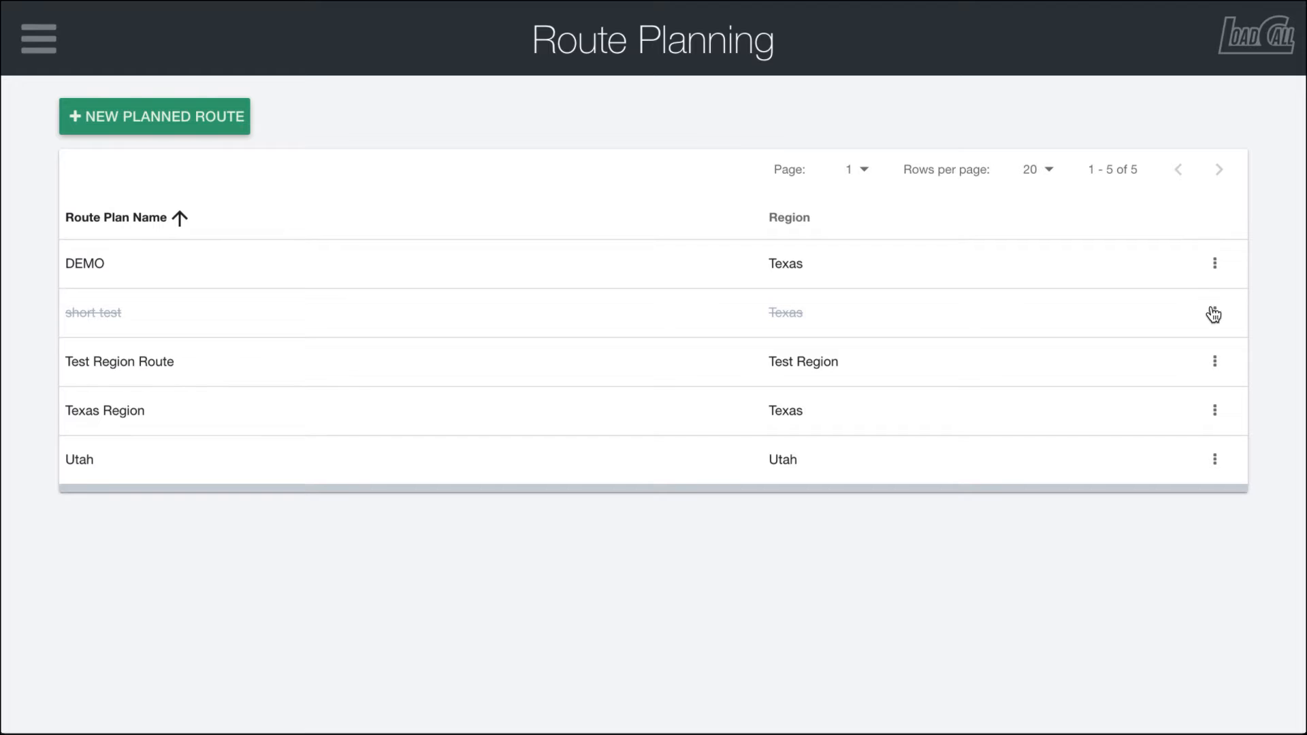
{"action": "left_click", "coordinate": [1215, 266]}
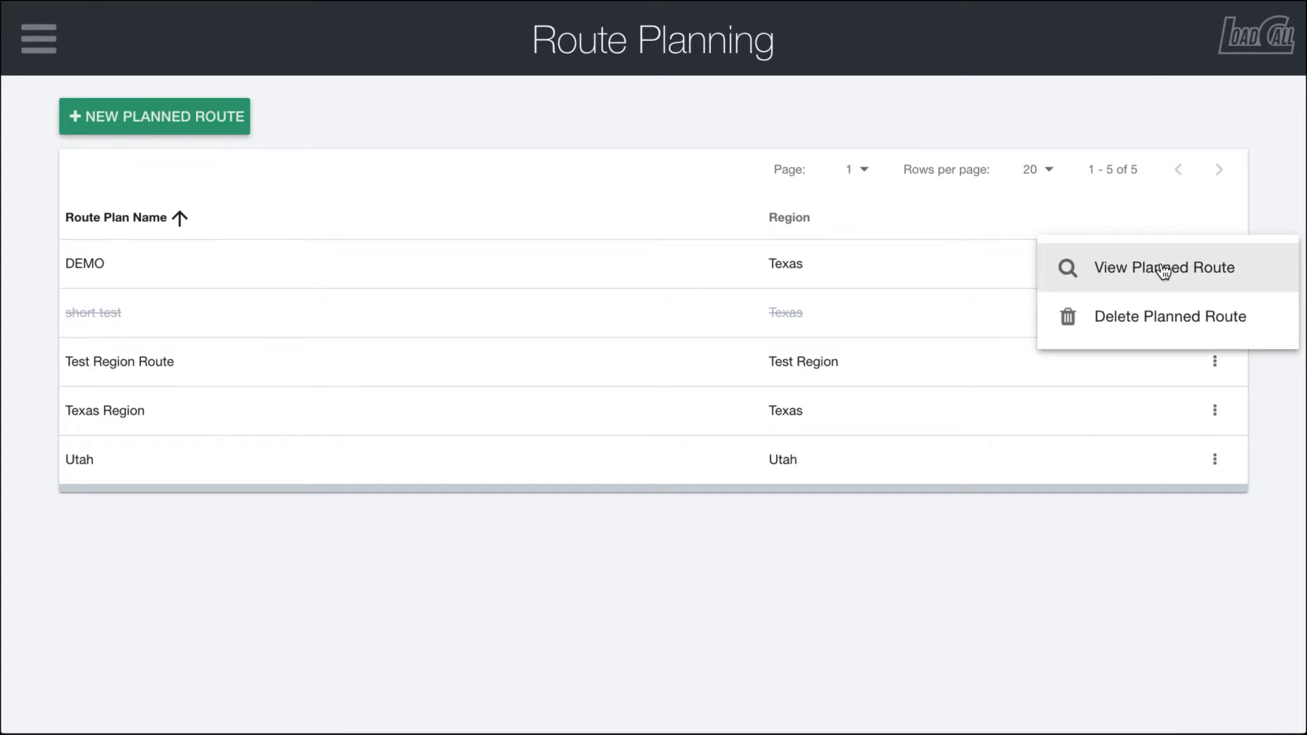
{"action": "left_click", "coordinate": [401, 139]}
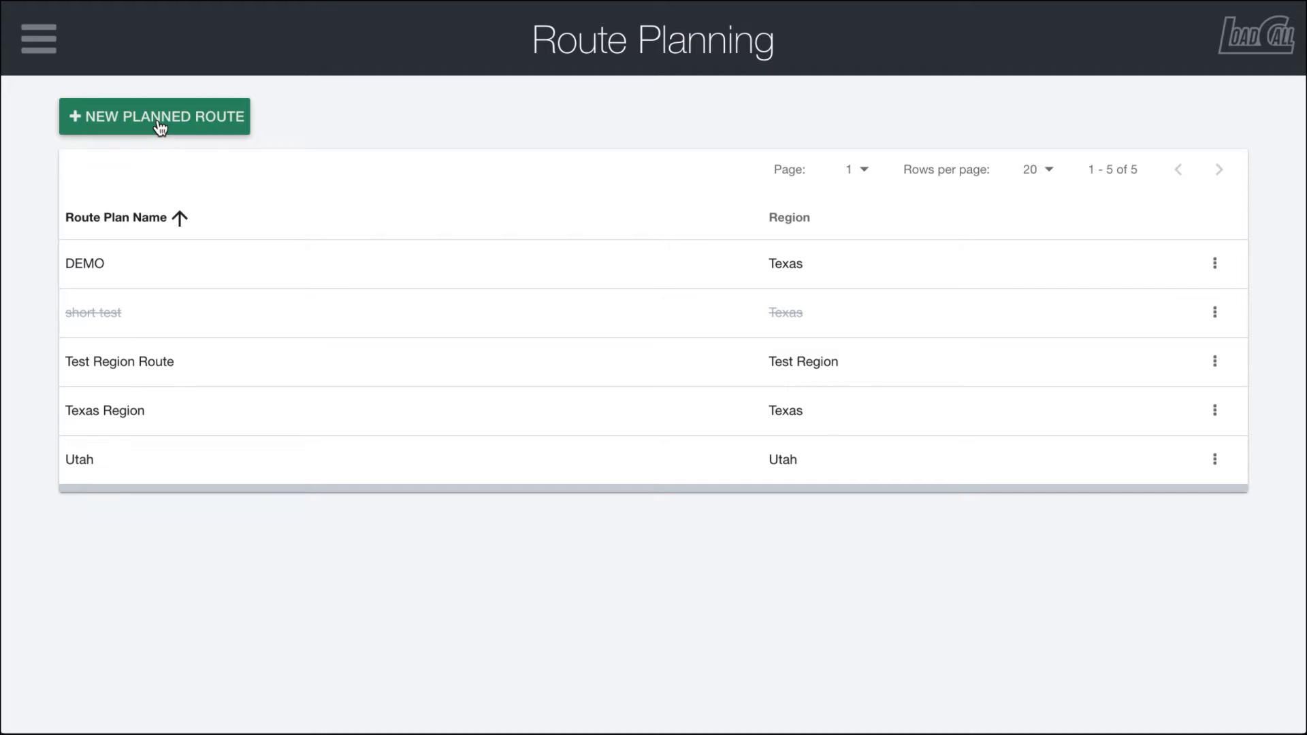
Create a new planned route named "Texas Test" for the Texas region.
{"action": "left_click", "coordinate": [160, 126]}
{"action": "left_click", "coordinate": [448, 318]}
{"action": "type", "text": "Texas Test"}
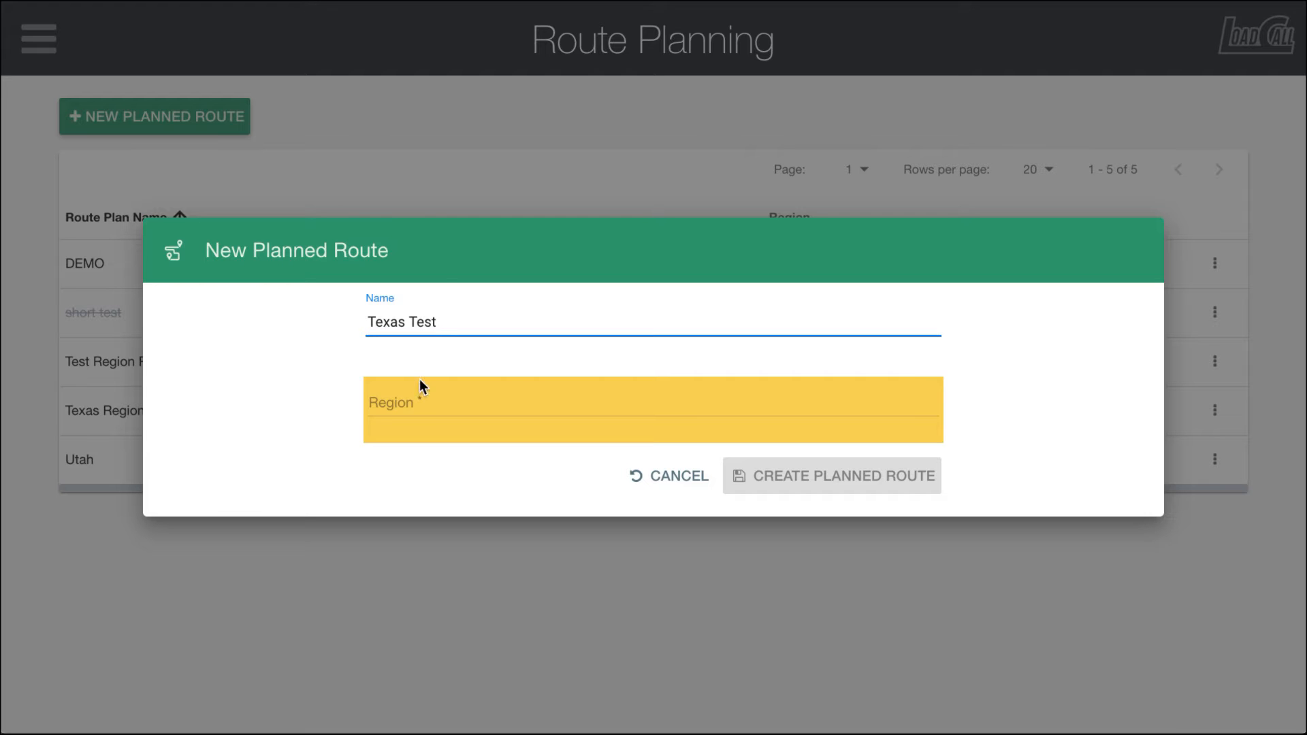
{"action": "left_click", "coordinate": [421, 386]}
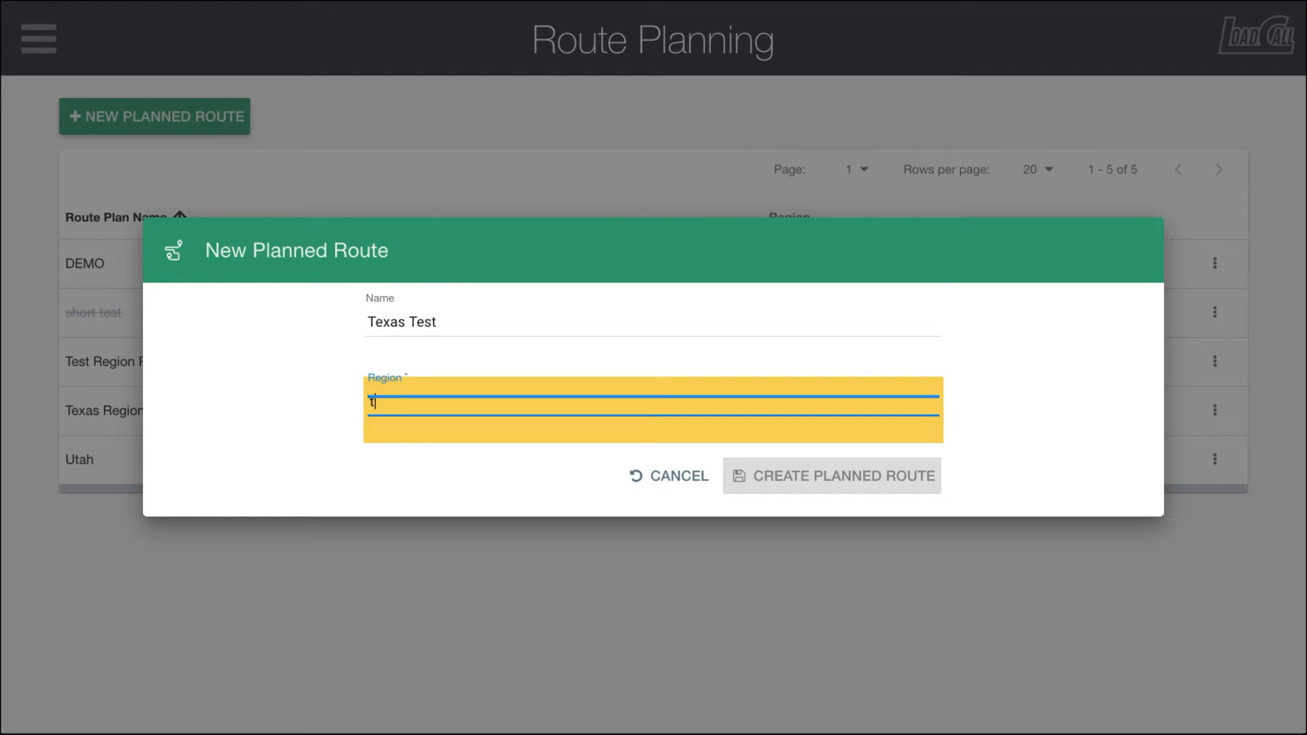
{"action": "type", "text": "t"}
{"action": "left_click", "coordinate": [434, 305]}
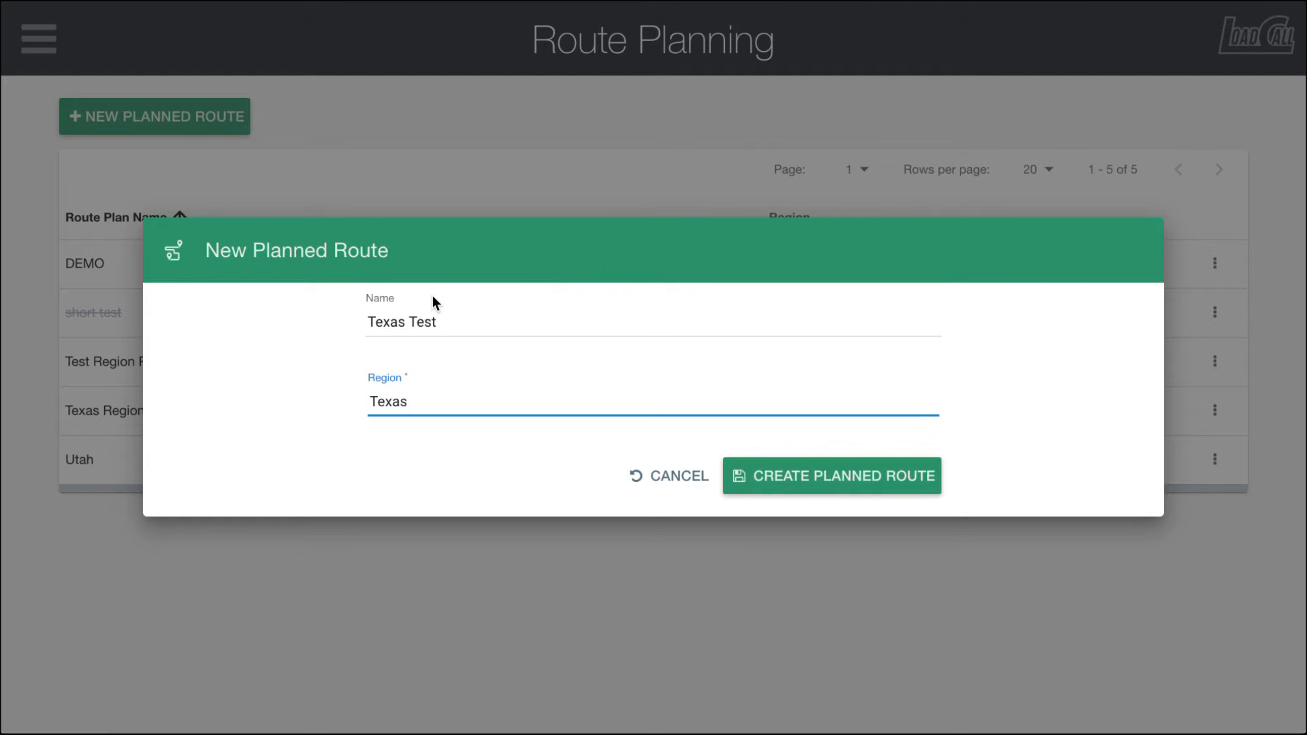
{"action": "left_click", "coordinate": [770, 481]}
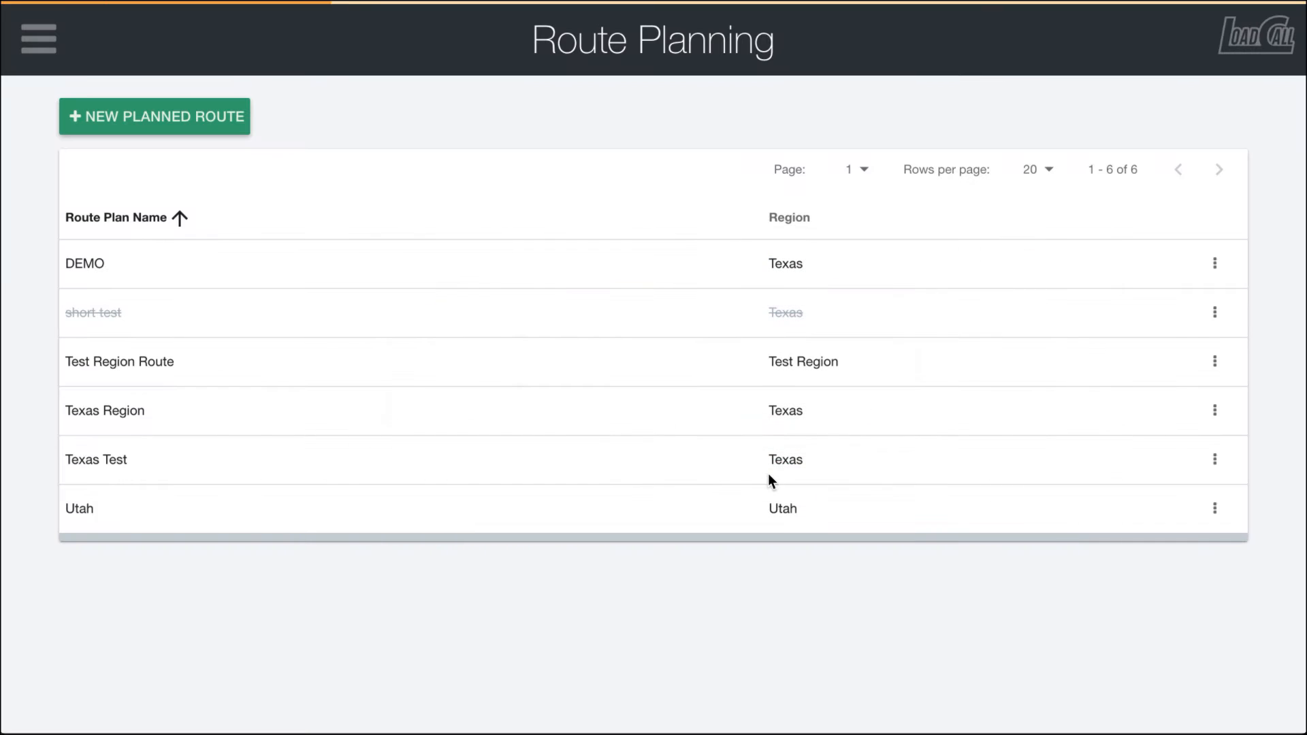
Open the Texas Test route plan and make the map area slightly wider.
{"action": "left_click", "coordinate": [768, 473]}
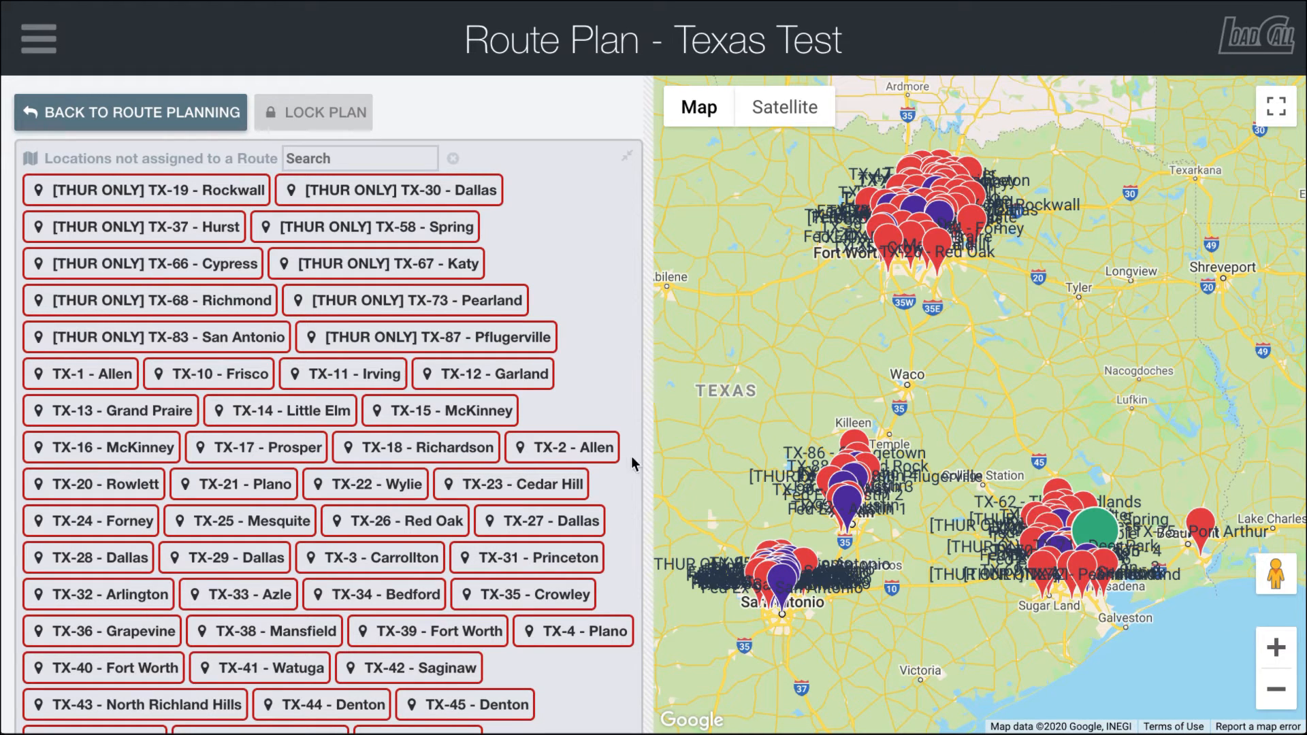
{"action": "left_click_drag", "start_coordinate": [650, 409], "coordinate": [629, 357]}
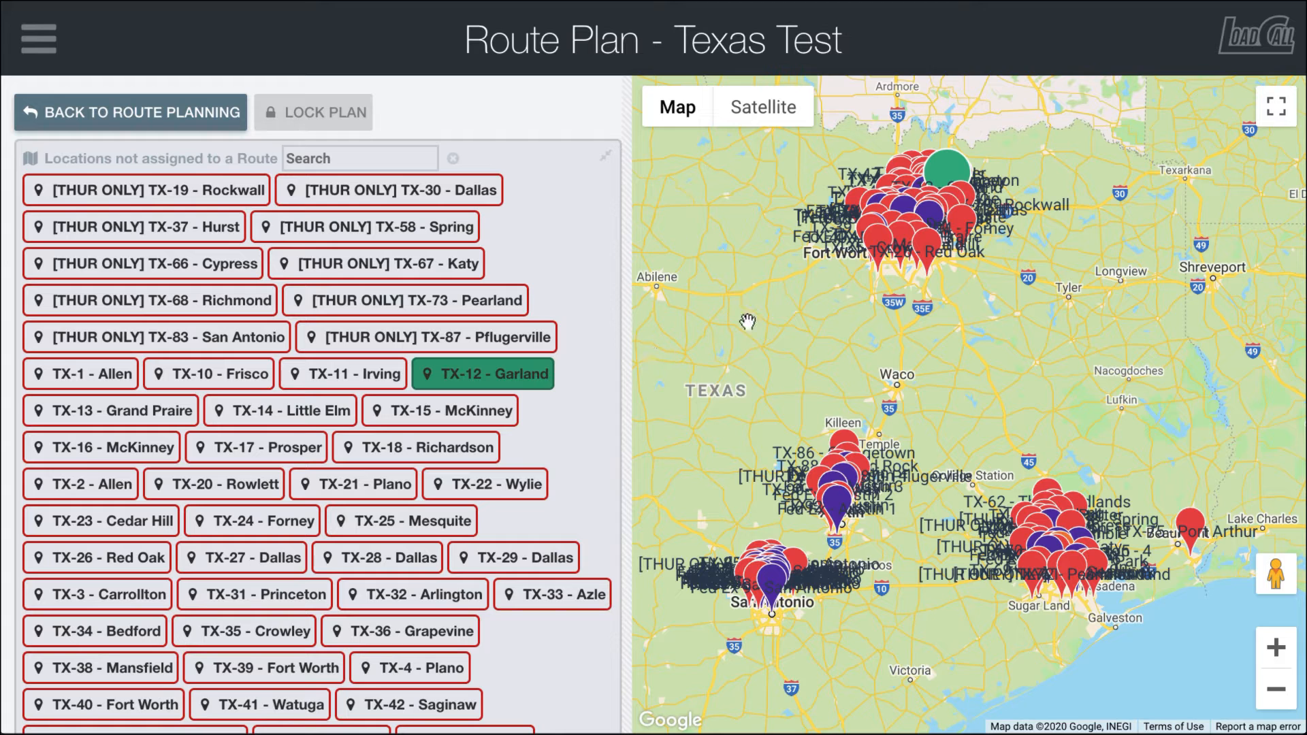
{"action": "left_click", "coordinate": [436, 198]}
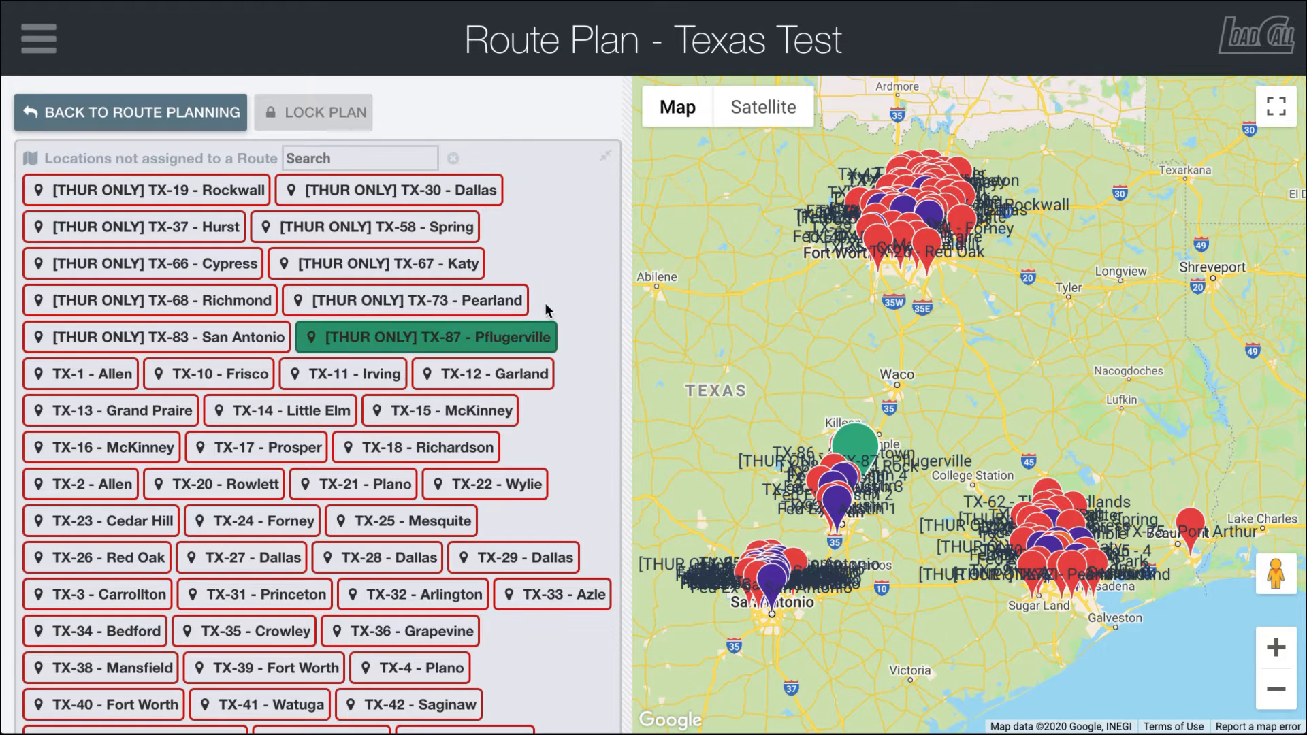
In the route plan settings, choose Test Cargo as cargo type, Test Purchaser as purchaser and test as purchaser region.
{"action": "scroll", "coordinate": [558, 294], "scroll_direction": "down", "scroll_amount": 7}
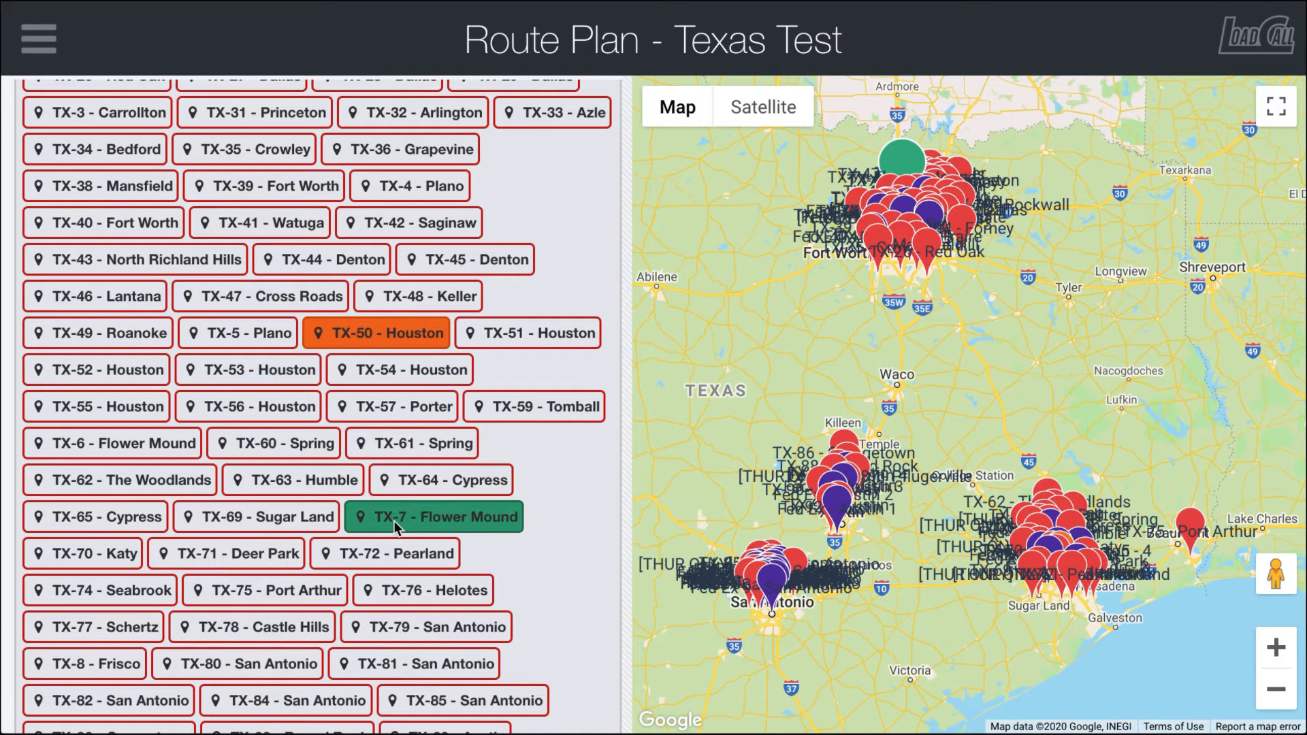
{"action": "scroll", "coordinate": [562, 504], "scroll_direction": "down", "scroll_amount": 2}
{"action": "scroll", "coordinate": [562, 507], "scroll_direction": "down", "scroll_amount": 3}
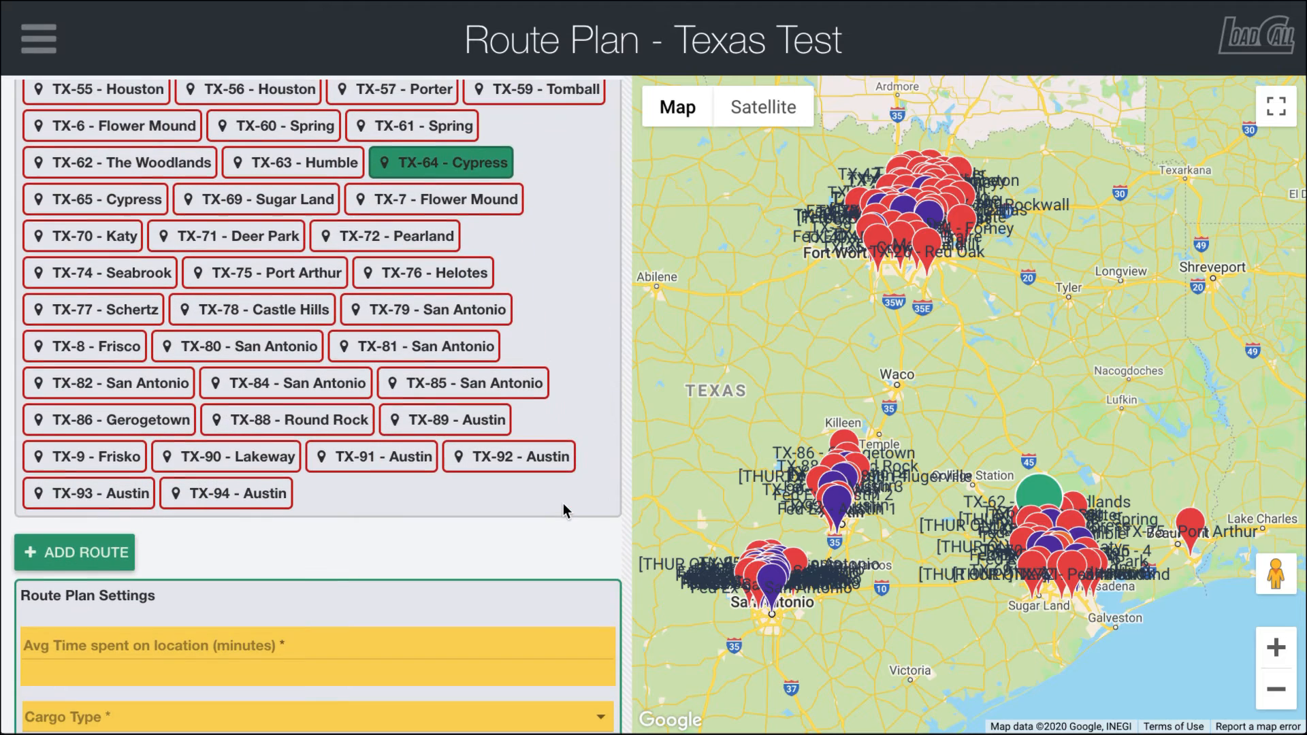
{"action": "scroll", "coordinate": [562, 508], "scroll_direction": "down", "scroll_amount": 2}
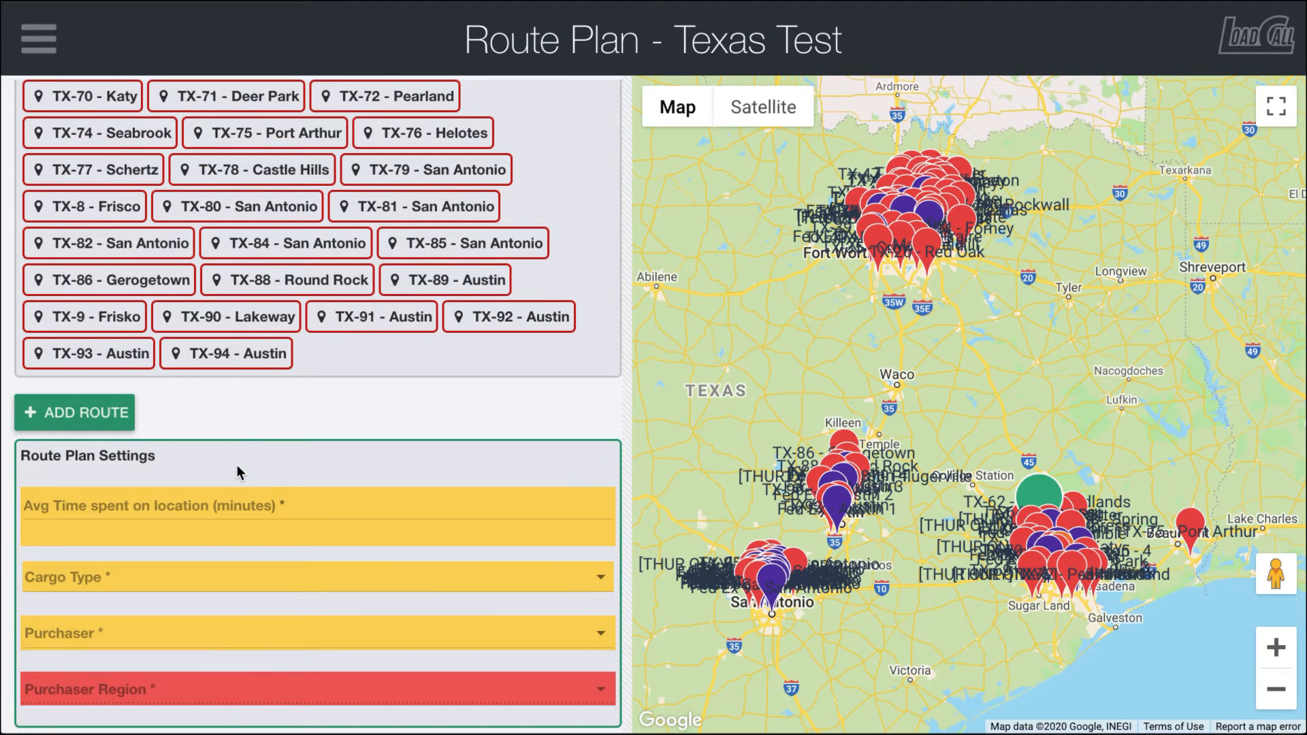
{"action": "left_click", "coordinate": [208, 573]}
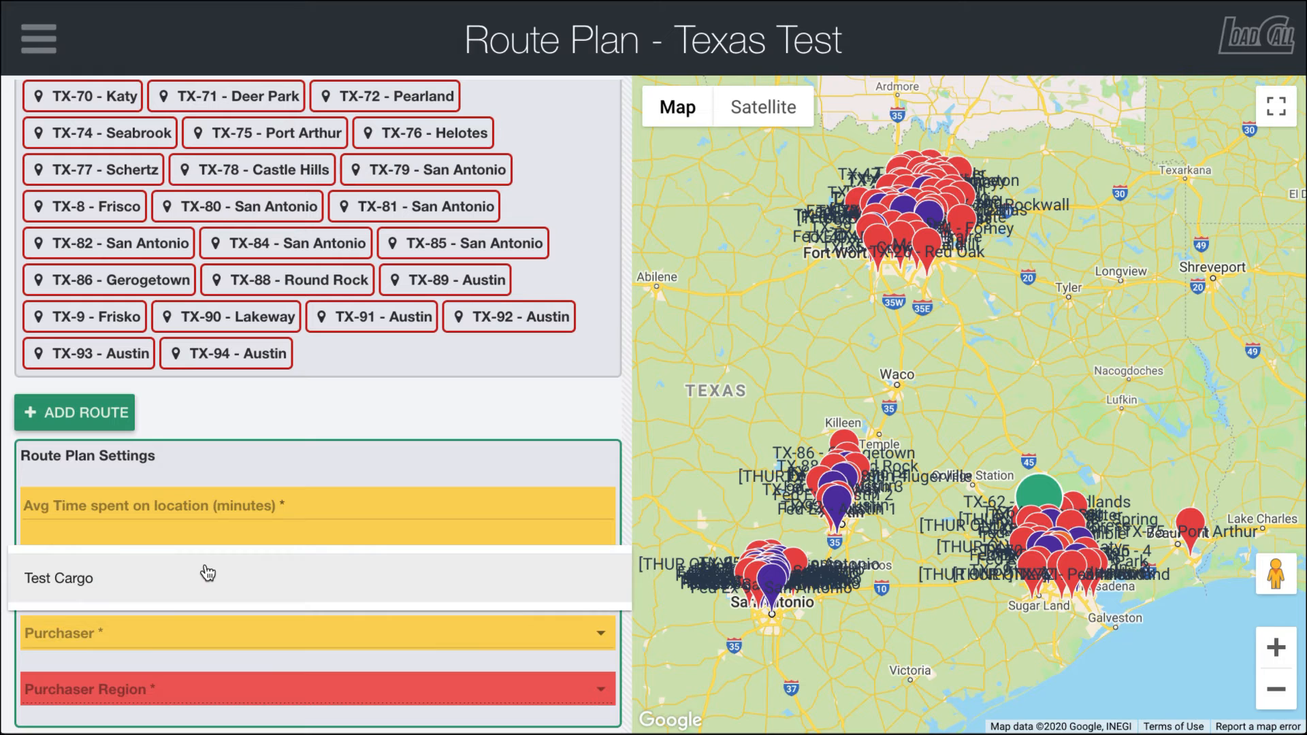
{"action": "left_click", "coordinate": [91, 587]}
{"action": "left_click", "coordinate": [91, 641]}
{"action": "left_click", "coordinate": [109, 638]}
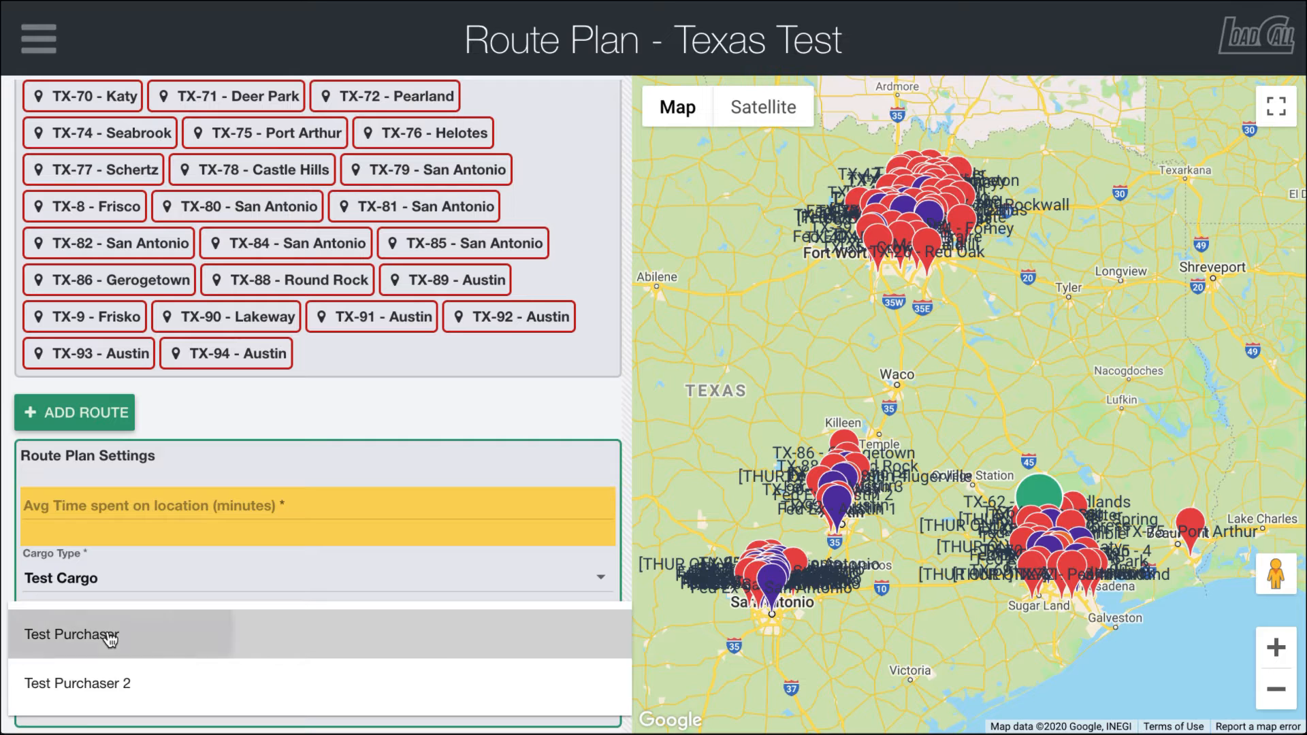
{"action": "left_click", "coordinate": [111, 688]}
{"action": "left_click", "coordinate": [125, 688]}
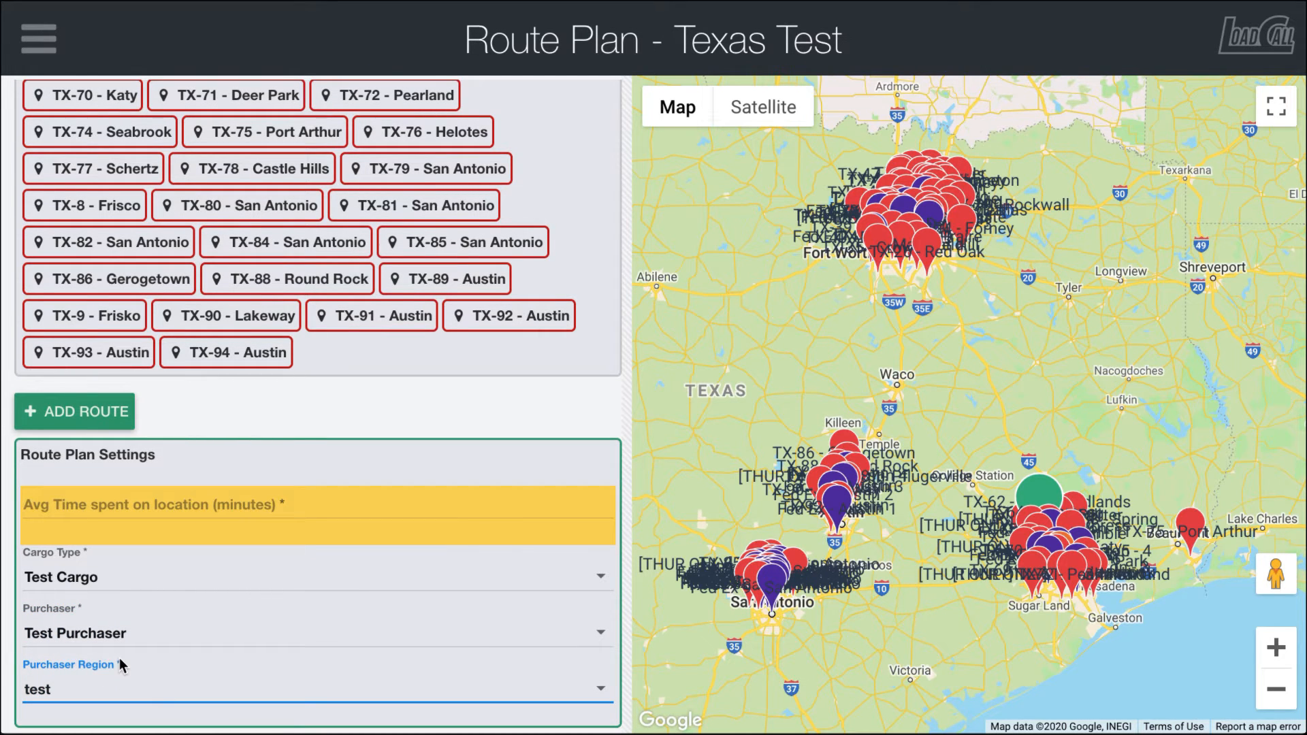
Set the average time spent on location to 10 minutes.
{"action": "left_click", "coordinate": [126, 504]}
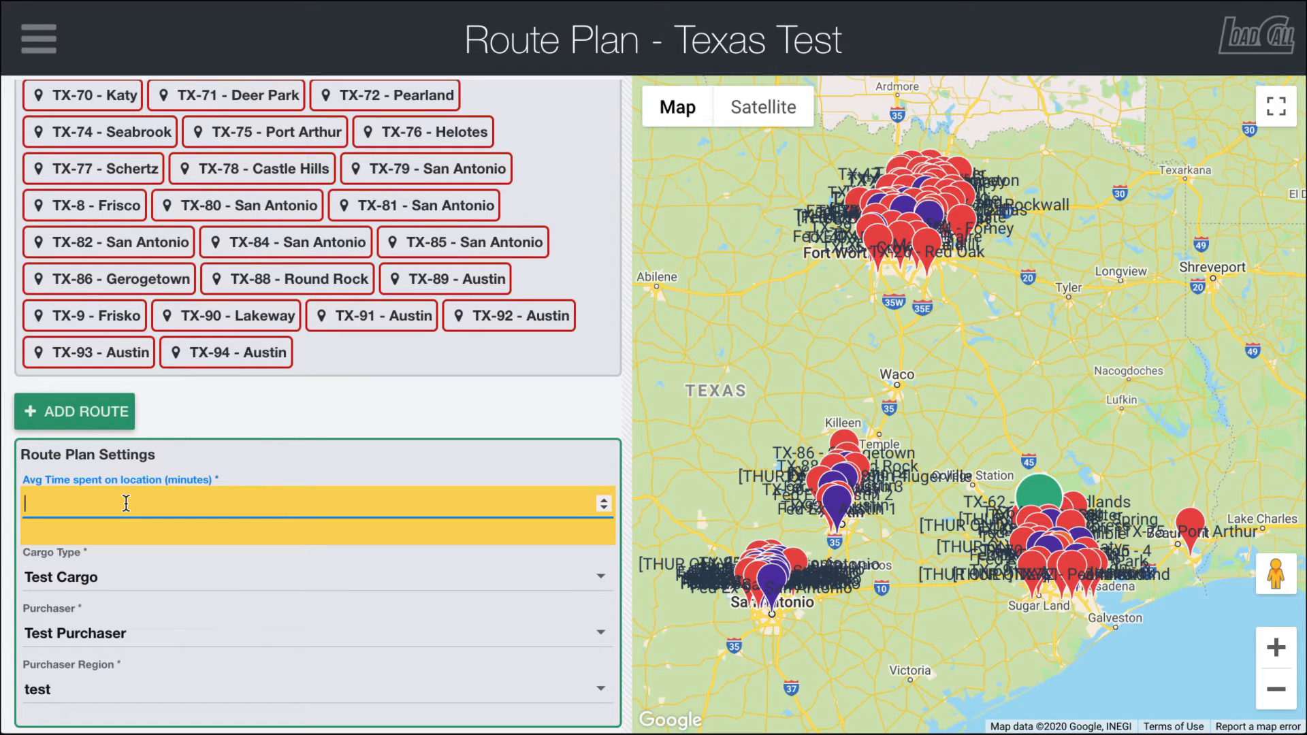
{"action": "type", "text": "10"}
{"action": "left_click", "coordinate": [236, 391]}
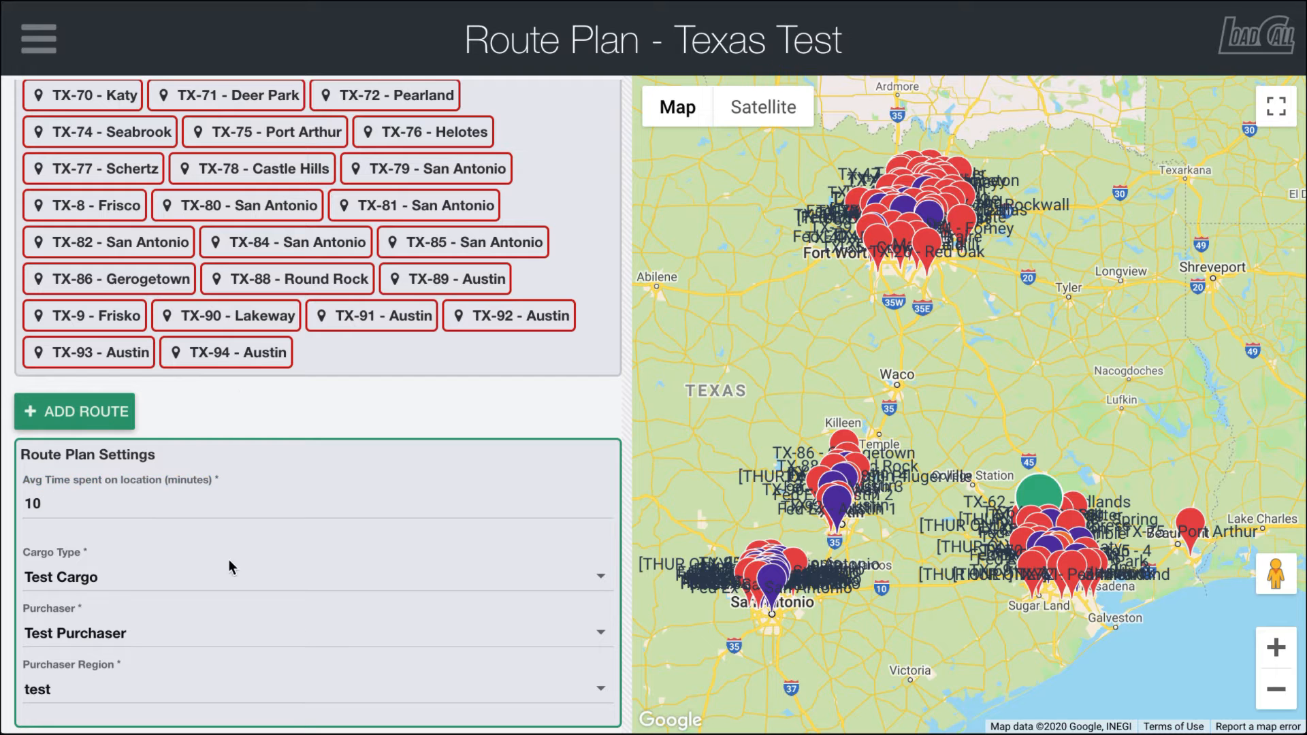
Zoom the map in on the Houston area and examine the locations on its east side.
{"action": "scroll", "coordinate": [235, 549], "scroll_direction": "down", "scroll_amount": 1}
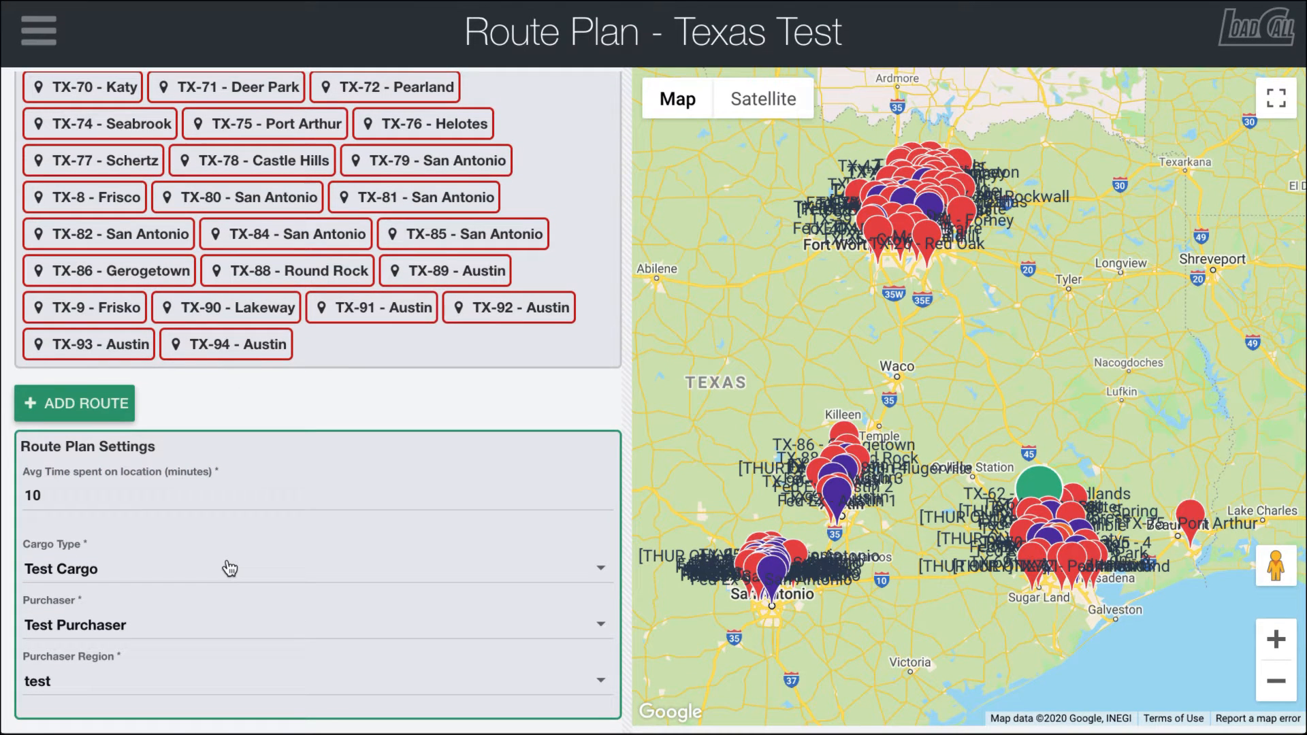
{"action": "scroll", "coordinate": [229, 569], "scroll_direction": "up", "scroll_amount": 10}
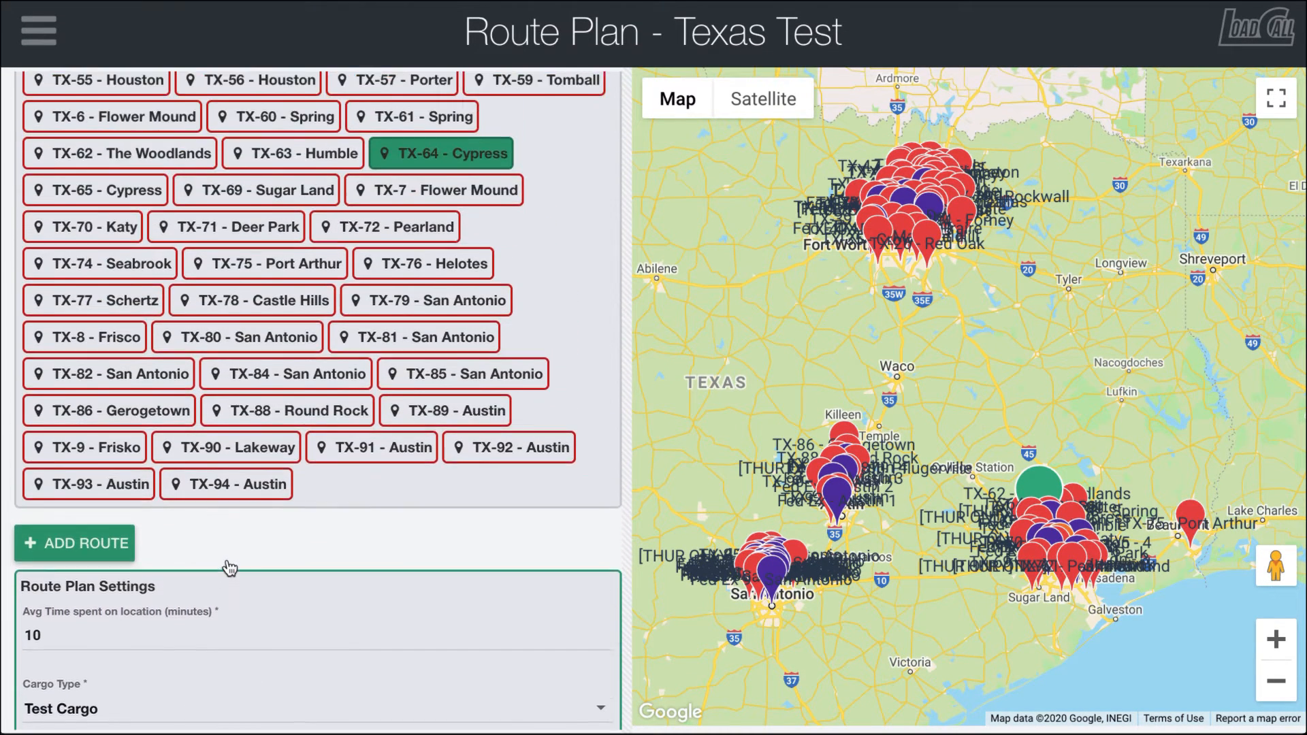
{"action": "scroll", "coordinate": [228, 560], "scroll_direction": "up", "scroll_amount": 4}
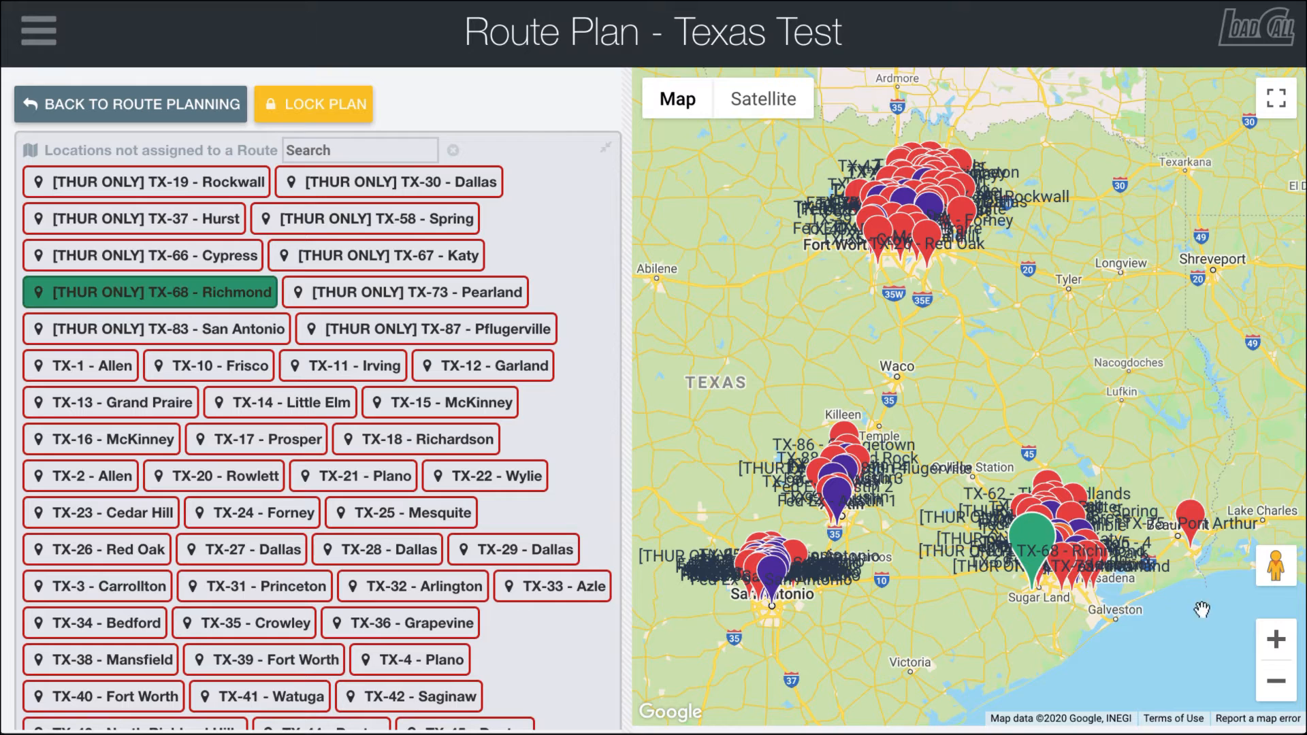
{"action": "scroll", "coordinate": [1095, 597], "scroll_direction": "up", "scroll_amount": 3}
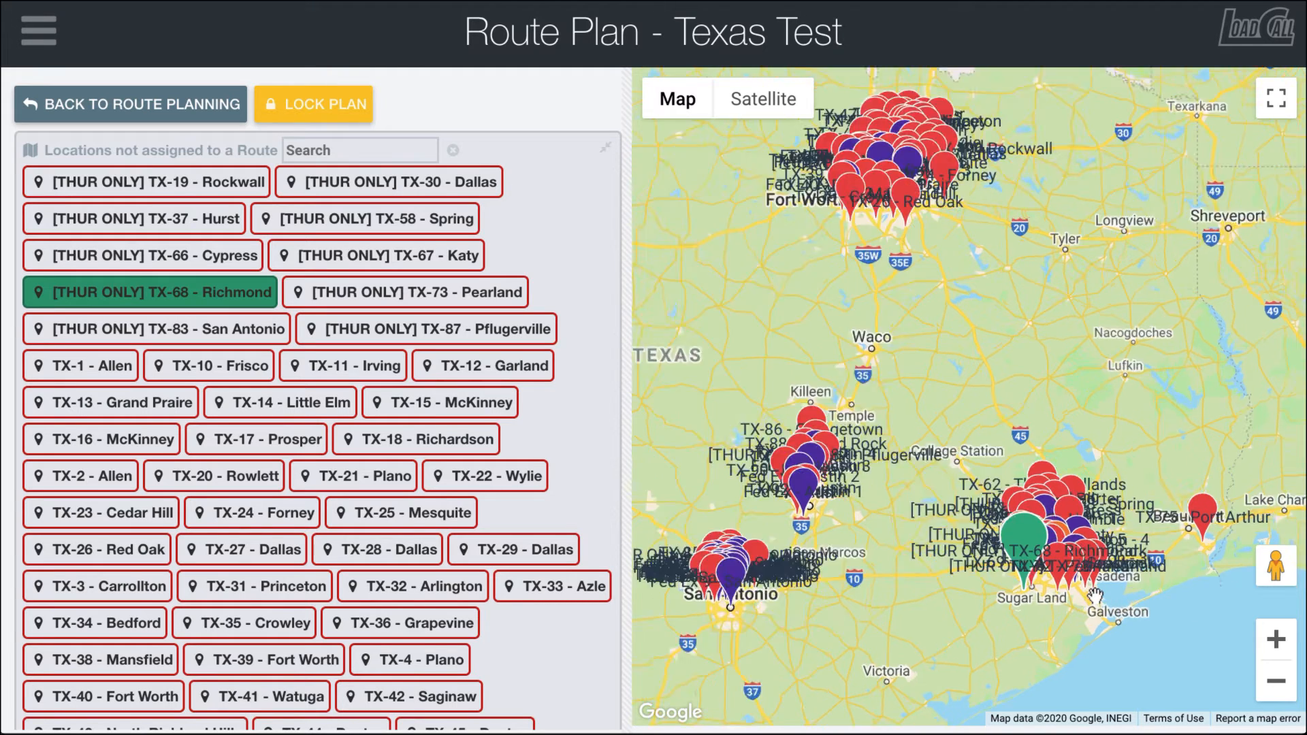
{"action": "left_click", "coordinate": [1275, 640]}
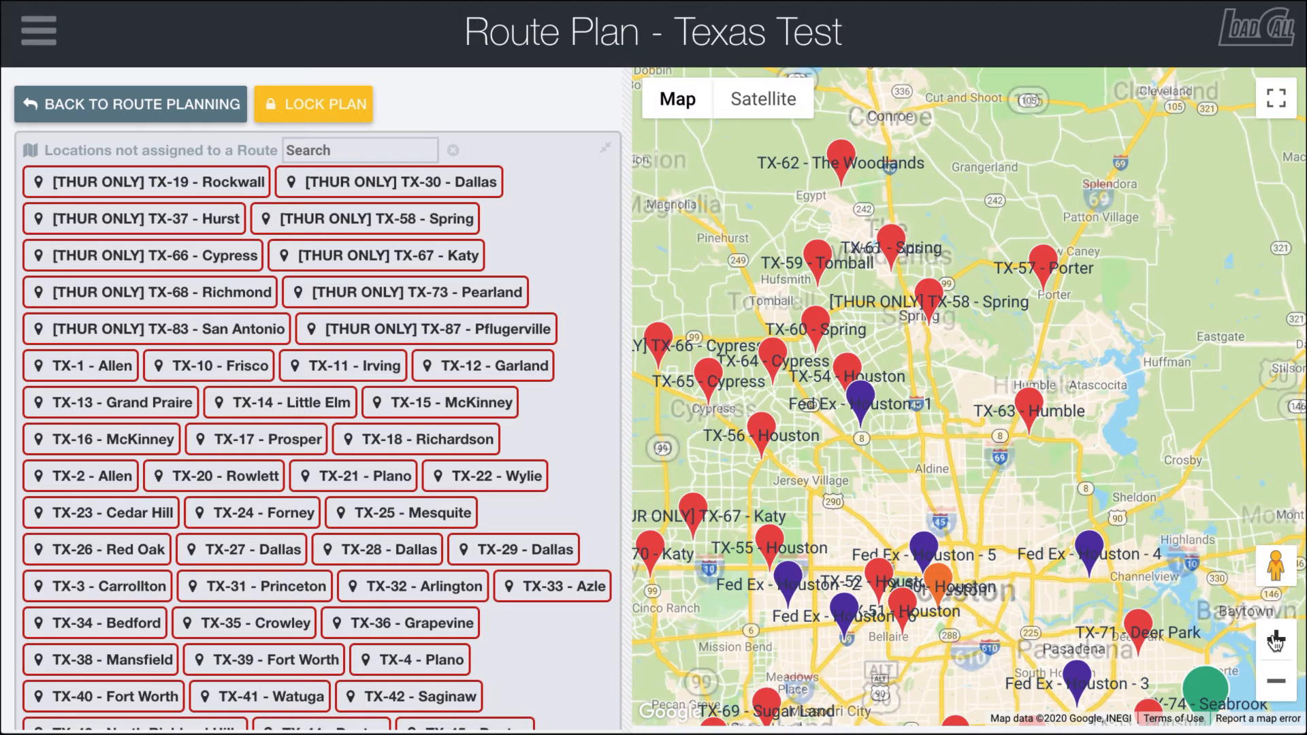
{"action": "left_click_drag", "start_coordinate": [1030, 497], "coordinate": [940, 320]}
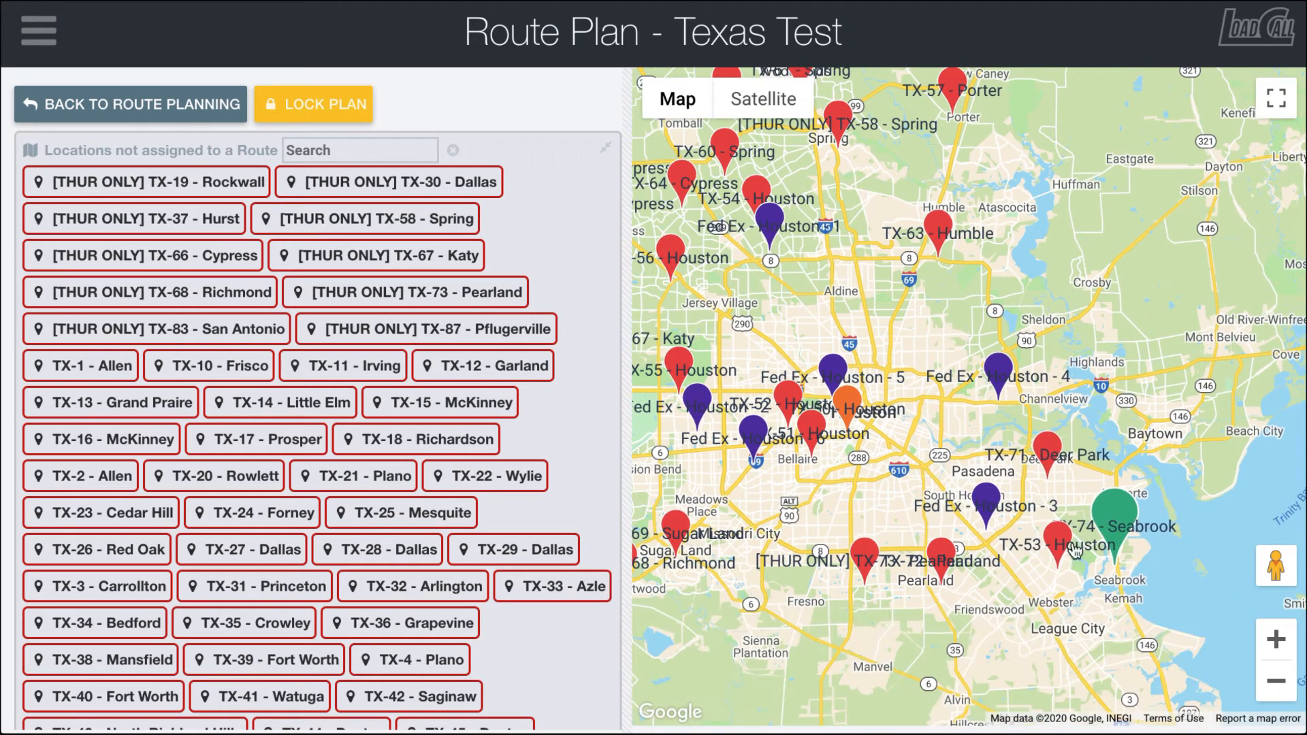
{"action": "left_click_drag", "start_coordinate": [977, 657], "coordinate": [975, 612]}
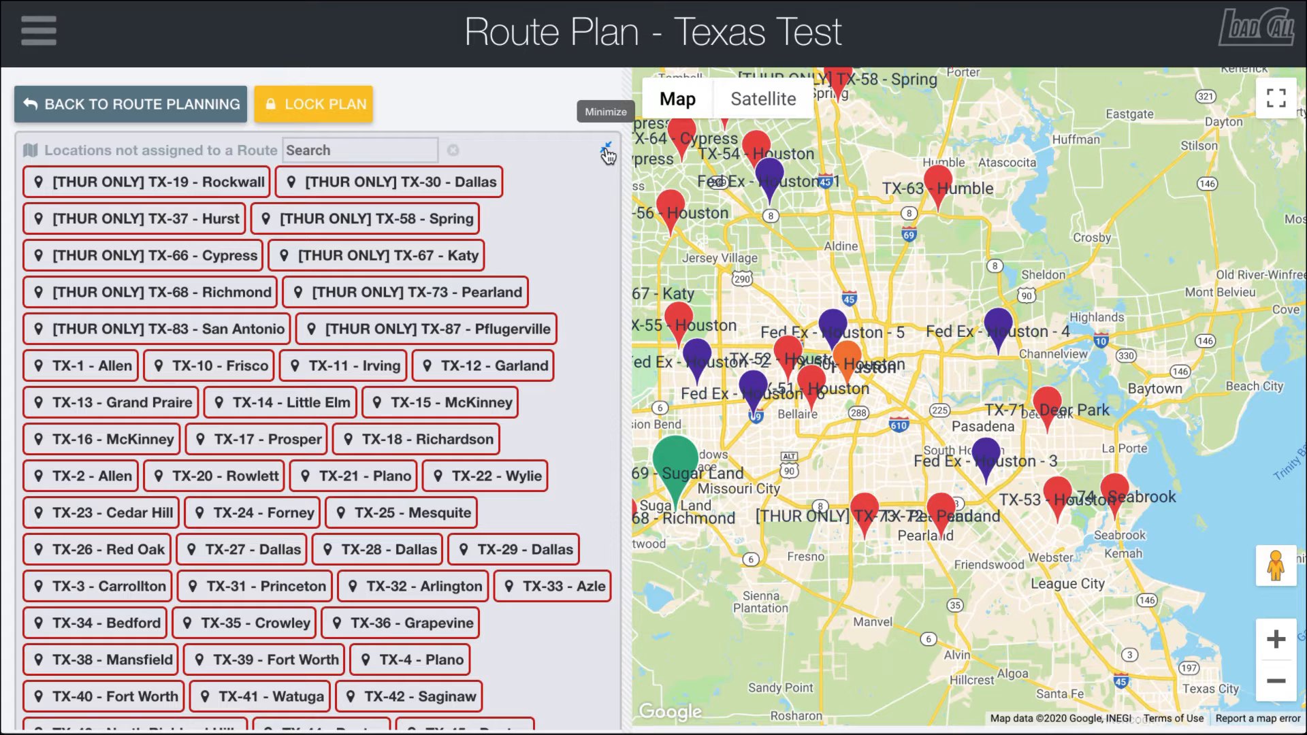
Collapse the list of unassigned locations and add a new route named "Houston East".
{"action": "left_click", "coordinate": [607, 154]}
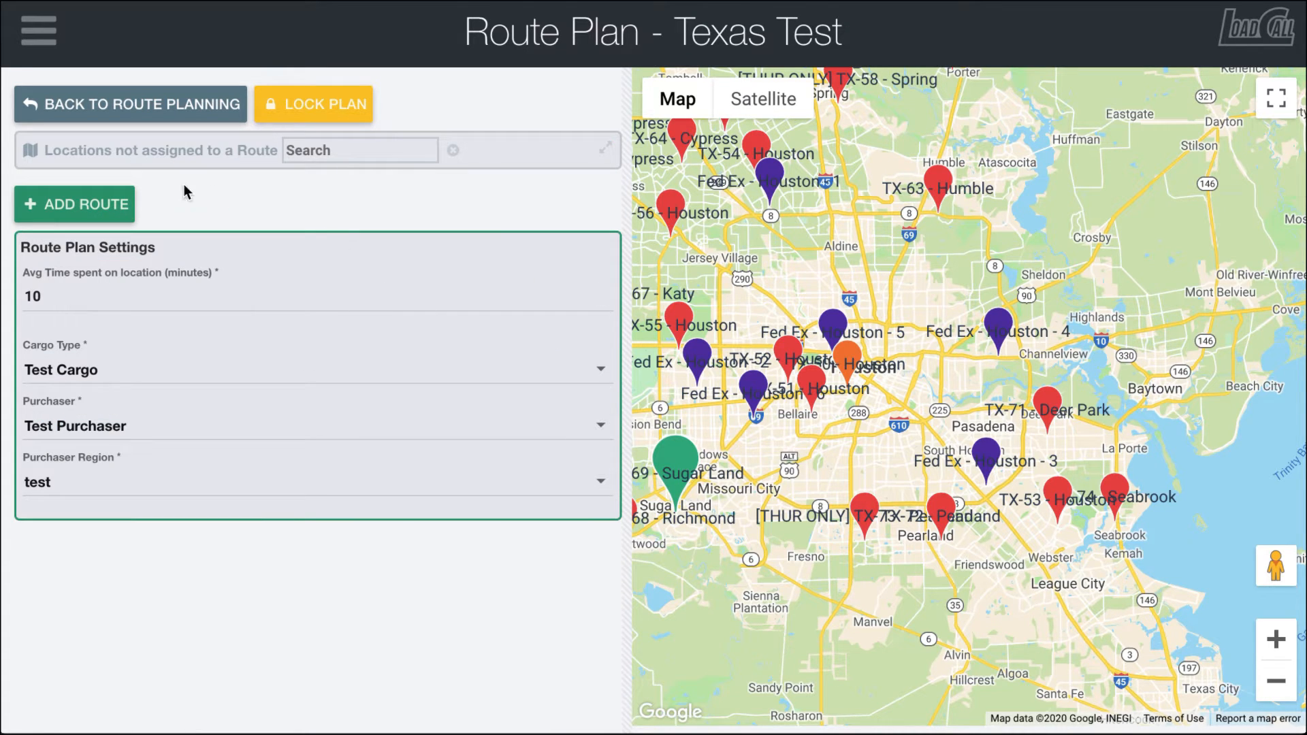
{"action": "left_click", "coordinate": [88, 208]}
{"action": "left_click", "coordinate": [508, 393]}
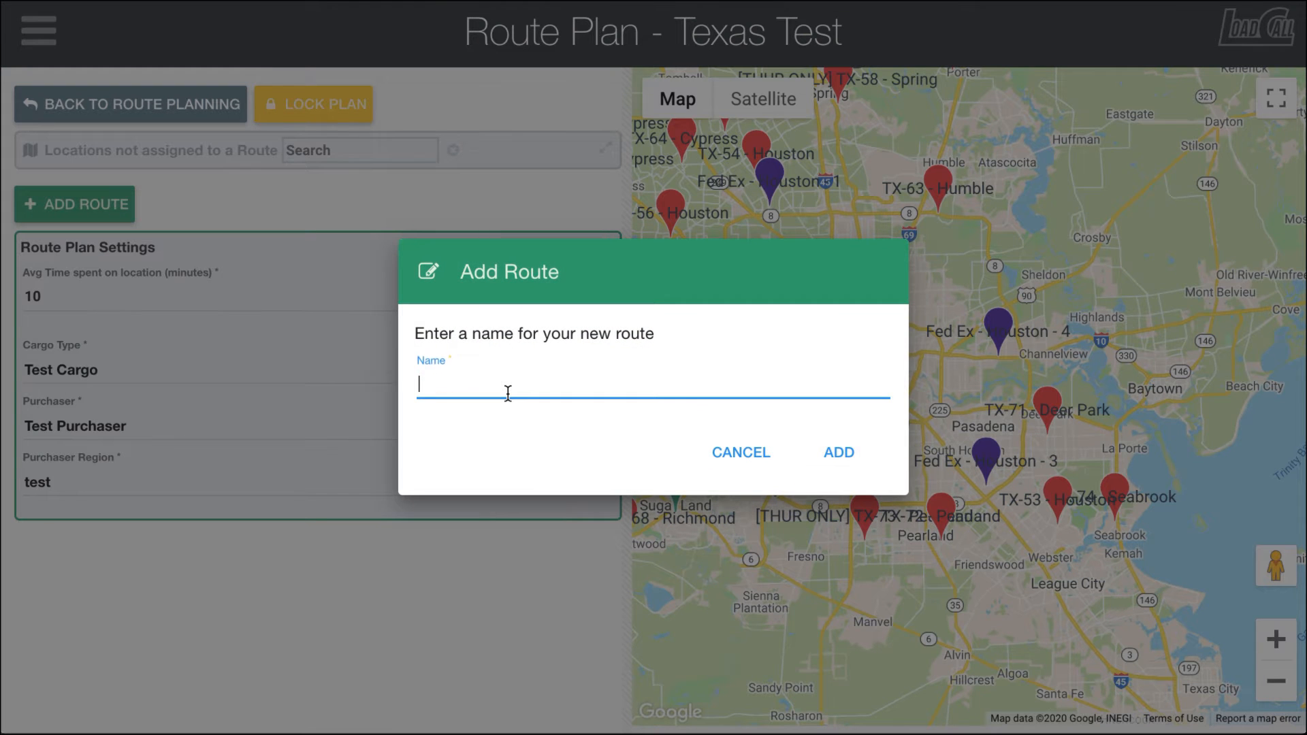
{"action": "type", "text": "Houston East"}
{"action": "left_click", "coordinate": [842, 457]}
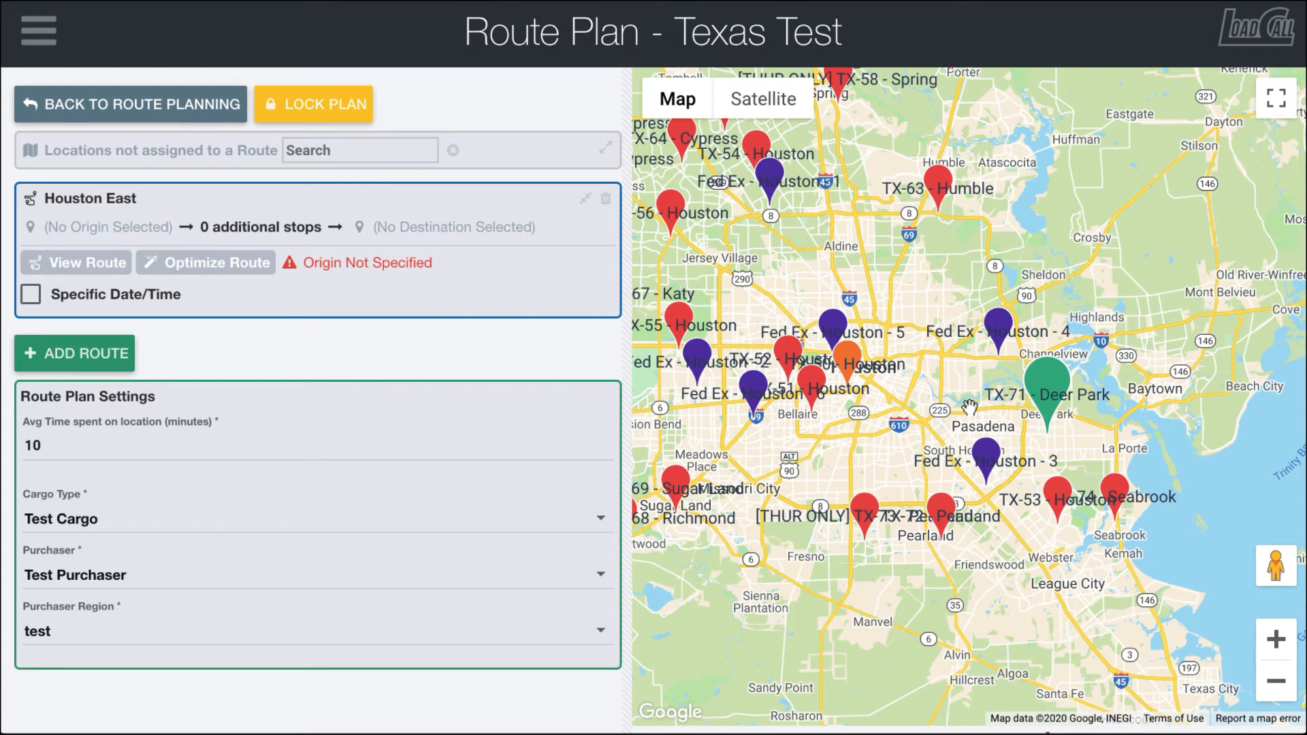
Expand the unassigned locations, filter them by "sea" and assign TX-74 - Seabrook to the Houston East route.
{"action": "left_click", "coordinate": [612, 150]}
{"action": "scroll", "coordinate": [491, 486], "scroll_direction": "down", "scroll_amount": 2}
{"action": "scroll", "coordinate": [492, 486], "scroll_direction": "down", "scroll_amount": 10}
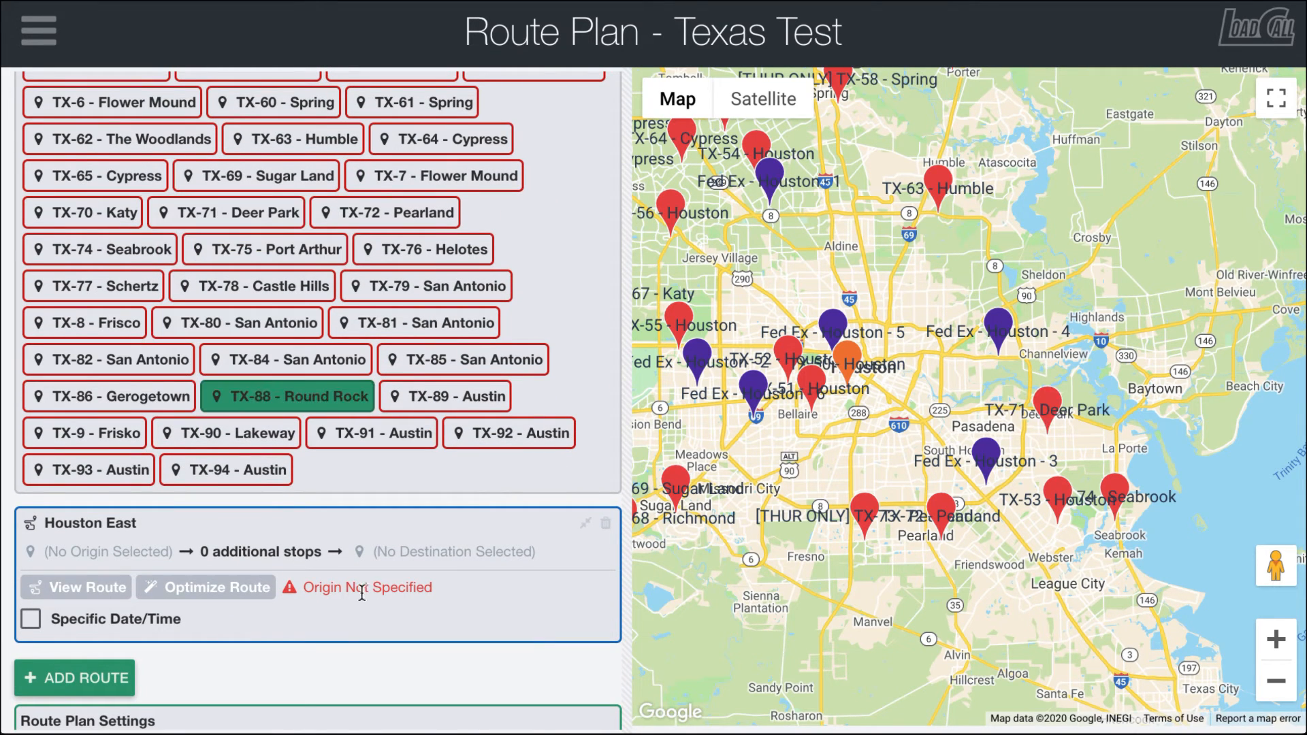
{"action": "scroll", "coordinate": [388, 475], "scroll_direction": "up", "scroll_amount": 12}
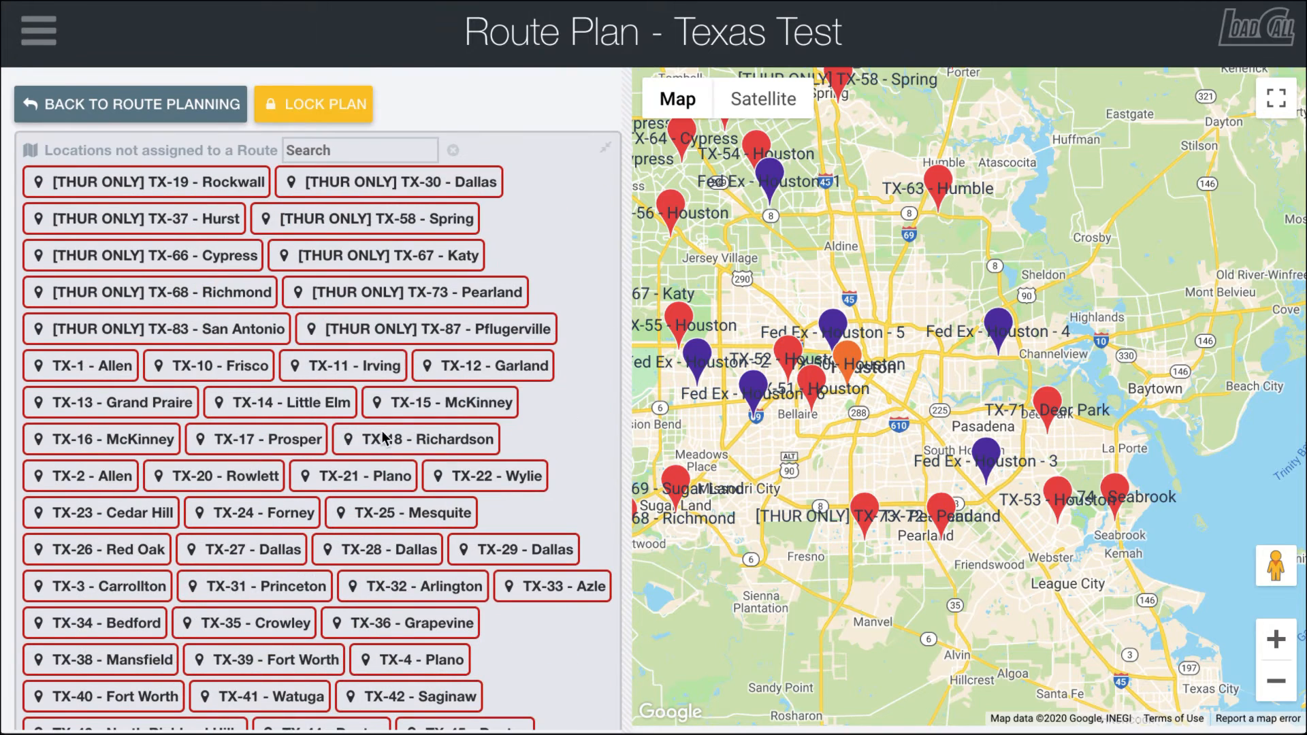
{"action": "left_click", "coordinate": [319, 150]}
{"action": "type", "text": "sea"}
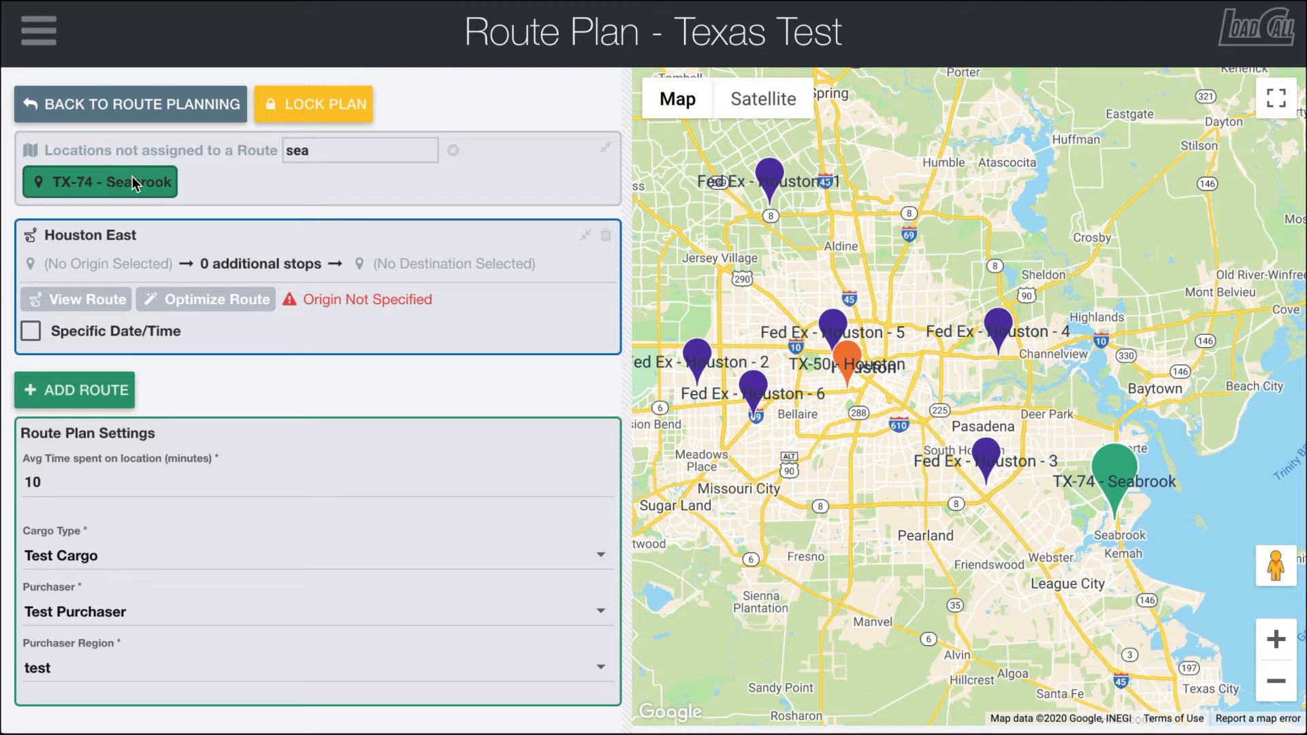
{"action": "mouse_move", "coordinate": [134, 182]}
{"action": "left_mouse_down"}
{"action": "mouse_move", "coordinate": [222, 251]}
{"action": "mouse_move", "coordinate": [386, 252]}
{"action": "mouse_move", "coordinate": [340, 245]}
{"action": "left_mouse_up"}
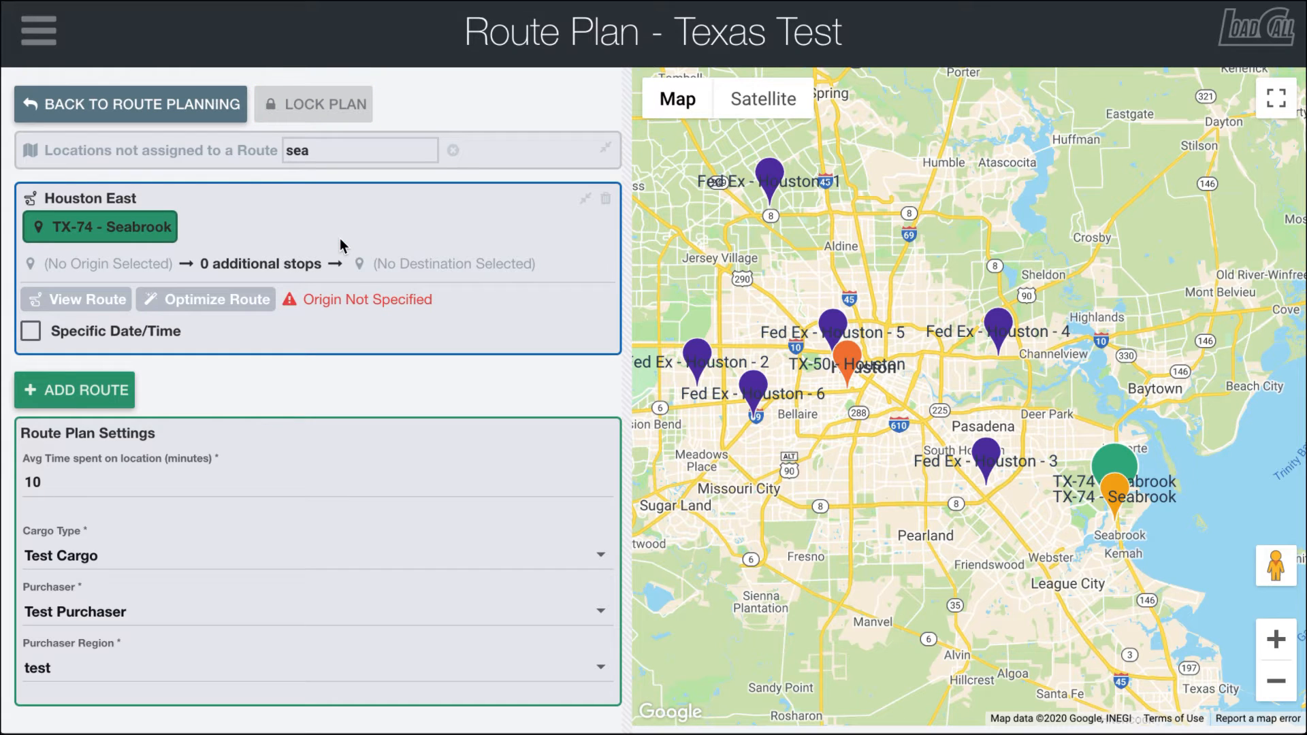
Replace the "sea" filter on the unassigned locations with "53" and assign TX-53 - Houston and TX-51 - Houston to Houston East.
{"action": "left_click_drag", "start_coordinate": [315, 150], "coordinate": [266, 154]}
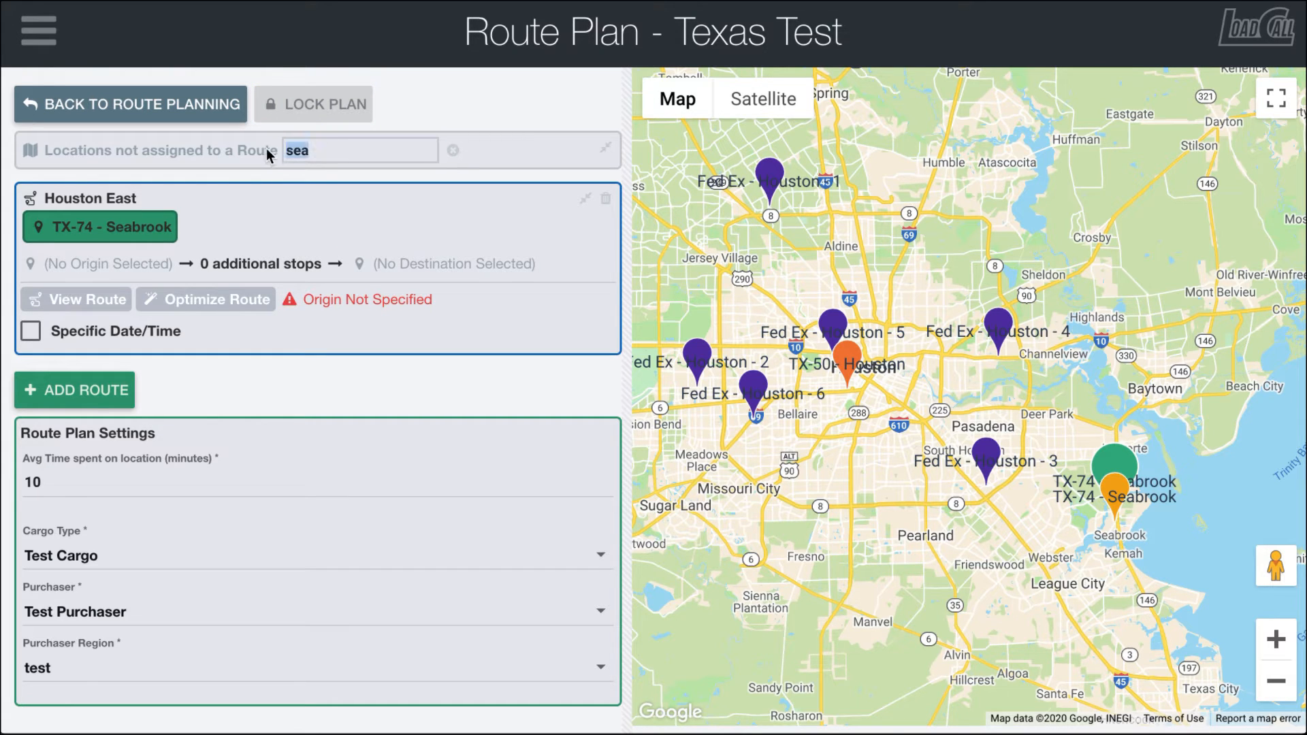
{"action": "left_click", "coordinate": [453, 150]}
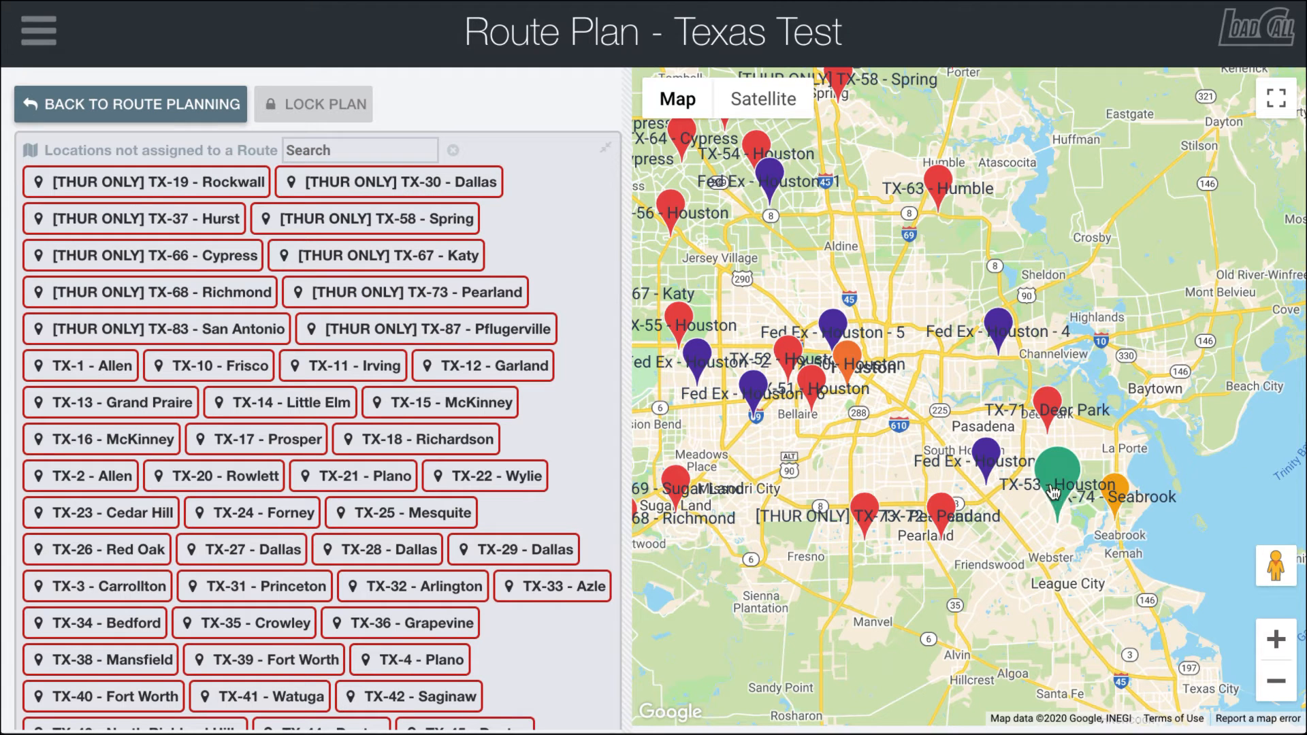
{"action": "left_click", "coordinate": [326, 145]}
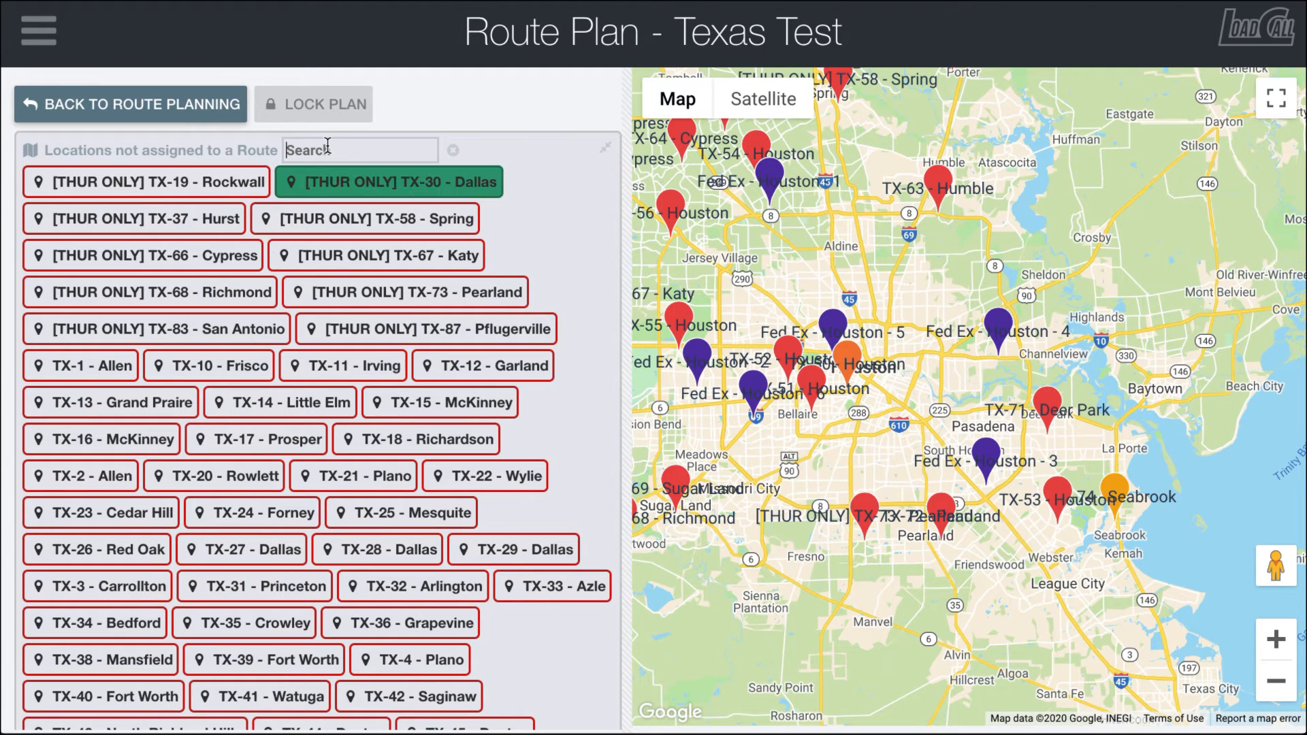
{"action": "type", "text": "53"}
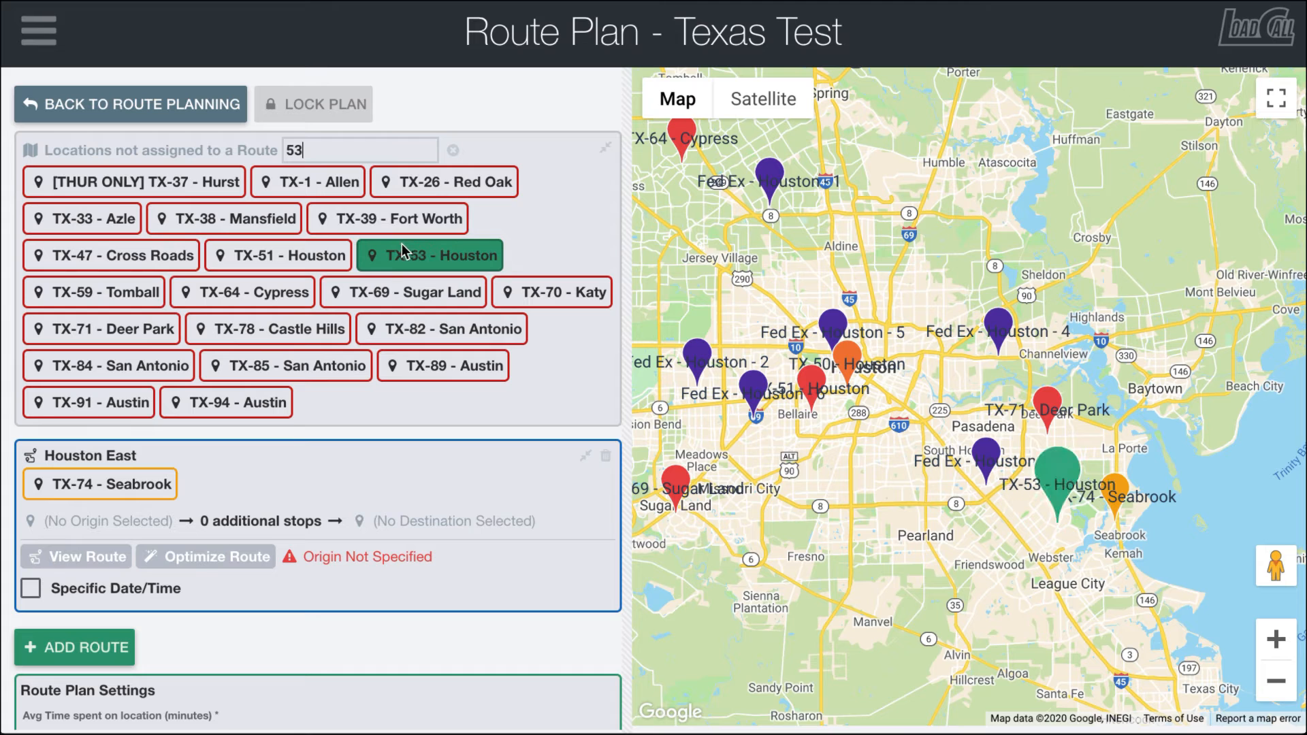
{"action": "left_click_drag", "start_coordinate": [402, 252], "coordinate": [316, 475]}
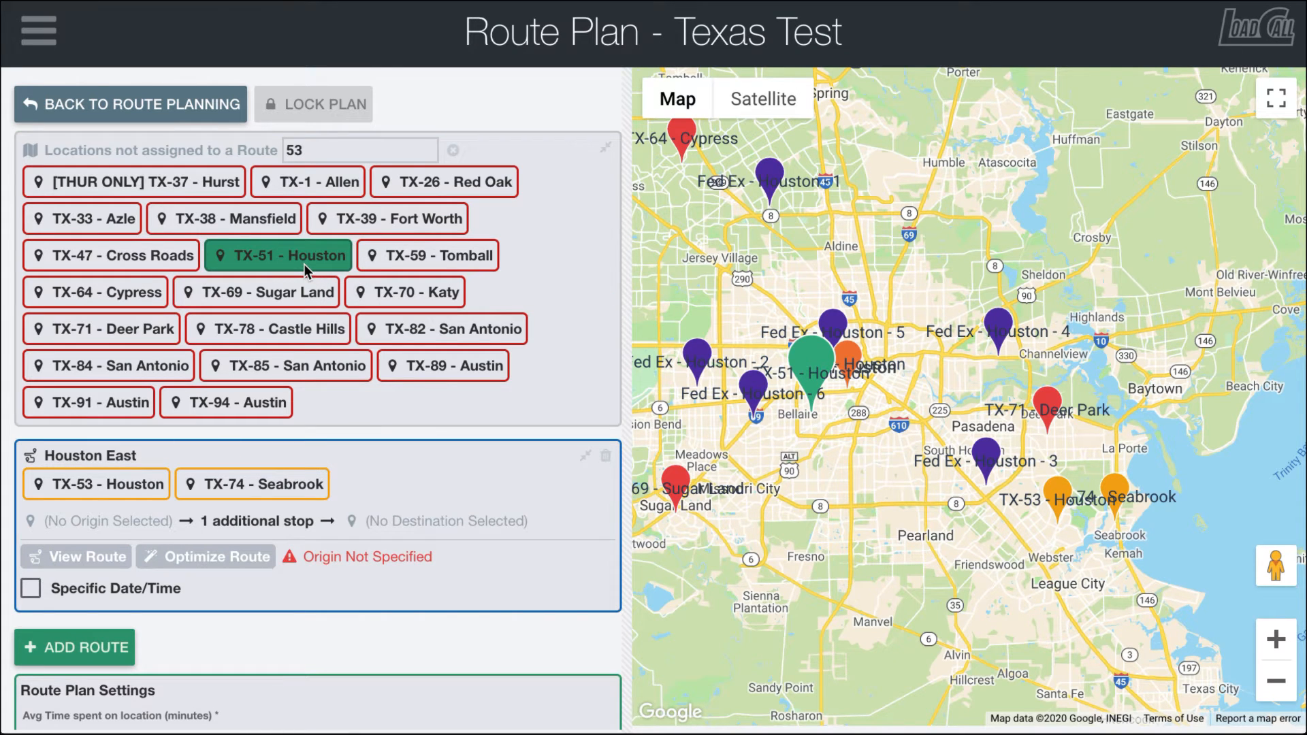
{"action": "left_click_drag", "start_coordinate": [260, 256], "coordinate": [331, 496]}
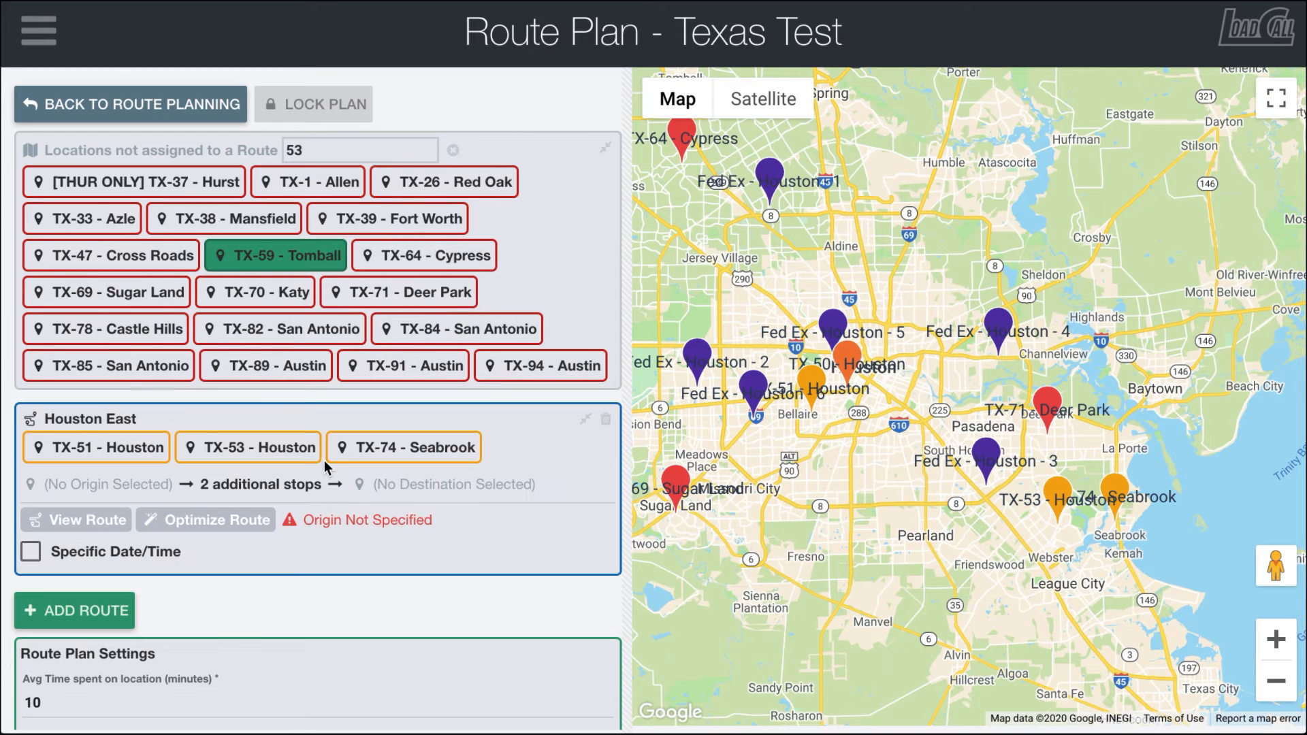
Filter the unassigned locations by "de" and assign TX-71 - Deer Park to the Houston East route.
{"action": "left_click_drag", "start_coordinate": [312, 149], "coordinate": [220, 153]}
{"action": "type", "text": "de"}
{"action": "left_click_drag", "start_coordinate": [507, 182], "coordinate": [454, 350]}
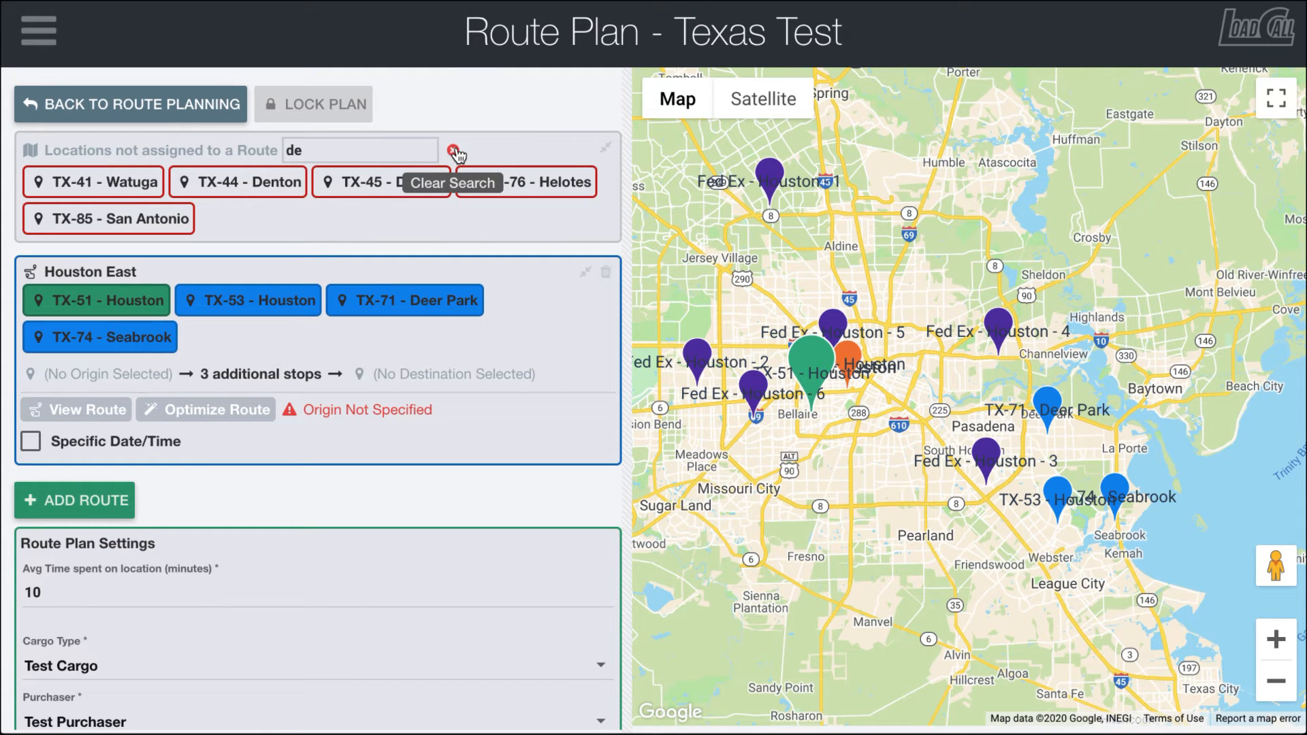
Filter the unassigned locations by "pear" and assign TX-72 - Pearland and [THUR ONLY] TX-73 - Pearland to Houston East.
{"action": "left_click", "coordinate": [454, 150]}
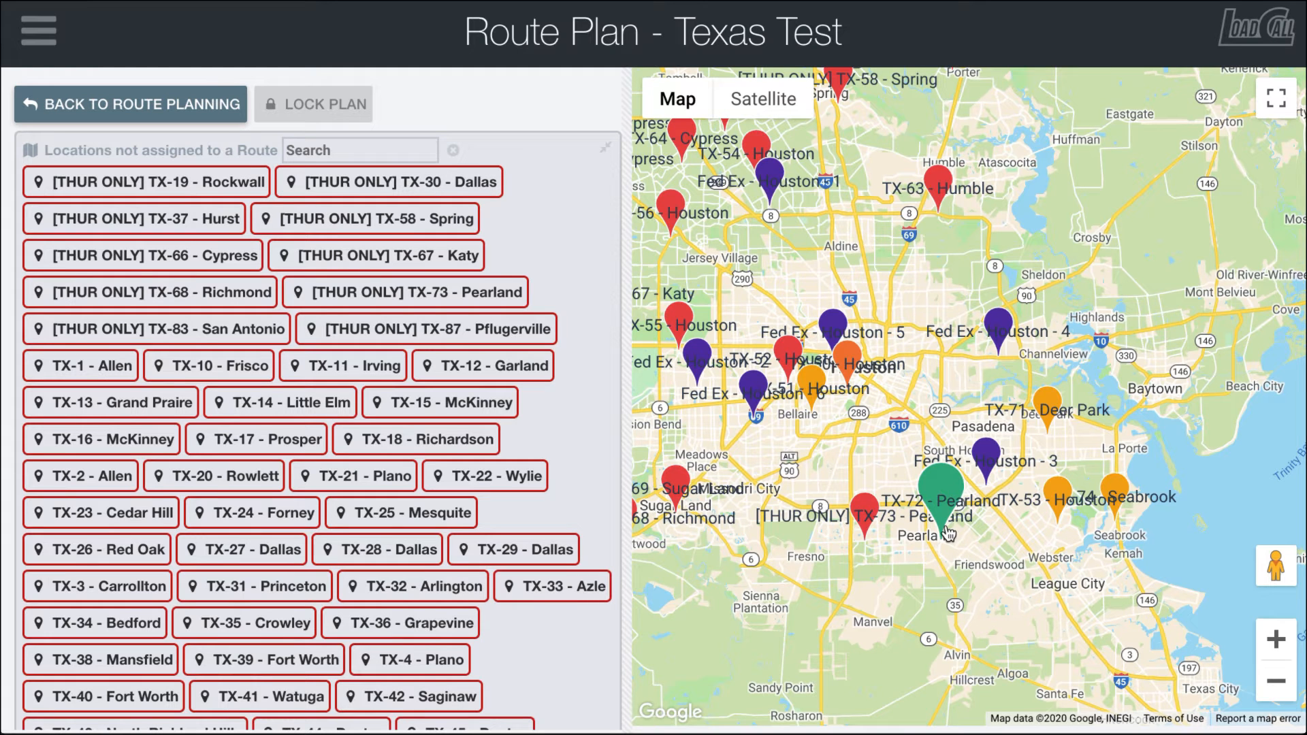
{"action": "left_click", "coordinate": [317, 144]}
{"action": "type", "text": "pear"}
{"action": "left_click_drag", "start_coordinate": [314, 174], "coordinate": [331, 304]}
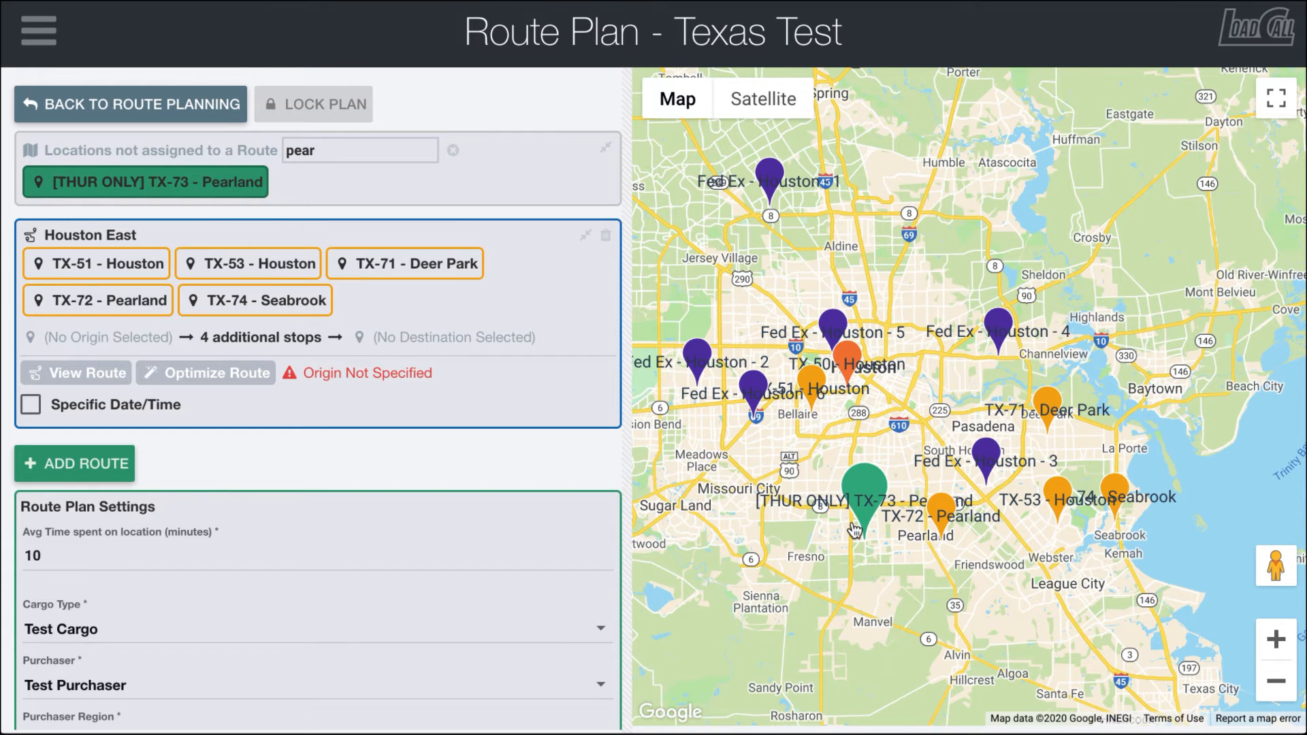
{"action": "left_click_drag", "start_coordinate": [171, 185], "coordinate": [445, 312]}
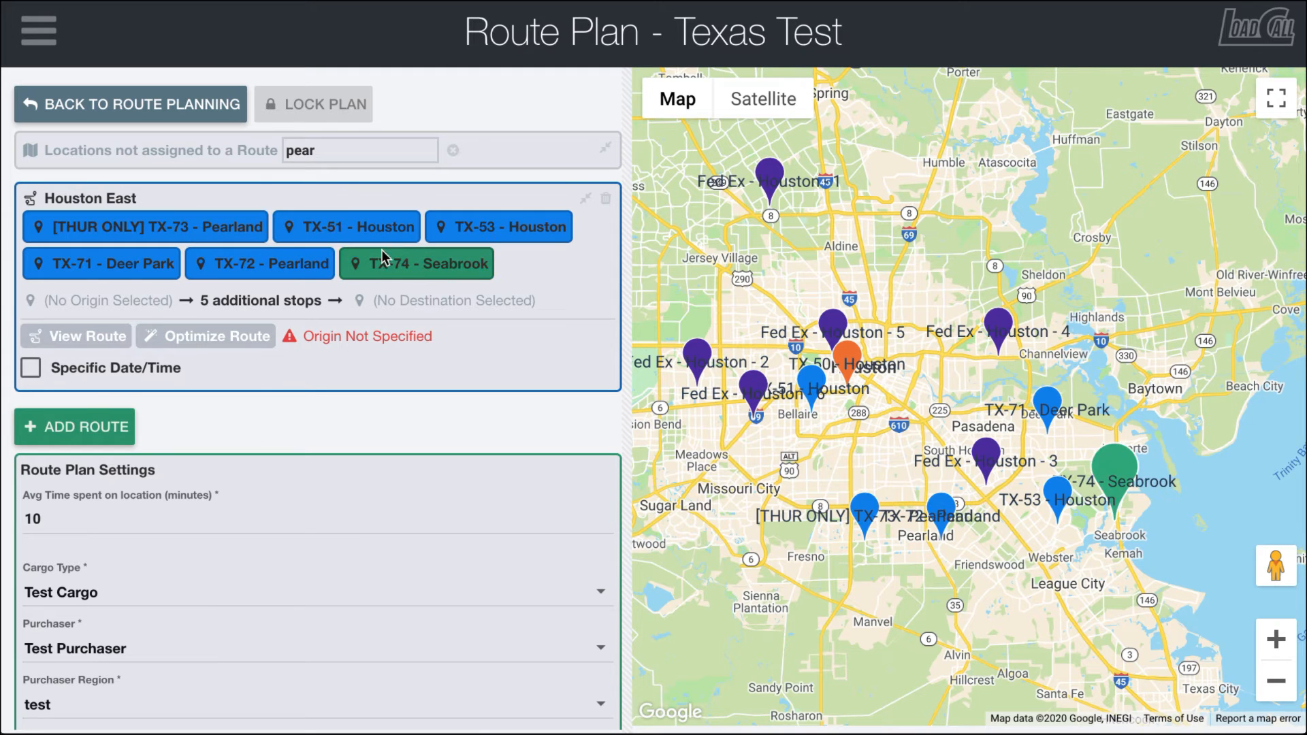
Clear the location filter and add a new route named "port arthur".
{"action": "left_click", "coordinate": [454, 151]}
{"action": "left_click", "coordinate": [1277, 682]}
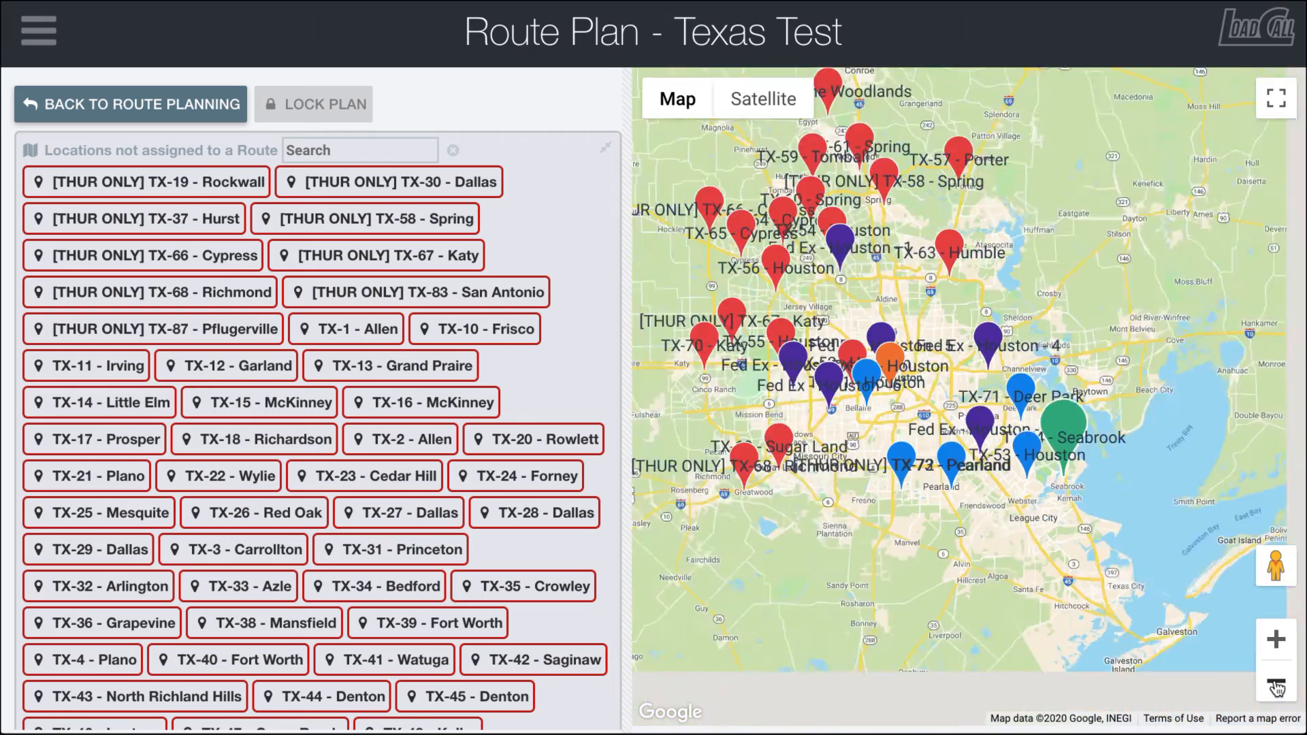
{"action": "left_click", "coordinate": [1276, 682]}
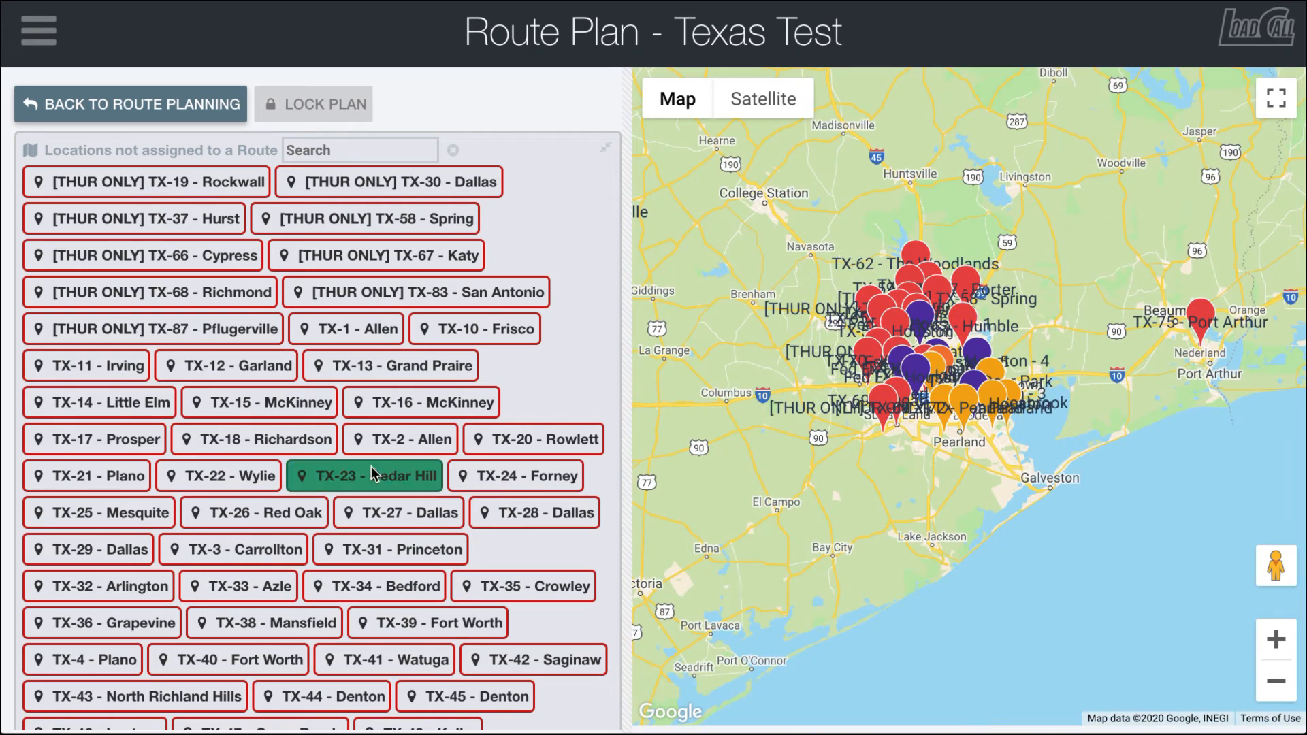
{"action": "scroll", "coordinate": [449, 408], "scroll_direction": "down", "scroll_amount": 10}
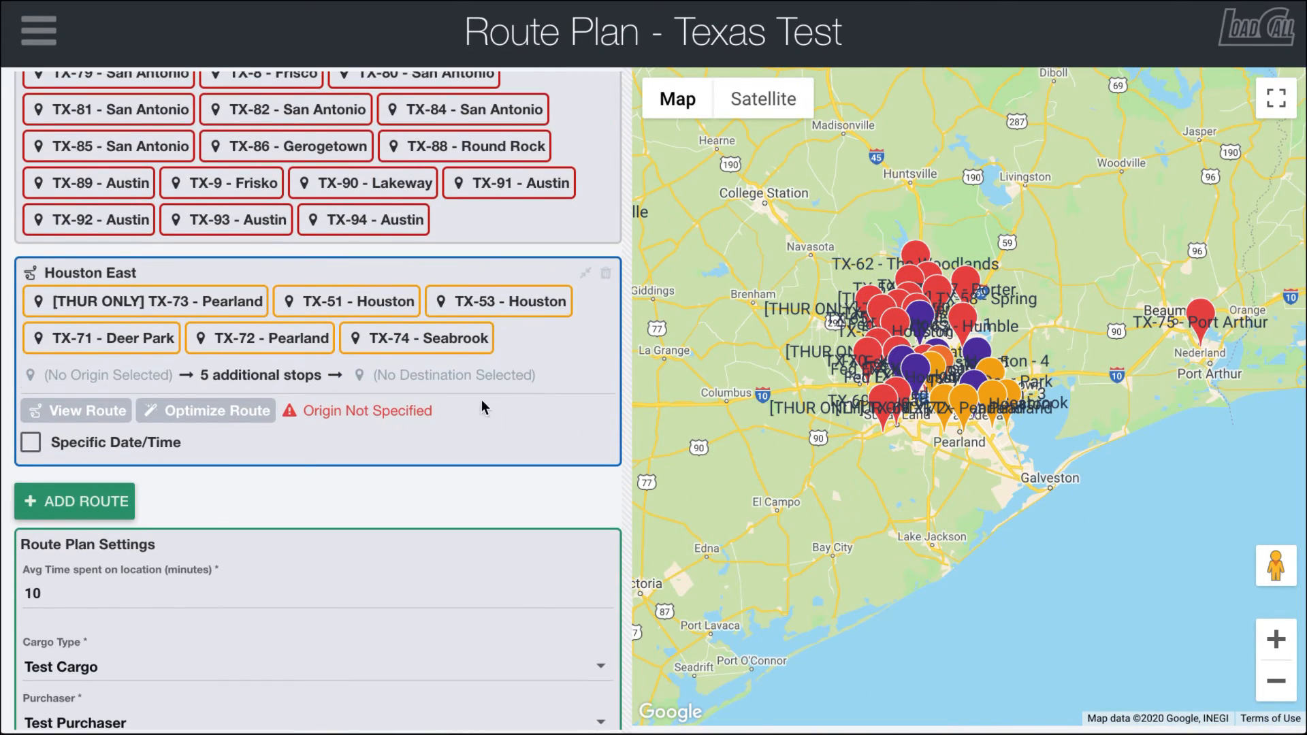
{"action": "left_click", "coordinate": [493, 393]}
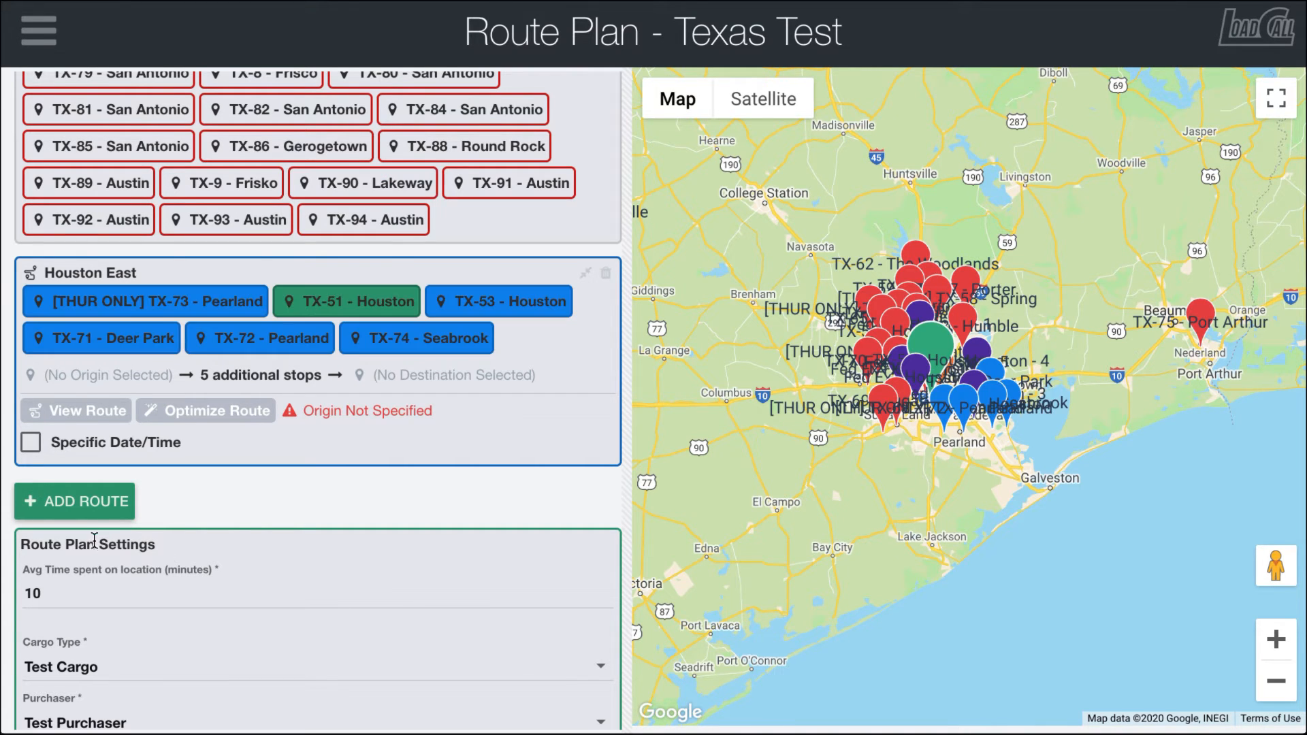
{"action": "left_click", "coordinate": [92, 511]}
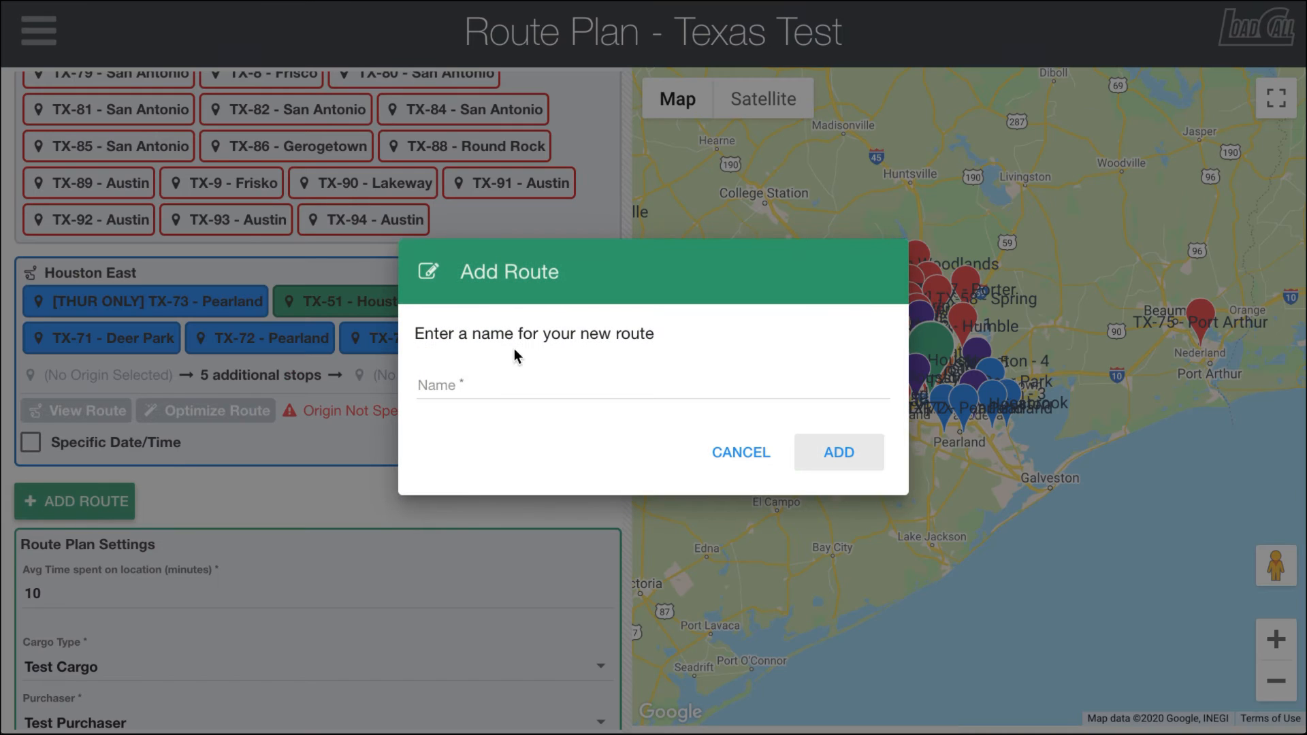
{"action": "left_click", "coordinate": [476, 378]}
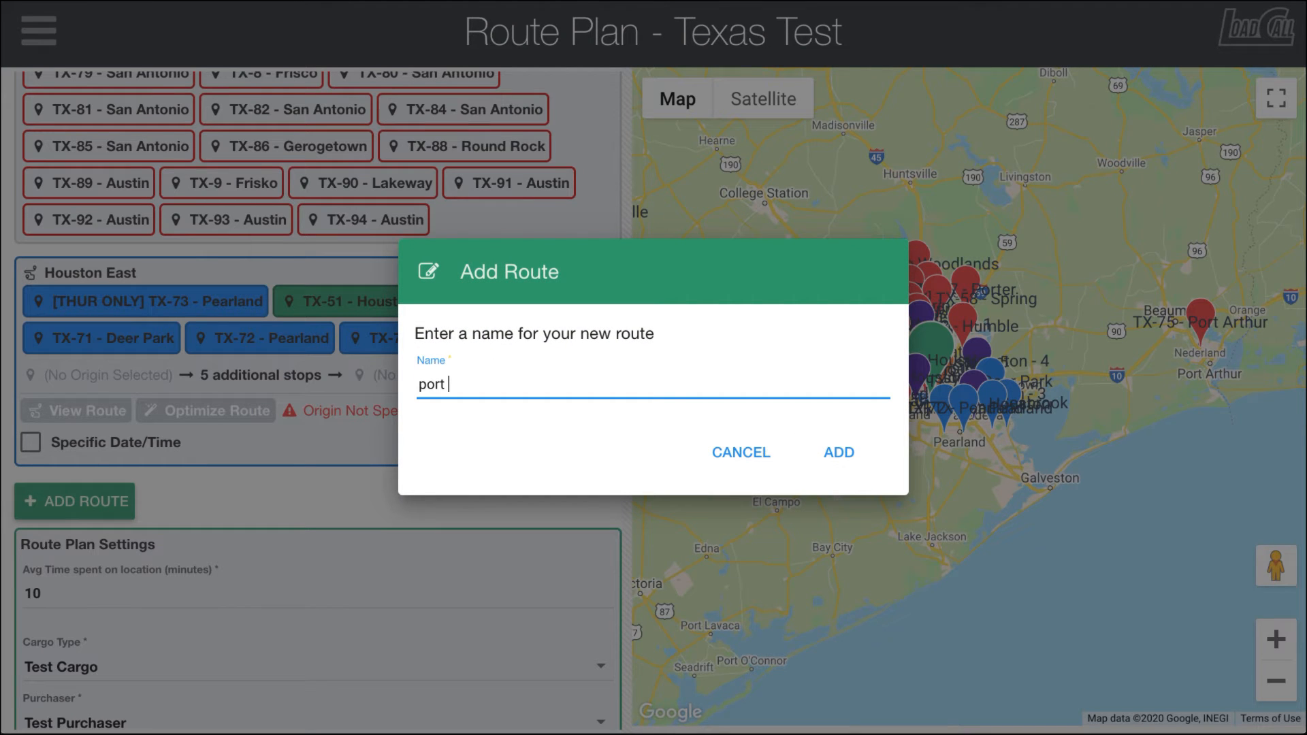
{"action": "type", "text": "port arthur"}
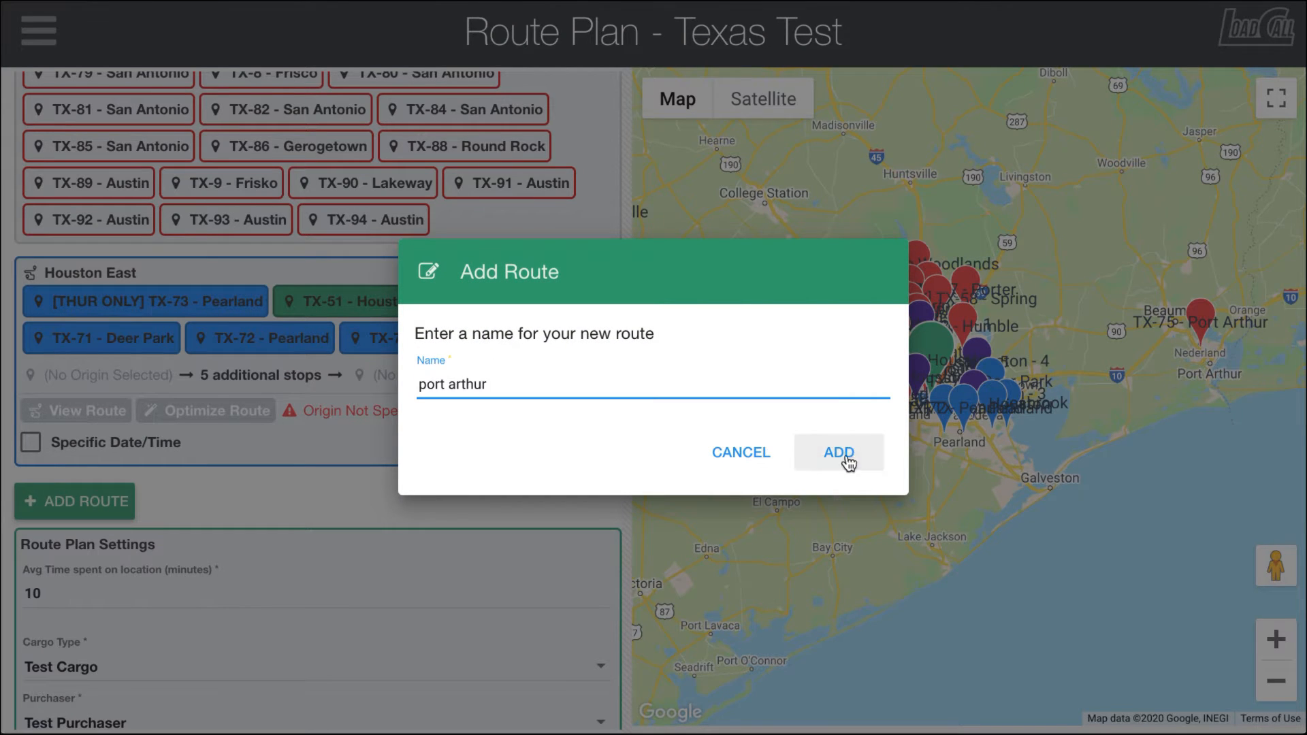
{"action": "left_click", "coordinate": [842, 456]}
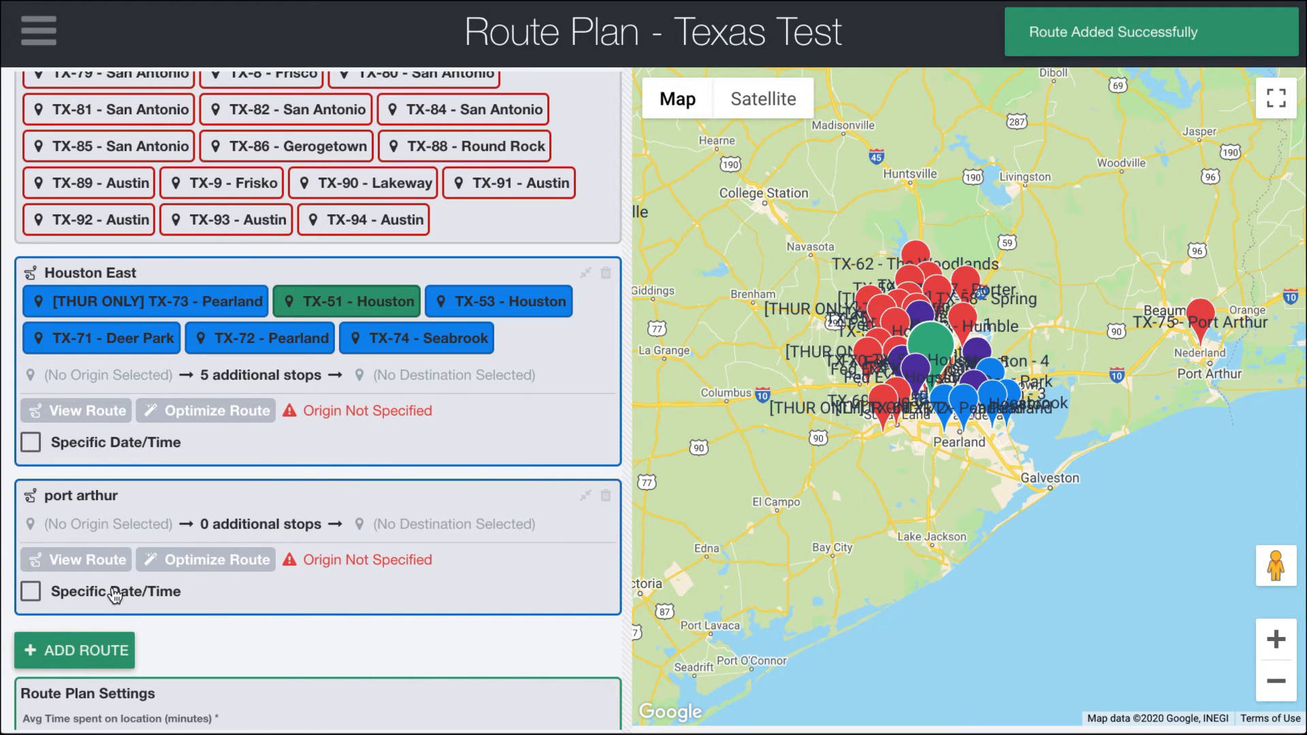
Filter the unassigned locations by "port" and assign TX-75 - Port Arthur to the port arthur route.
{"action": "left_click", "coordinate": [367, 372]}
{"action": "type", "text": "port"}
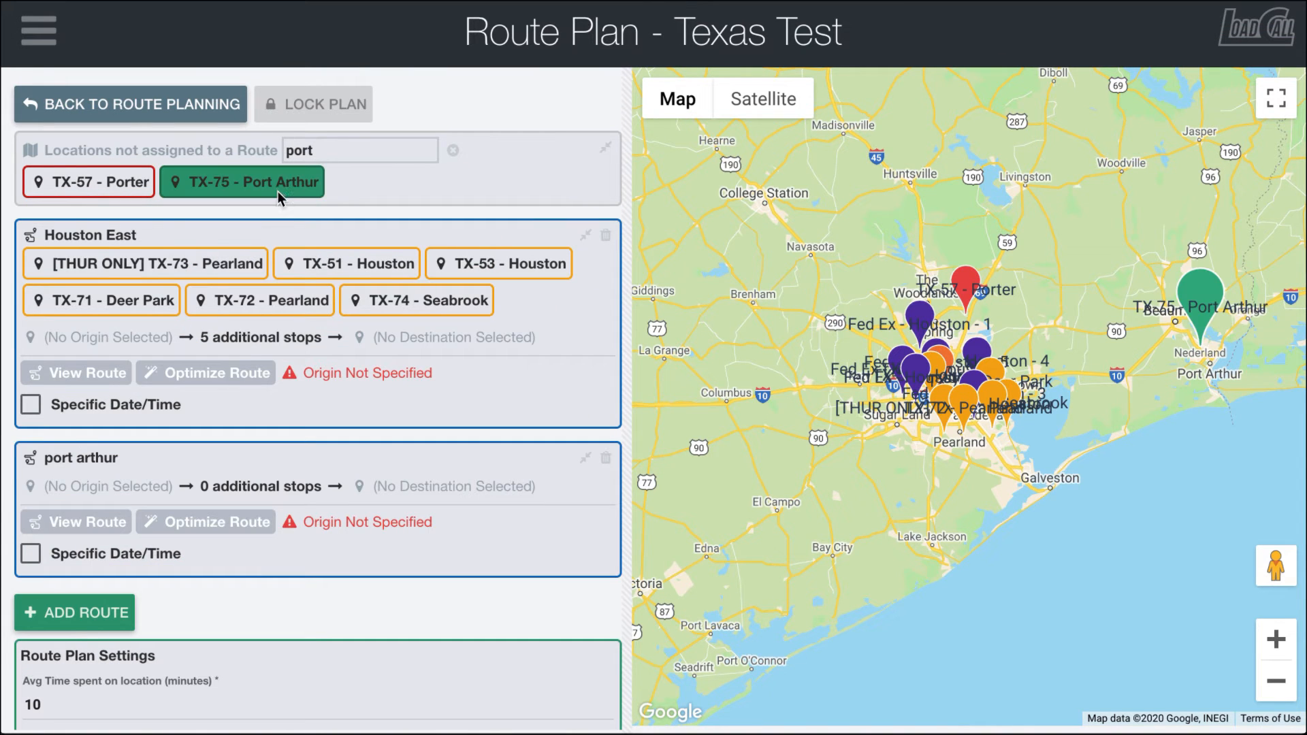
{"action": "left_click_drag", "start_coordinate": [286, 182], "coordinate": [409, 480]}
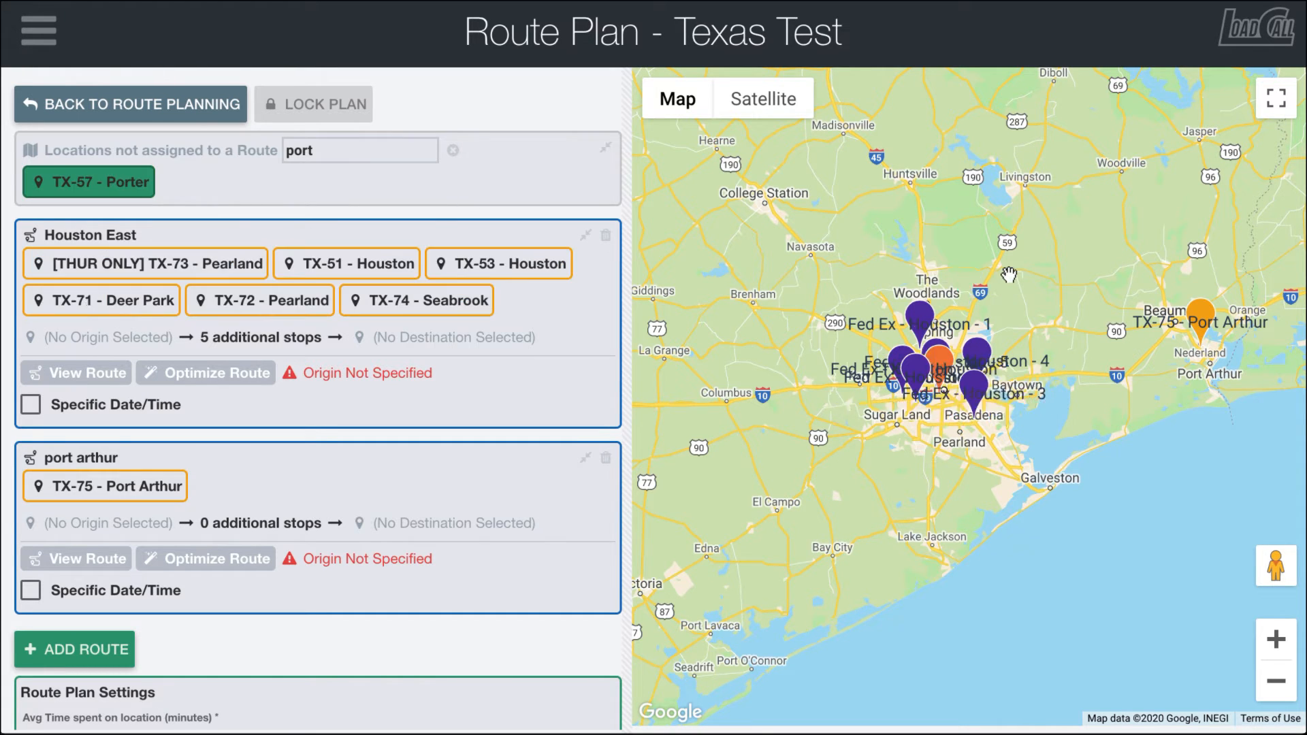
Set the destination of the Houston East route to Fed Ex - Houston - 3.
{"action": "left_click", "coordinate": [1285, 651]}
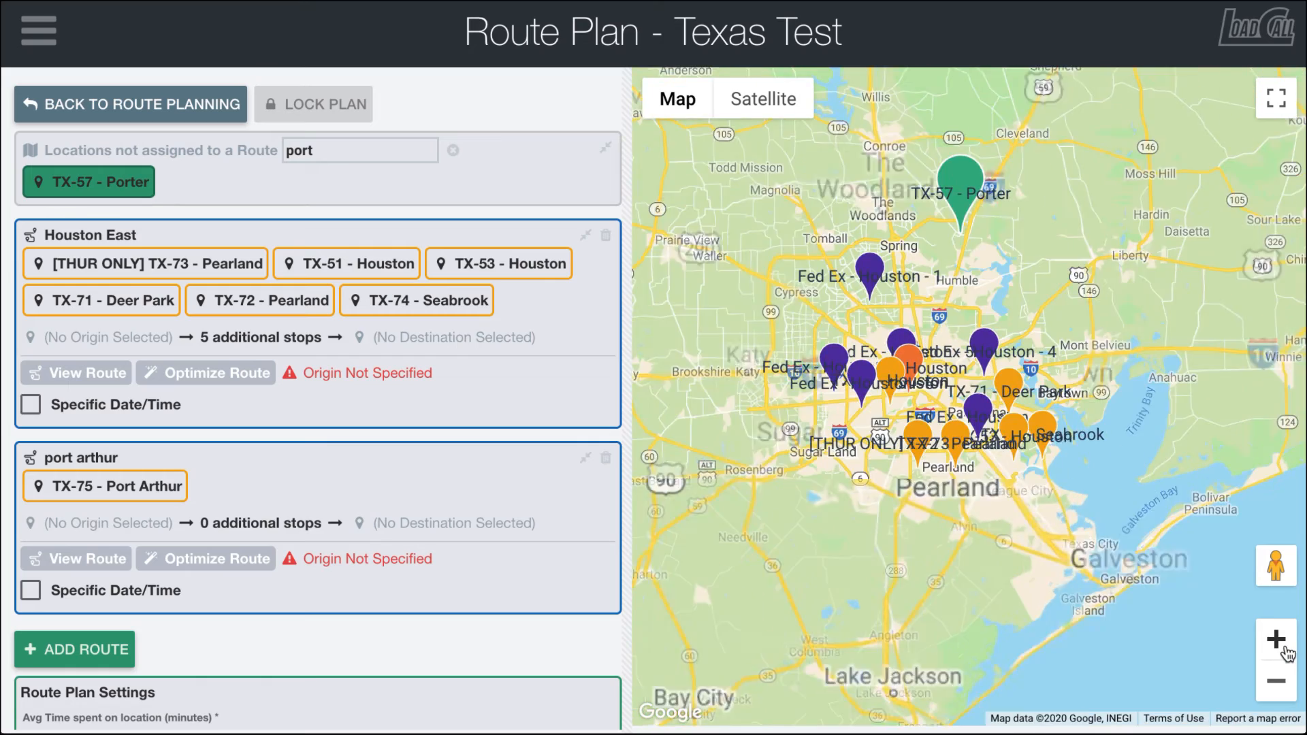
{"action": "left_click", "coordinate": [1285, 650]}
{"action": "left_click", "coordinate": [1283, 647]}
{"action": "left_click", "coordinate": [1283, 647]}
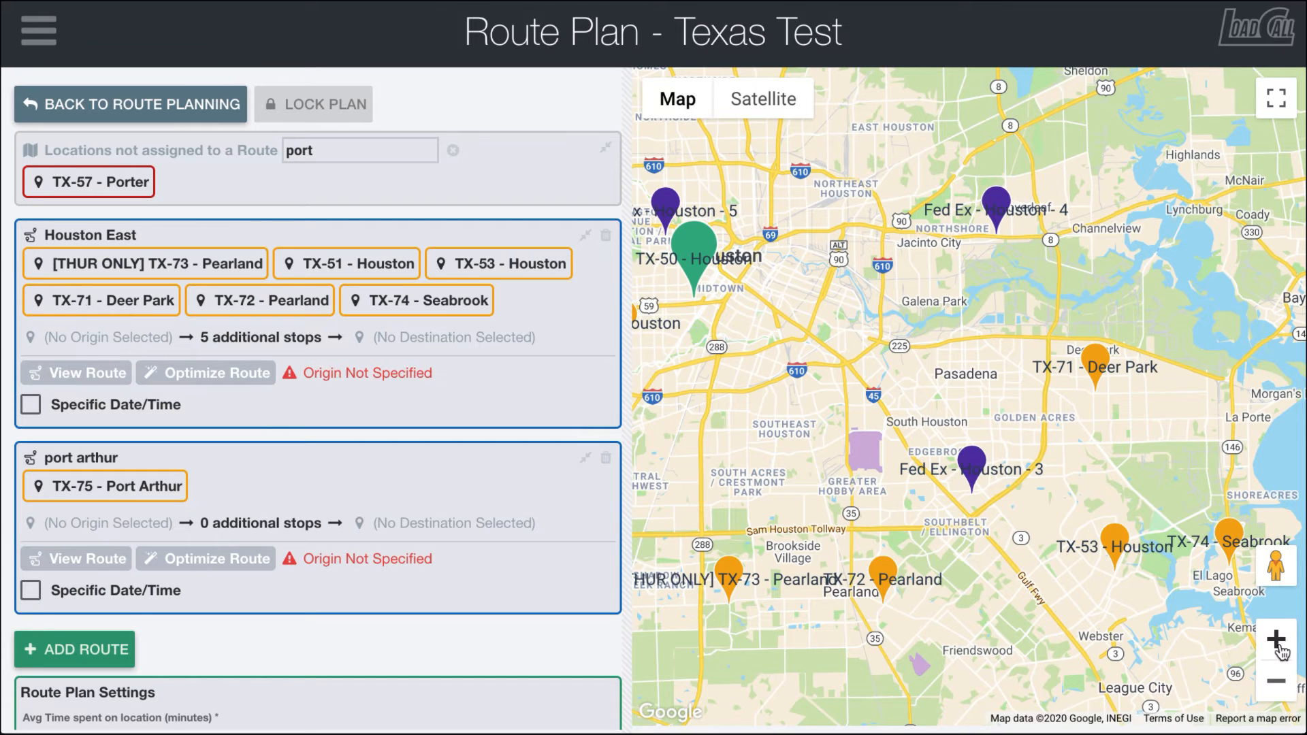
{"action": "left_click", "coordinate": [1278, 682]}
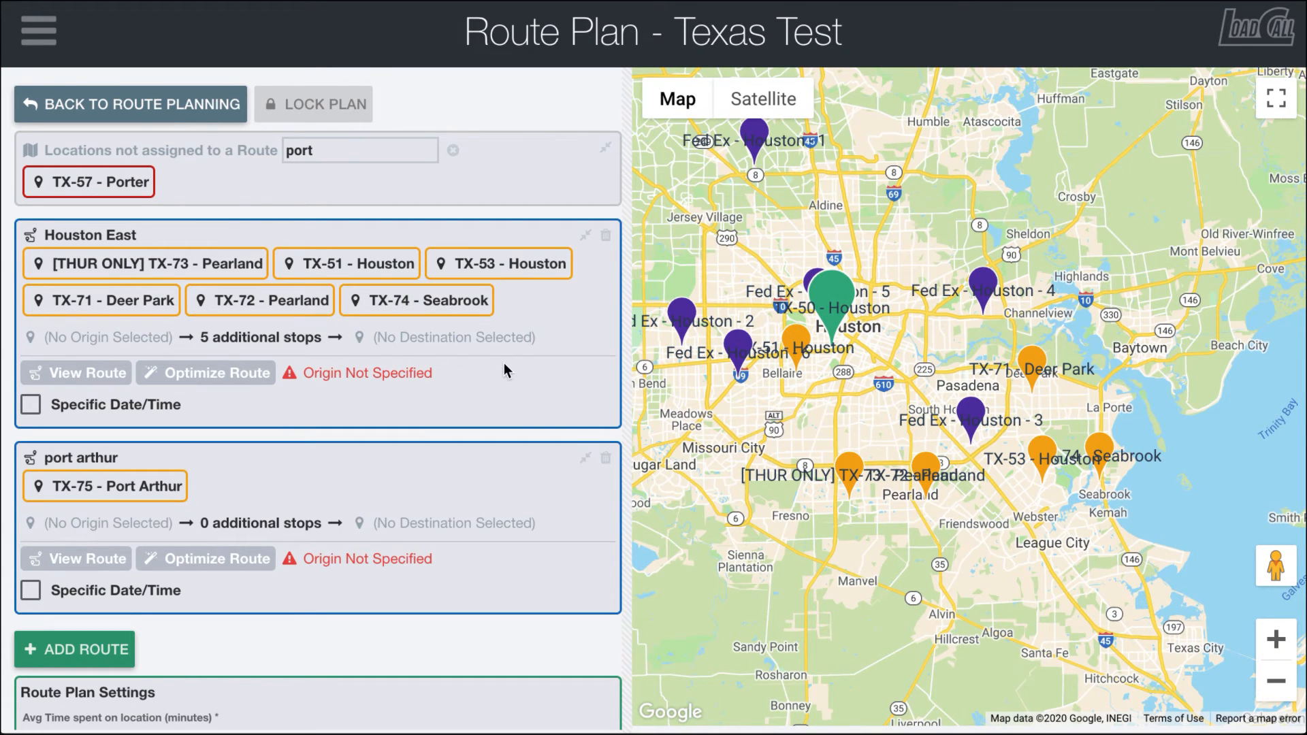
{"action": "left_click", "coordinate": [428, 344]}
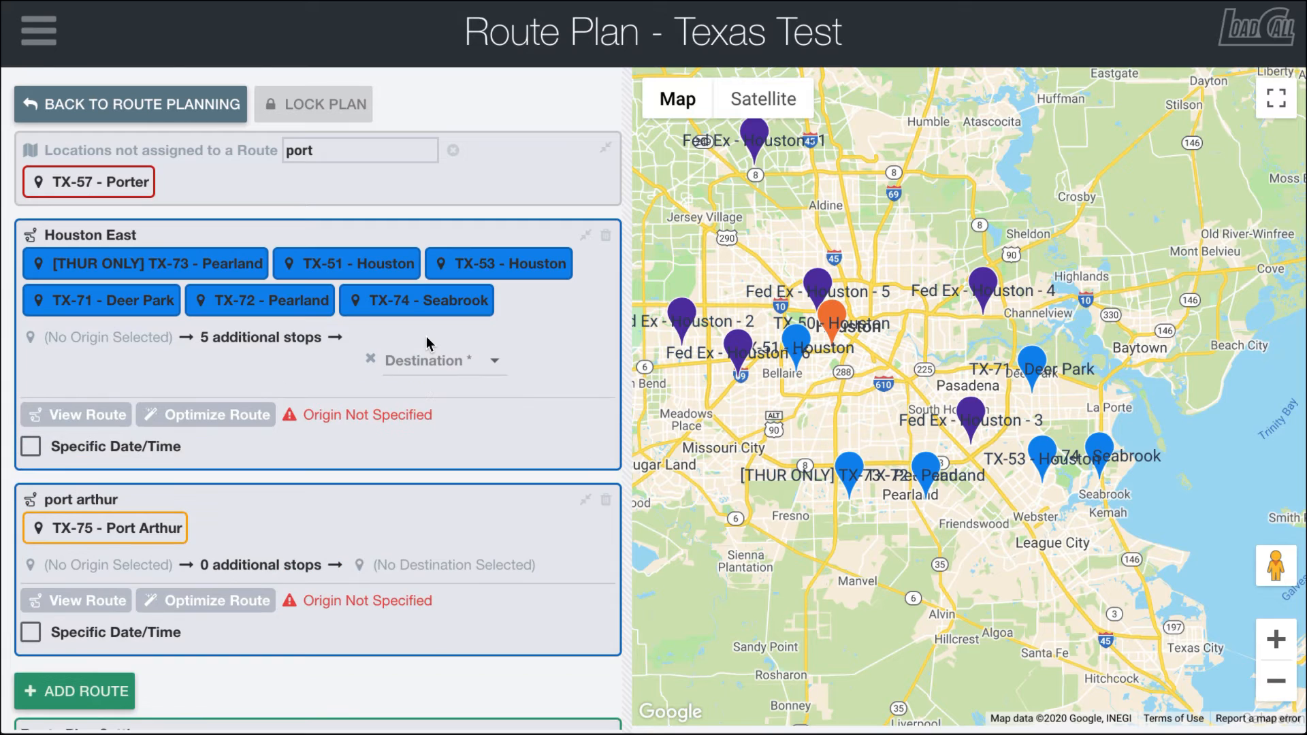
{"action": "left_click", "coordinate": [432, 361]}
{"action": "scroll", "coordinate": [463, 398], "scroll_direction": "down", "scroll_amount": 3}
{"action": "scroll", "coordinate": [464, 400], "scroll_direction": "down", "scroll_amount": 1}
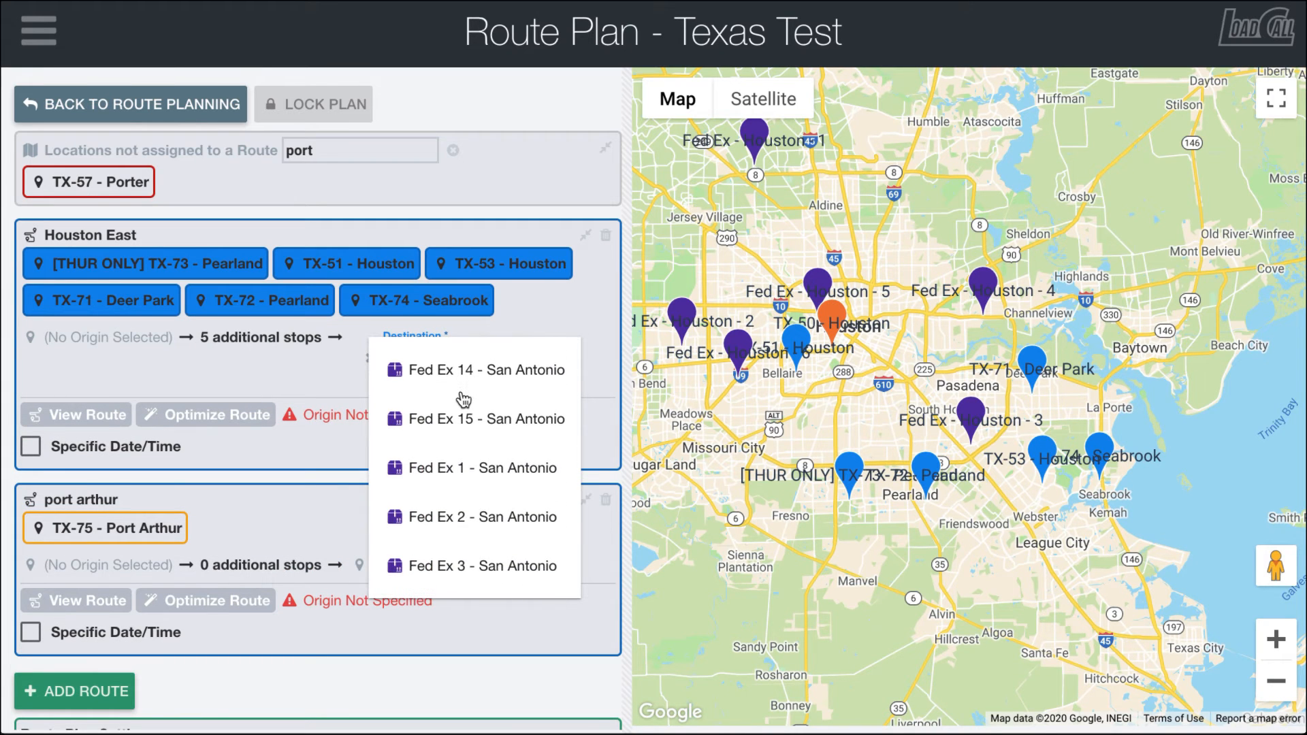
{"action": "scroll", "coordinate": [464, 399], "scroll_direction": "down", "scroll_amount": 1}
{"action": "scroll", "coordinate": [463, 400], "scroll_direction": "up", "scroll_amount": 5}
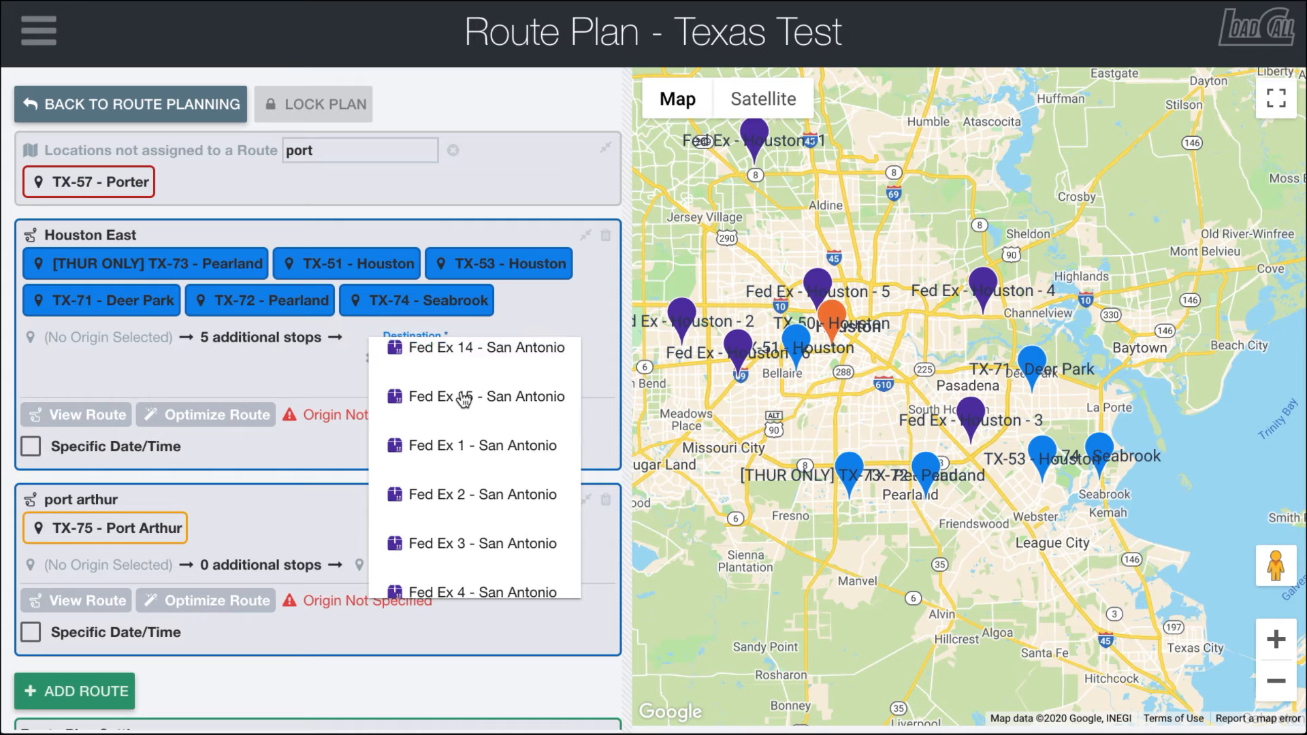
{"action": "scroll", "coordinate": [464, 400], "scroll_direction": "down", "scroll_amount": 10}
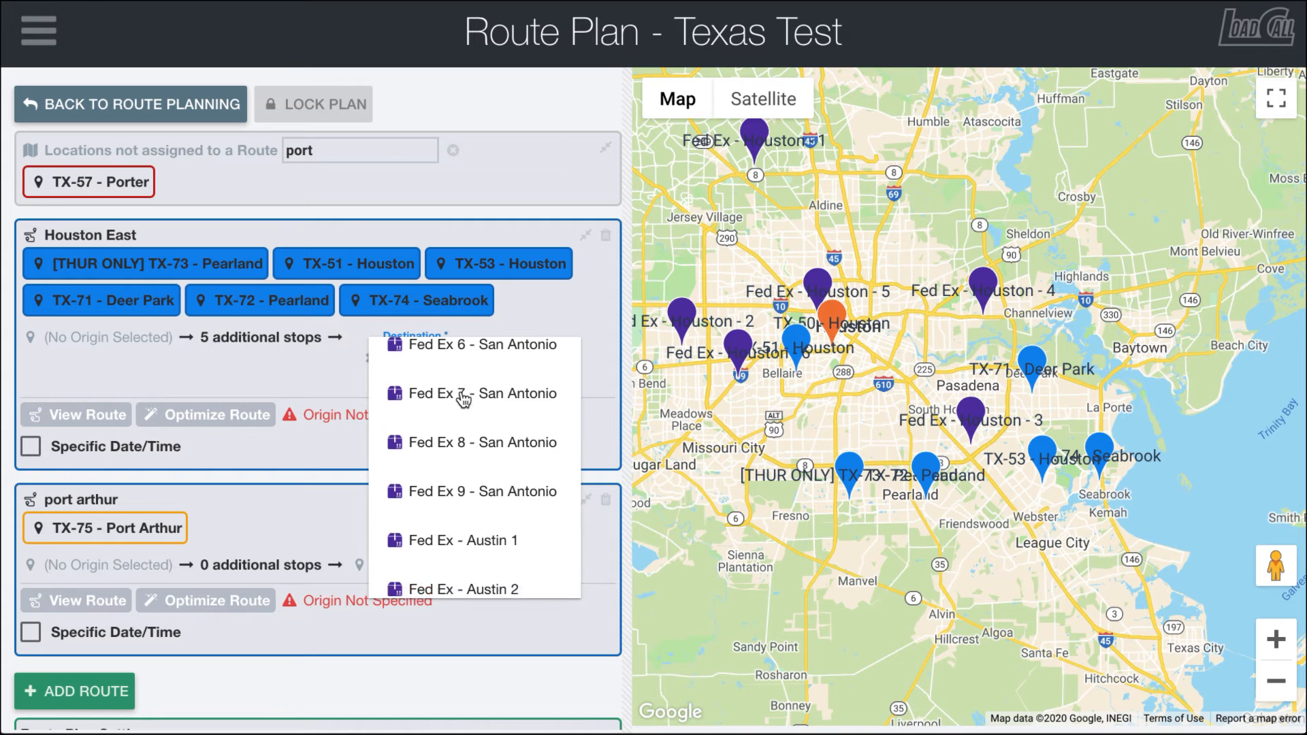
{"action": "scroll", "coordinate": [464, 400], "scroll_direction": "down", "scroll_amount": 5}
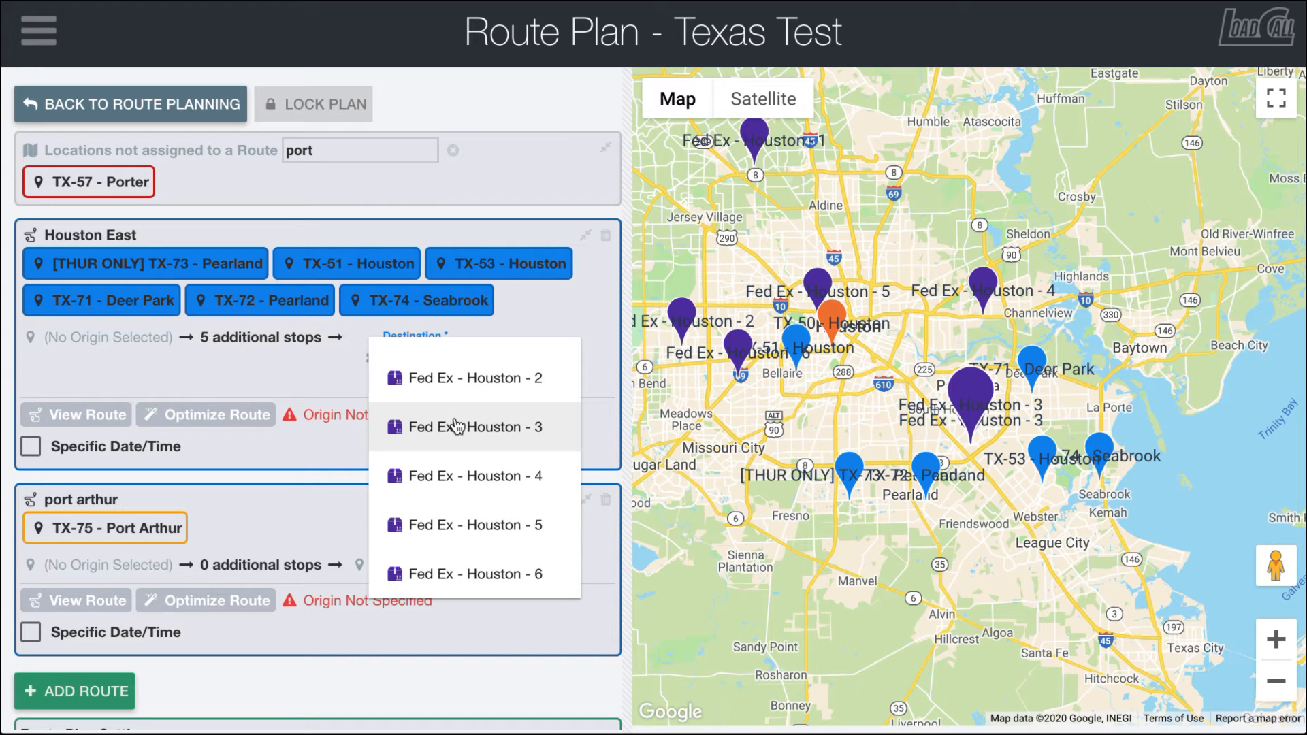
{"action": "left_click", "coordinate": [457, 426]}
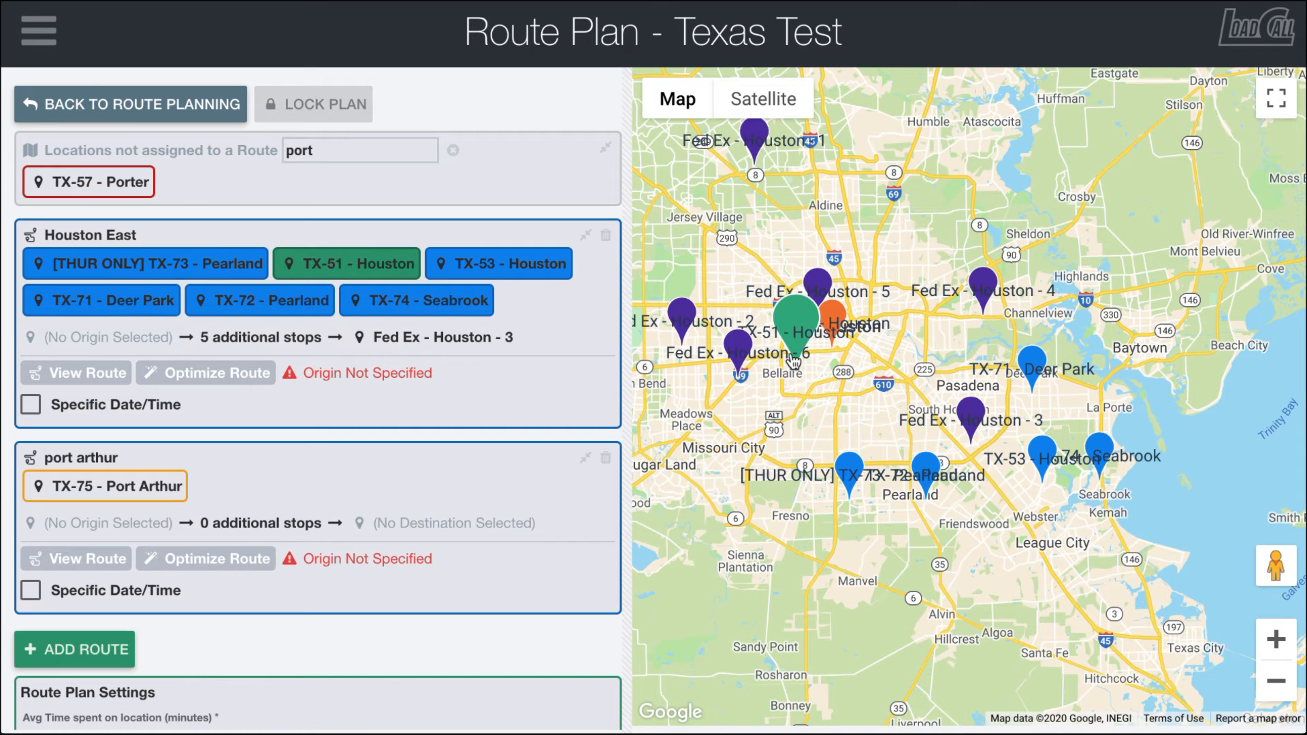
Set the origin of the Houston East route to TX-51 - Houston and optimize the route.
{"action": "left_click", "coordinate": [144, 338]}
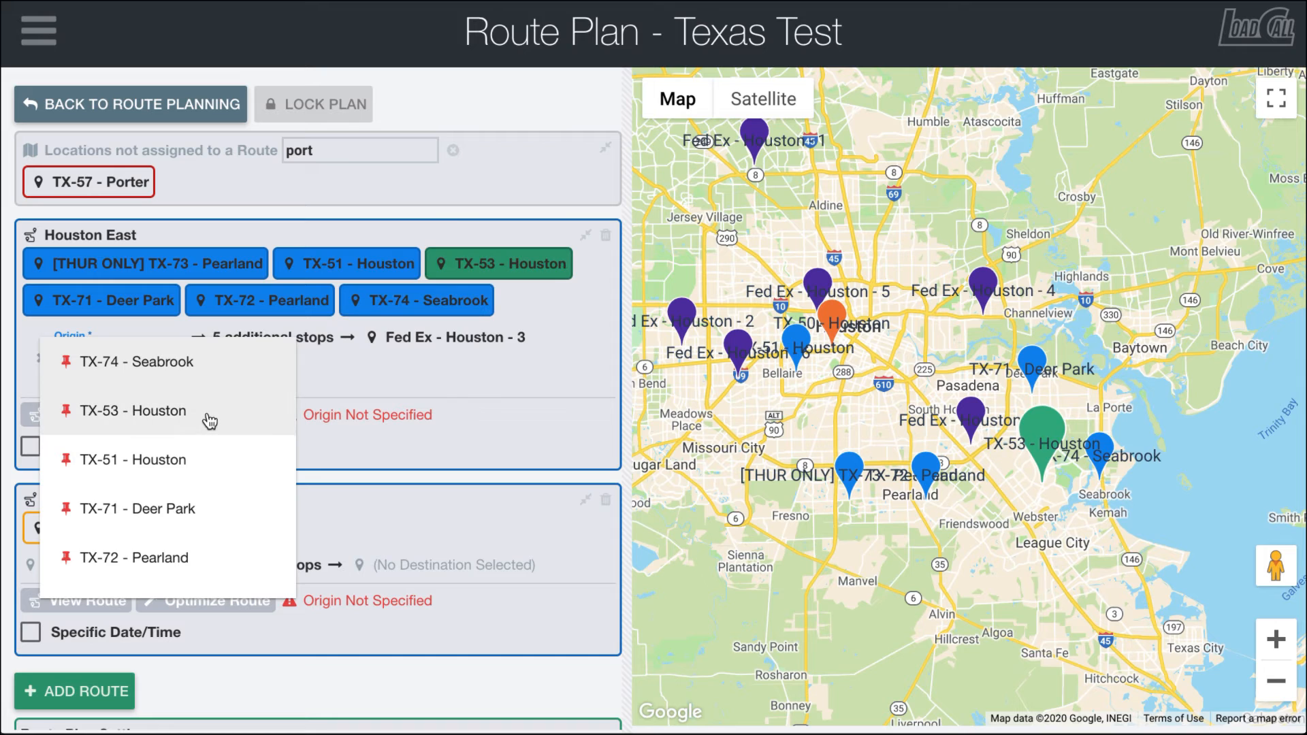
{"action": "left_click", "coordinate": [183, 468]}
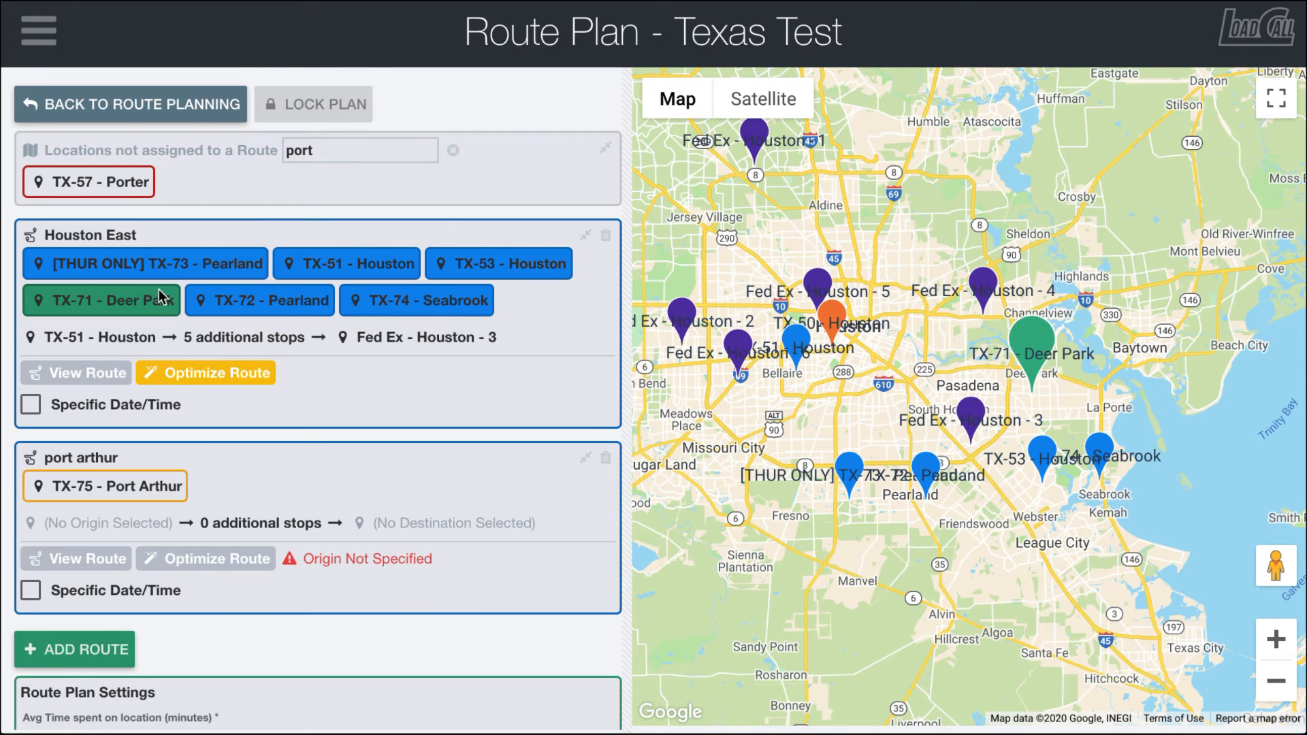
{"action": "left_click", "coordinate": [192, 375]}
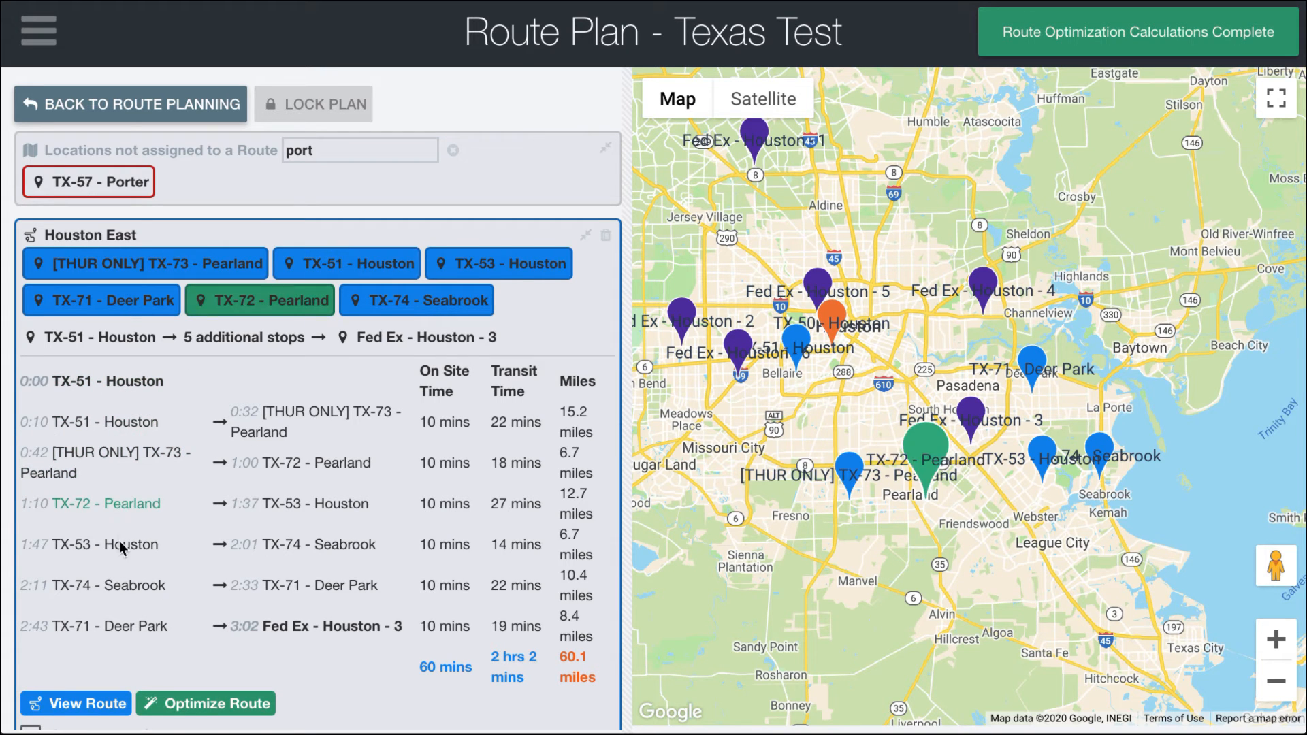
View the Houston East route's map and driving directions, close them and review the route's leg and total times.
{"action": "left_click", "coordinate": [81, 701]}
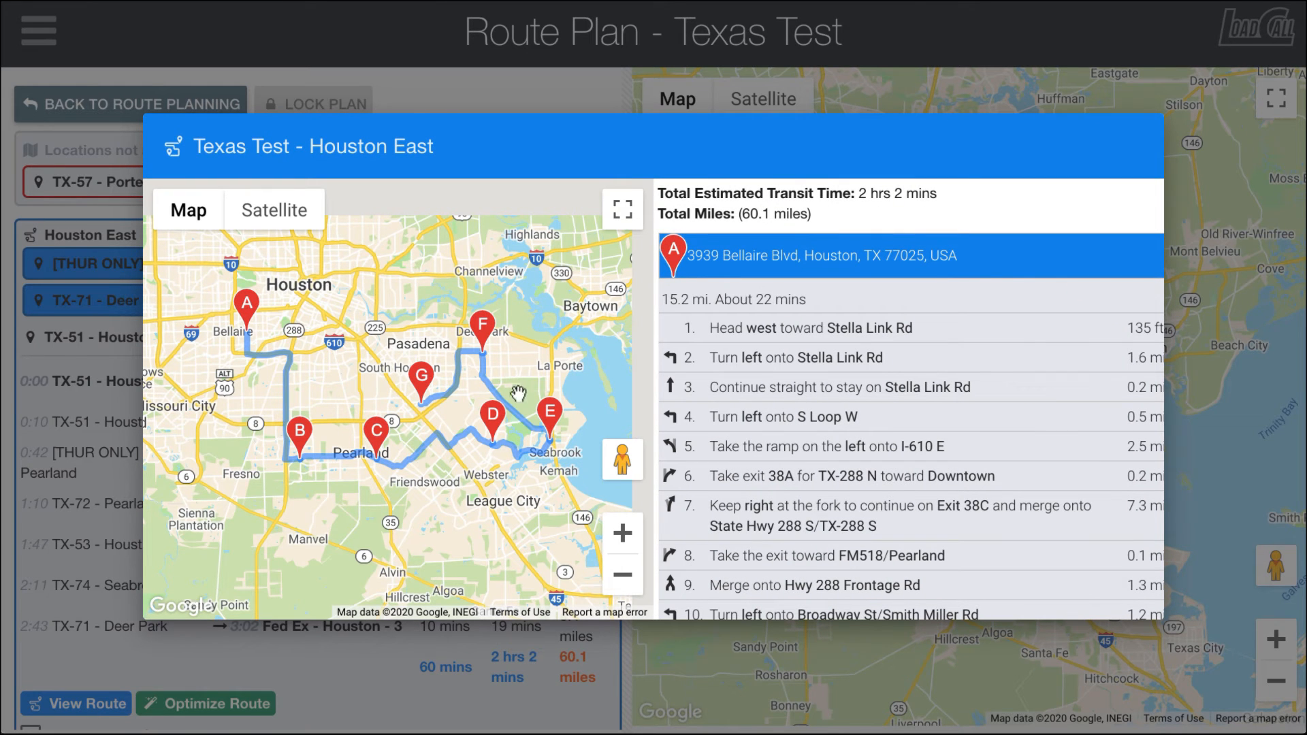
{"action": "left_click", "coordinate": [421, 89]}
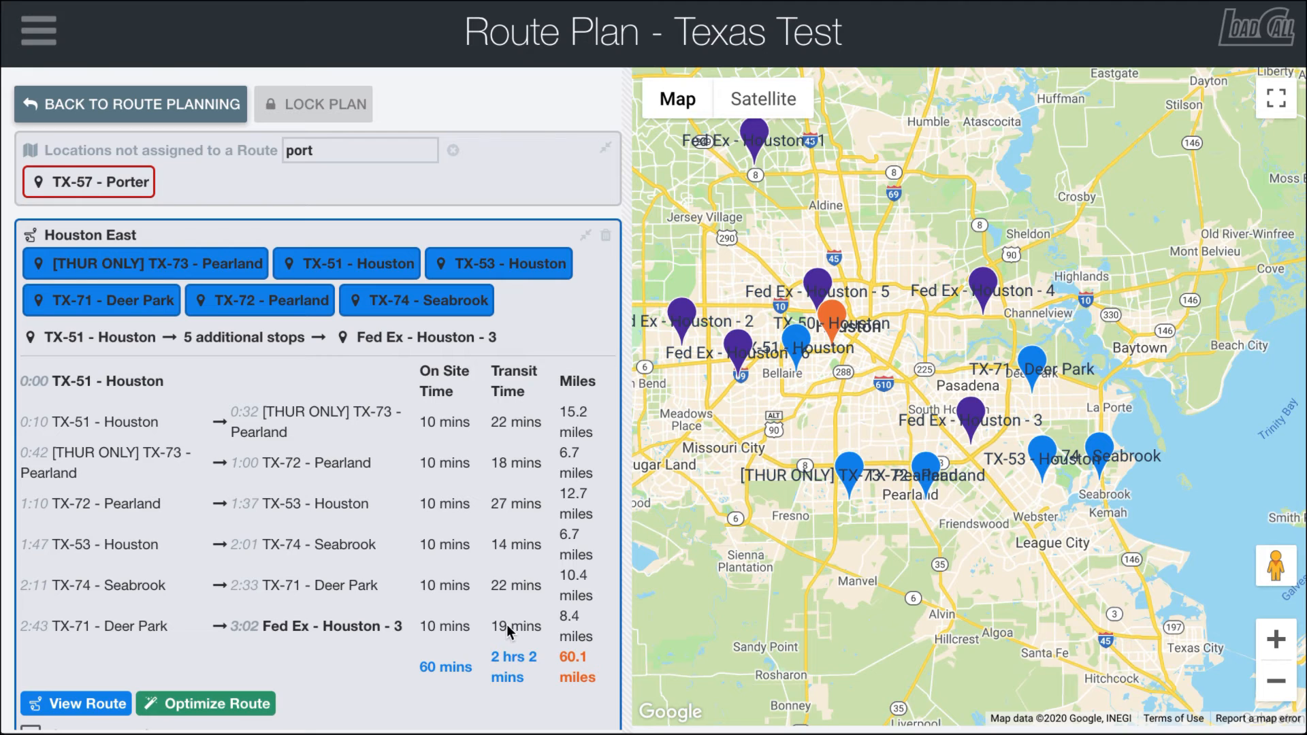
{"action": "scroll", "coordinate": [509, 630], "scroll_direction": "down", "scroll_amount": 1}
{"action": "scroll", "coordinate": [509, 583], "scroll_direction": "down", "scroll_amount": 1}
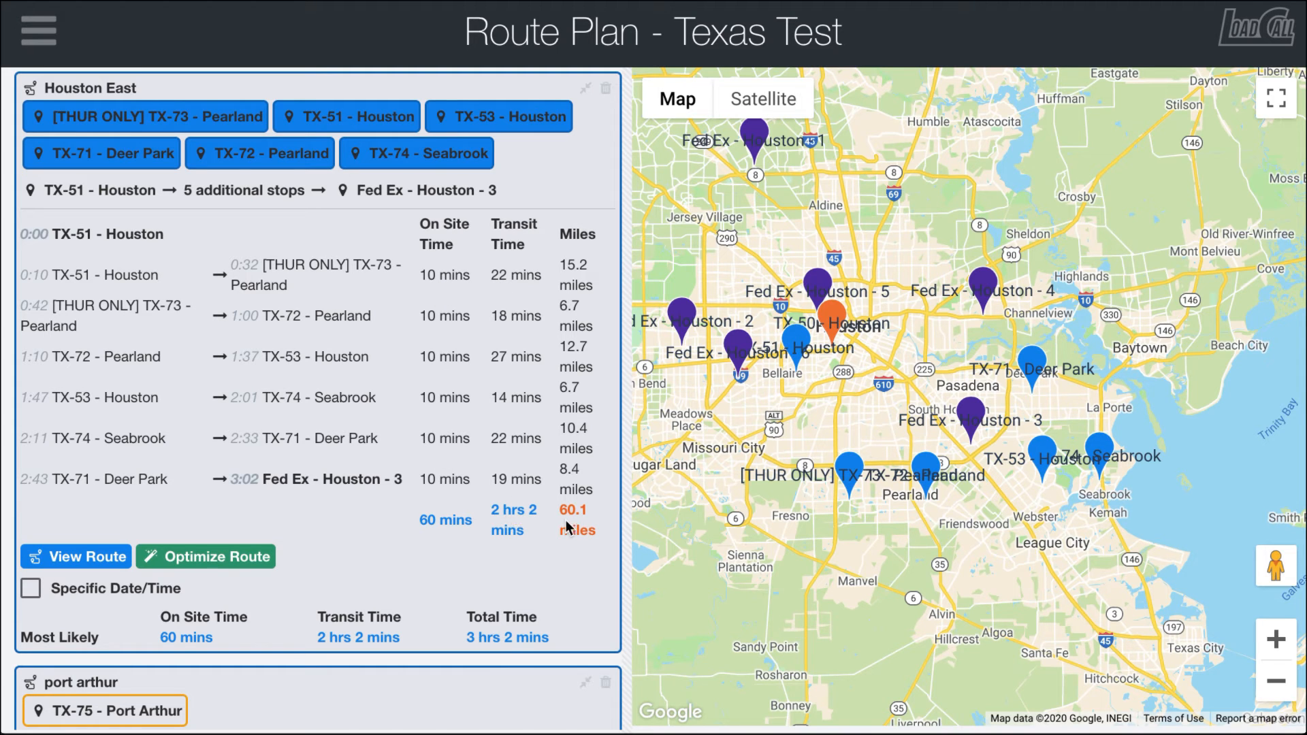
Enable a specific date/time for the Houston East route and choose January 6, 2021 as its departure date.
{"action": "scroll", "coordinate": [567, 516], "scroll_direction": "down", "scroll_amount": 2}
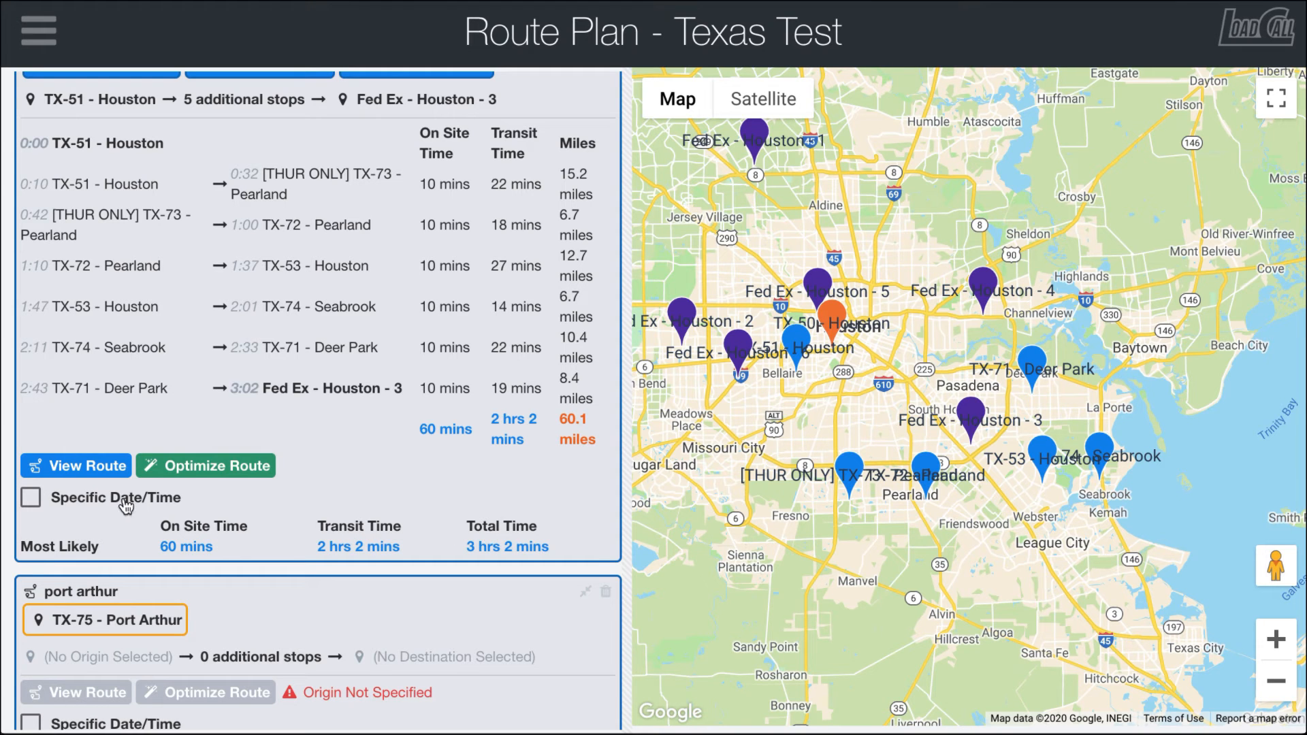
{"action": "left_click", "coordinate": [30, 501]}
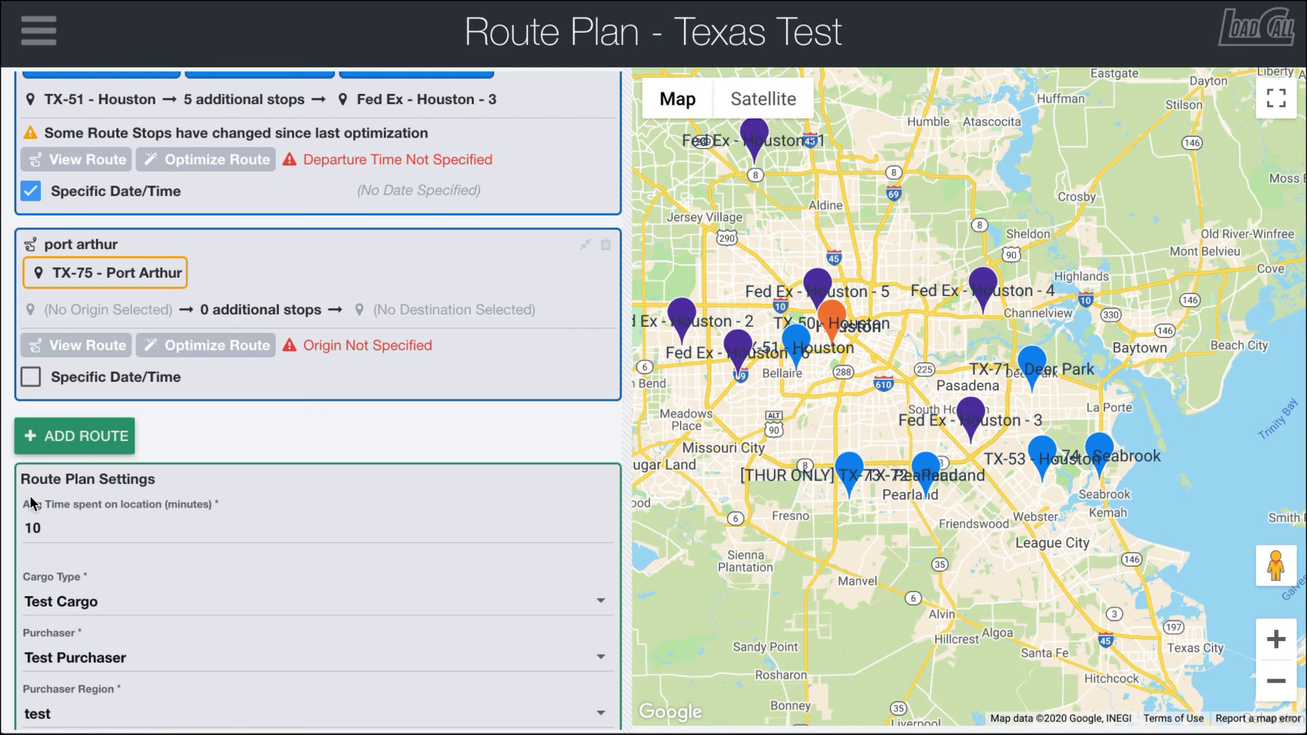
{"action": "scroll", "coordinate": [226, 304], "scroll_direction": "up", "scroll_amount": 5}
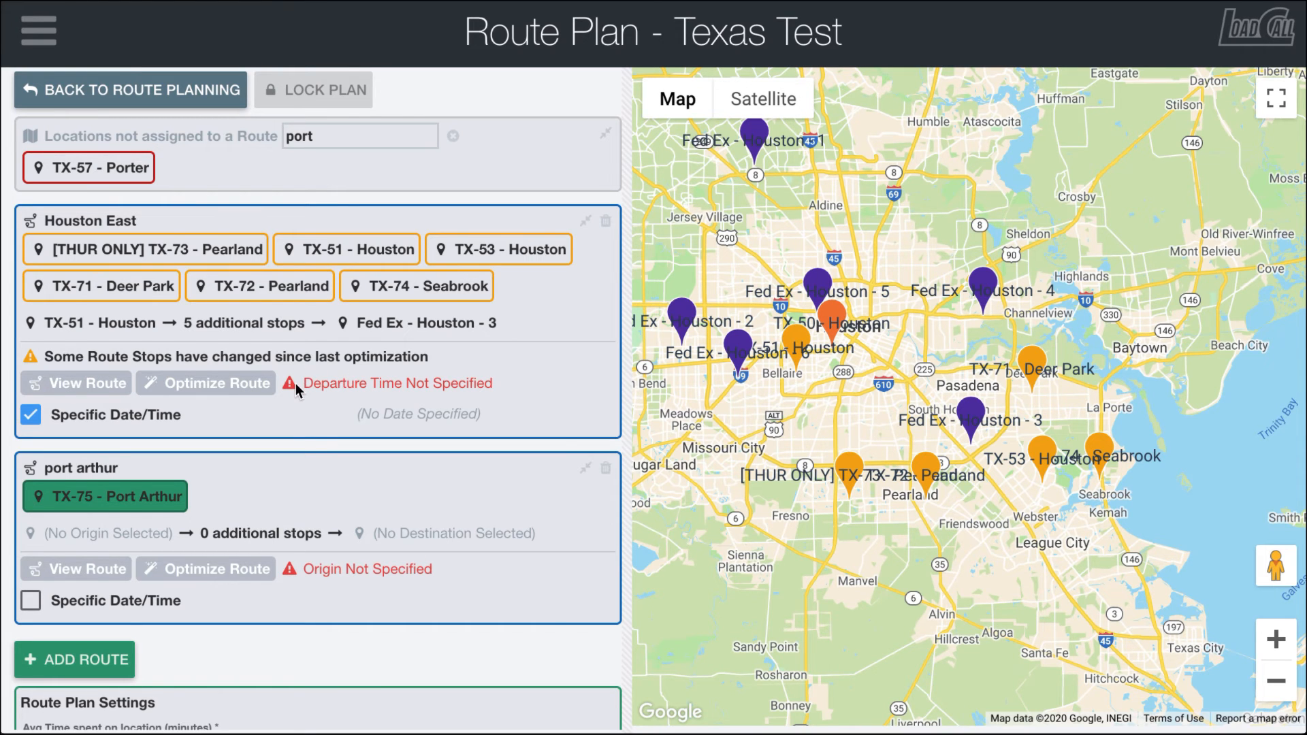
{"action": "scroll", "coordinate": [295, 390], "scroll_direction": "down", "scroll_amount": 4}
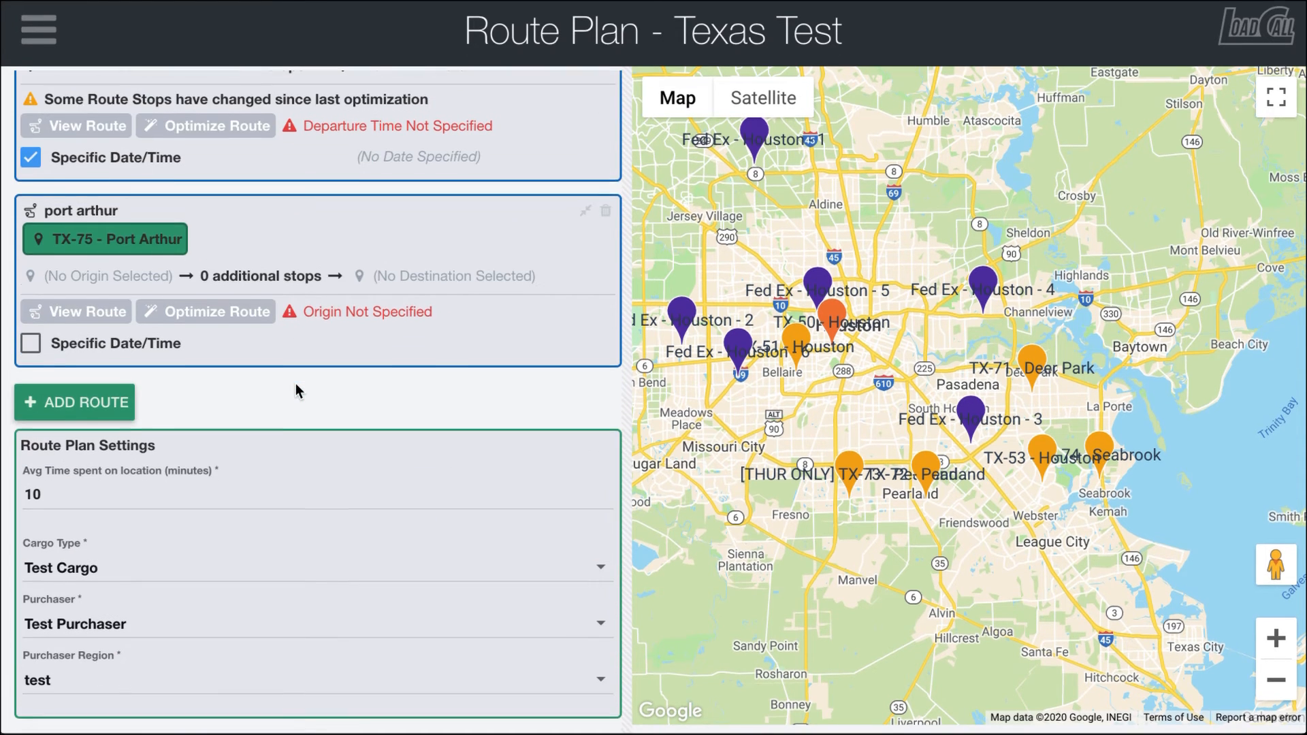
{"action": "scroll", "coordinate": [295, 390], "scroll_direction": "up", "scroll_amount": 4}
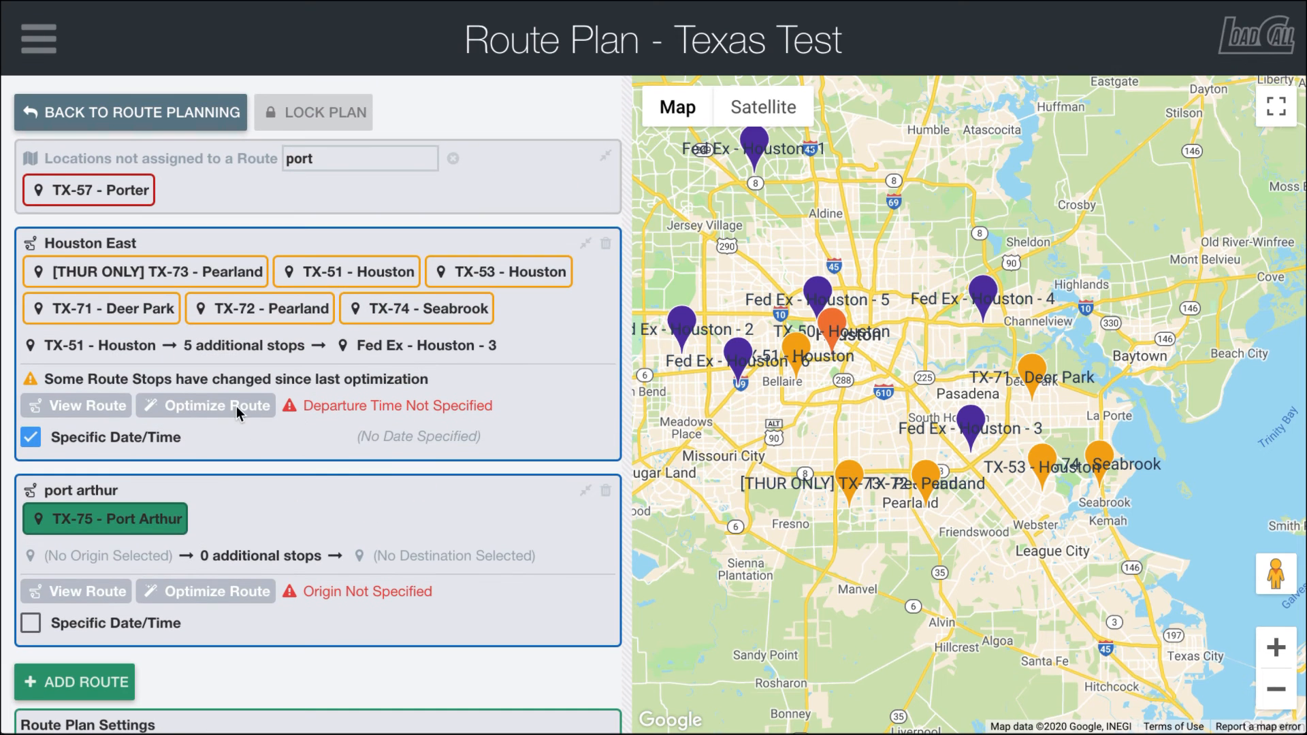
{"action": "left_click", "coordinate": [419, 439]}
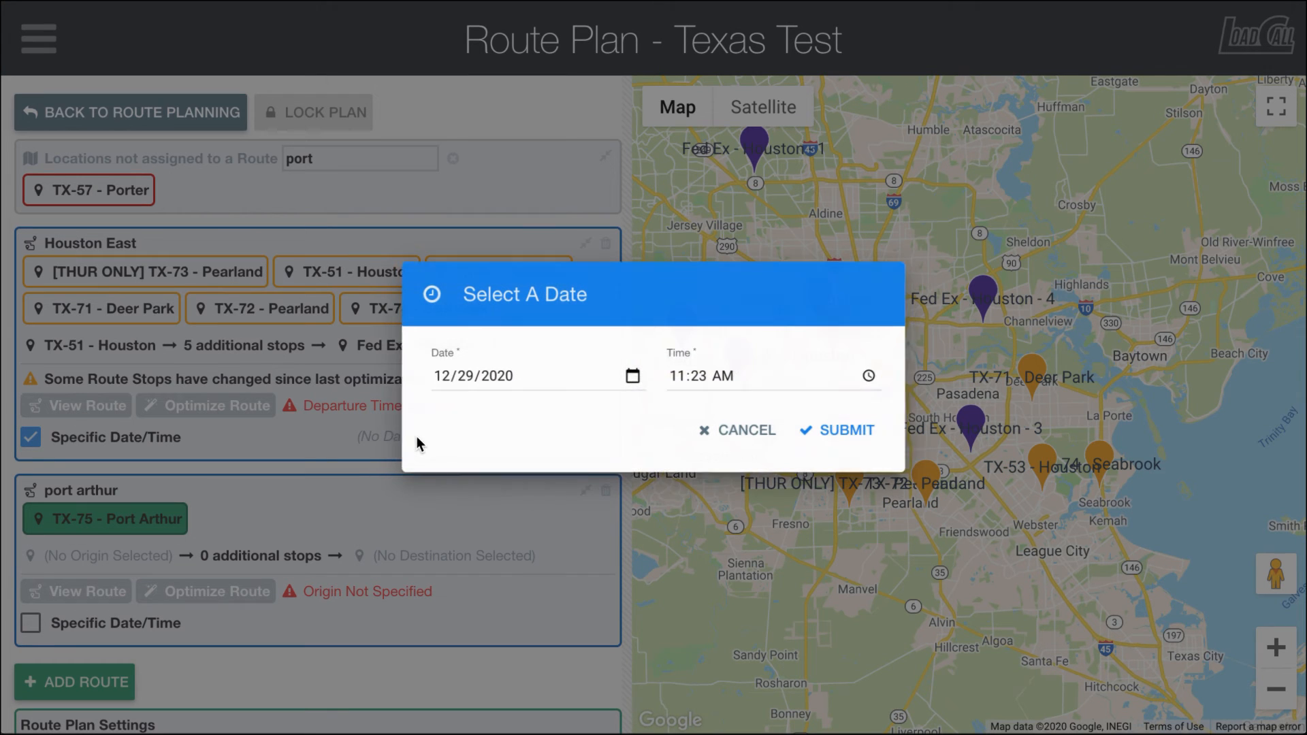
{"action": "left_click", "coordinate": [441, 386]}
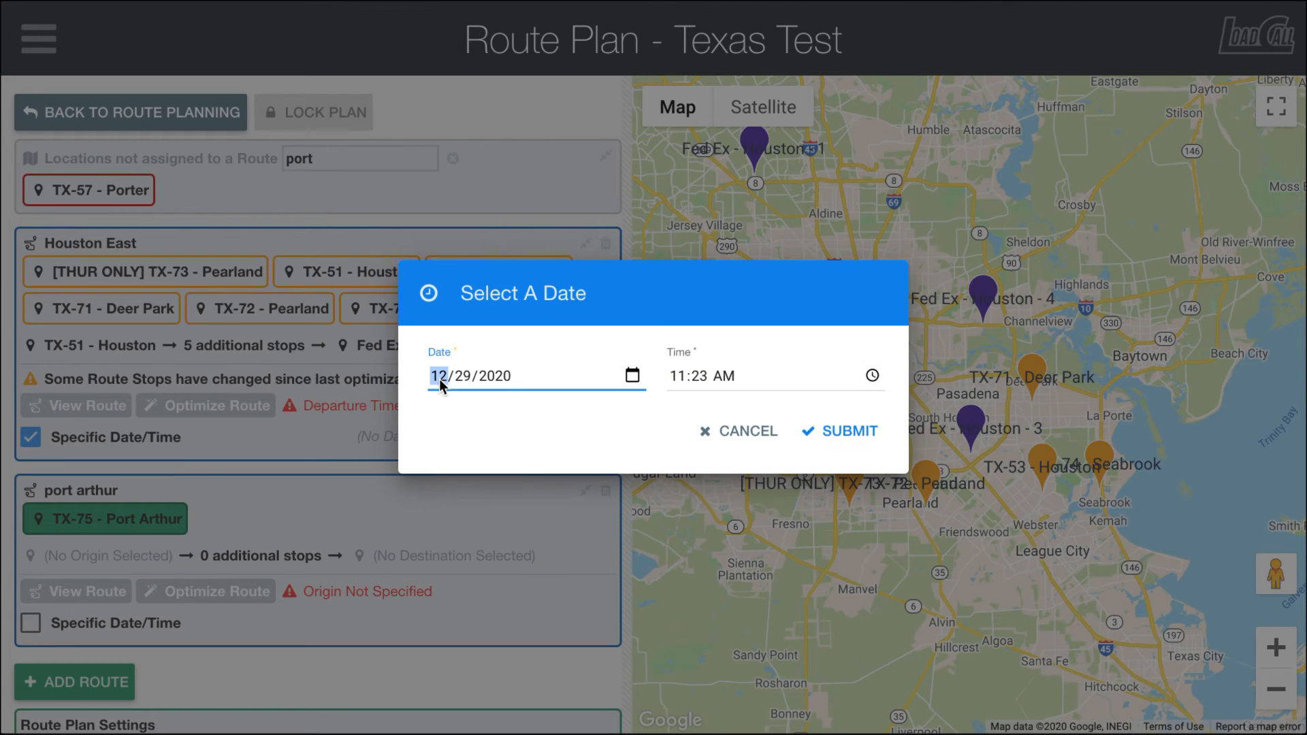
{"action": "left_click", "coordinate": [633, 377]}
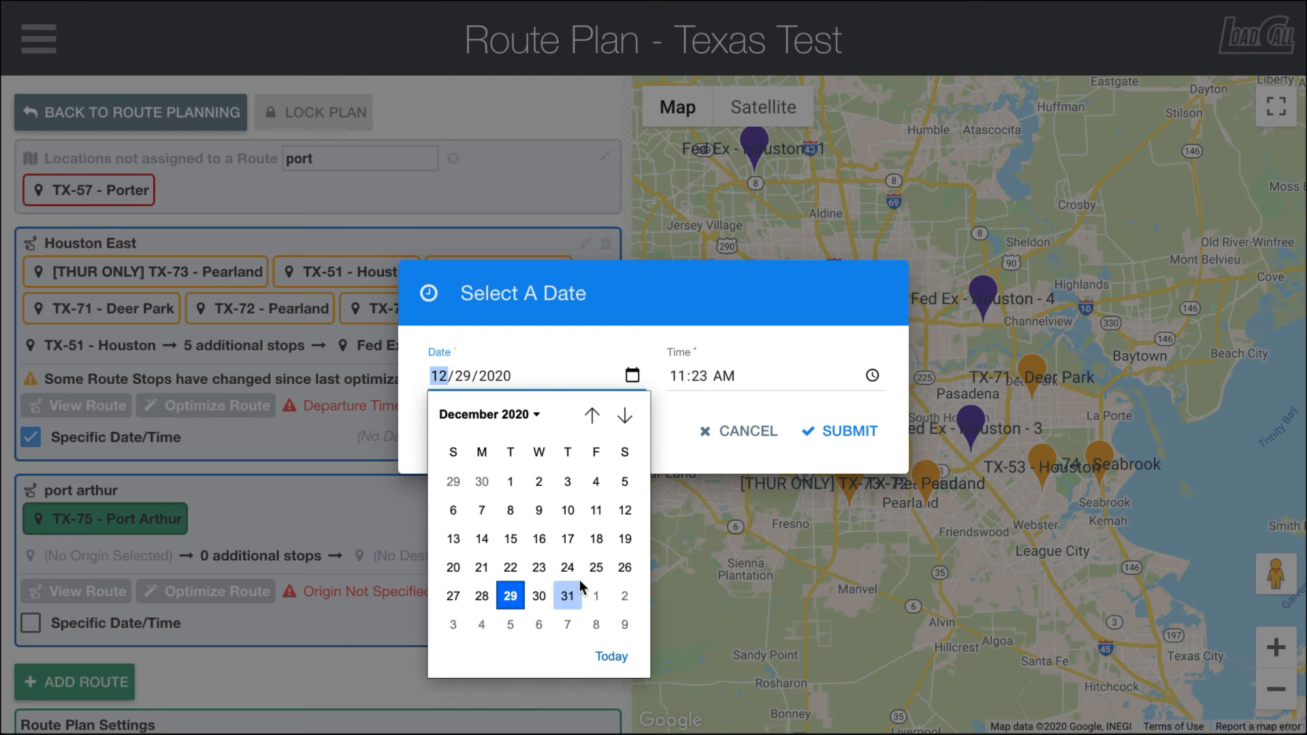
{"action": "left_click", "coordinate": [540, 625]}
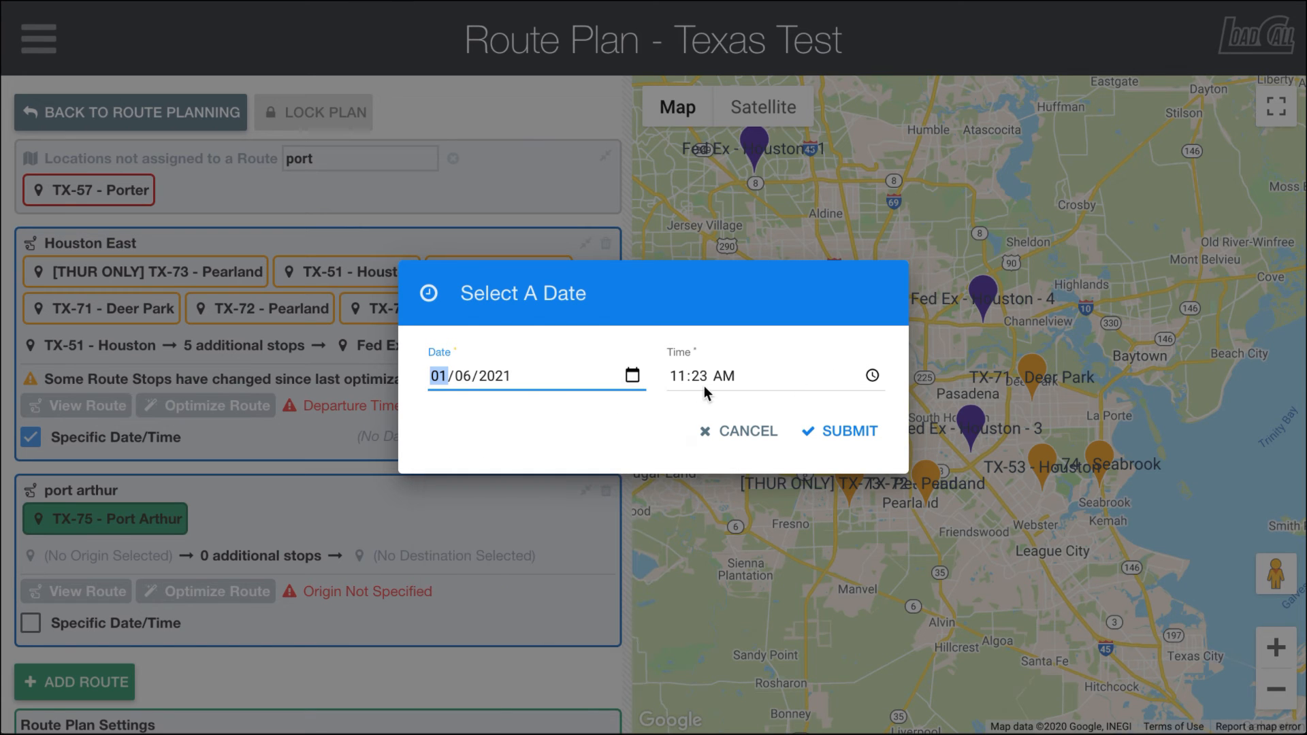
Set the Houston East departure time to 3:30 PM and submit the date and time.
{"action": "left_click", "coordinate": [723, 379]}
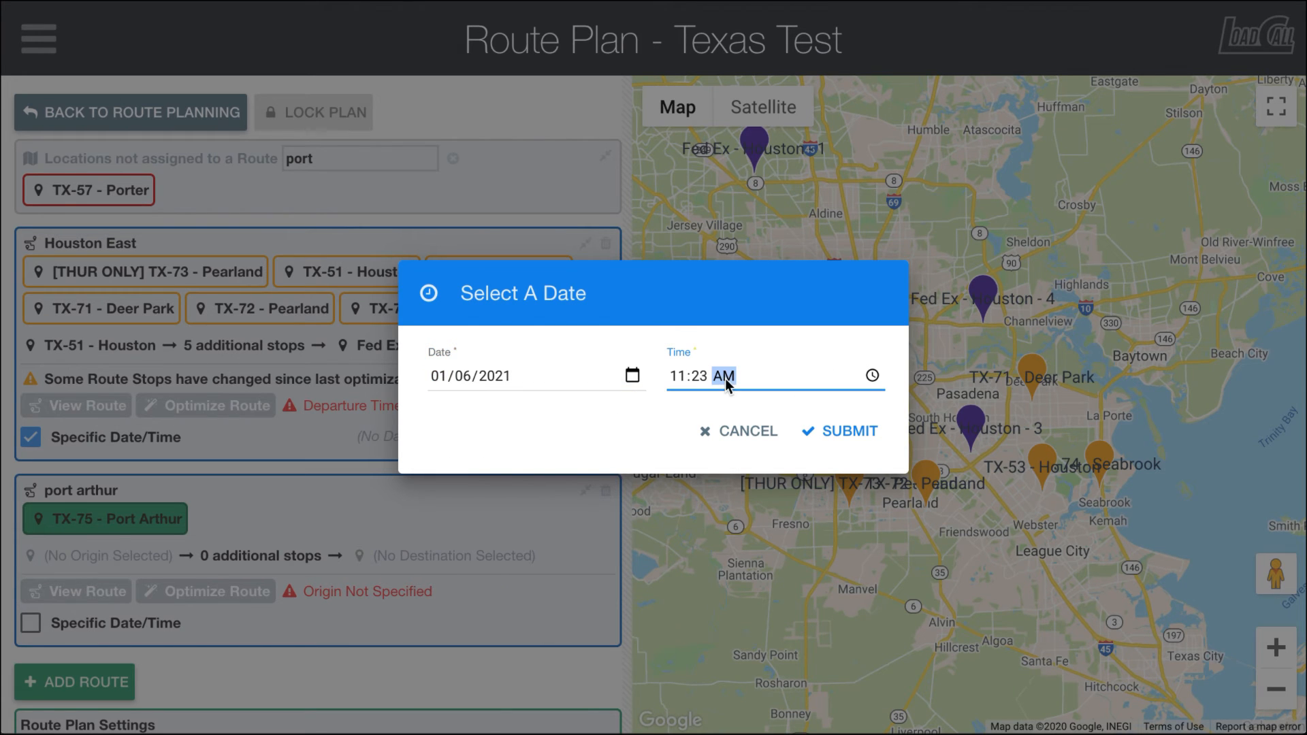
{"action": "left_click", "coordinate": [866, 374]}
{"action": "left_click", "coordinate": [708, 563]}
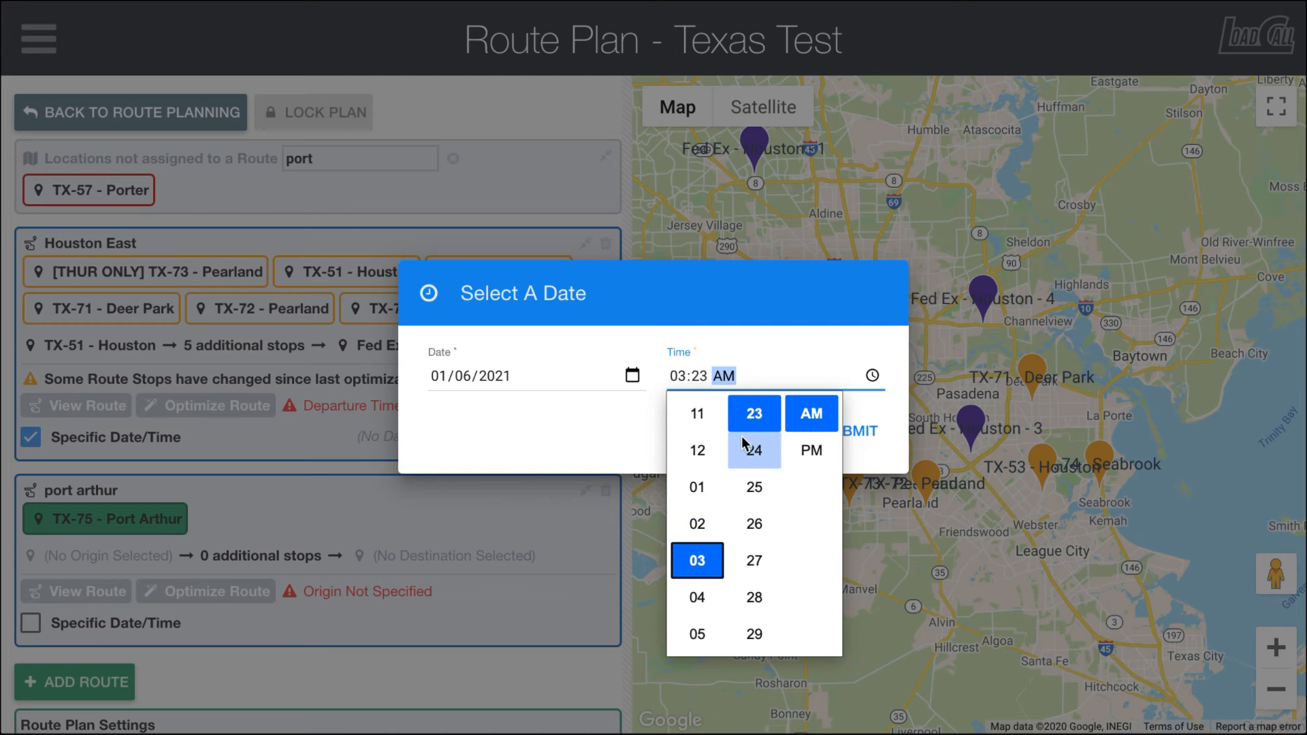
{"action": "left_click", "coordinate": [814, 454]}
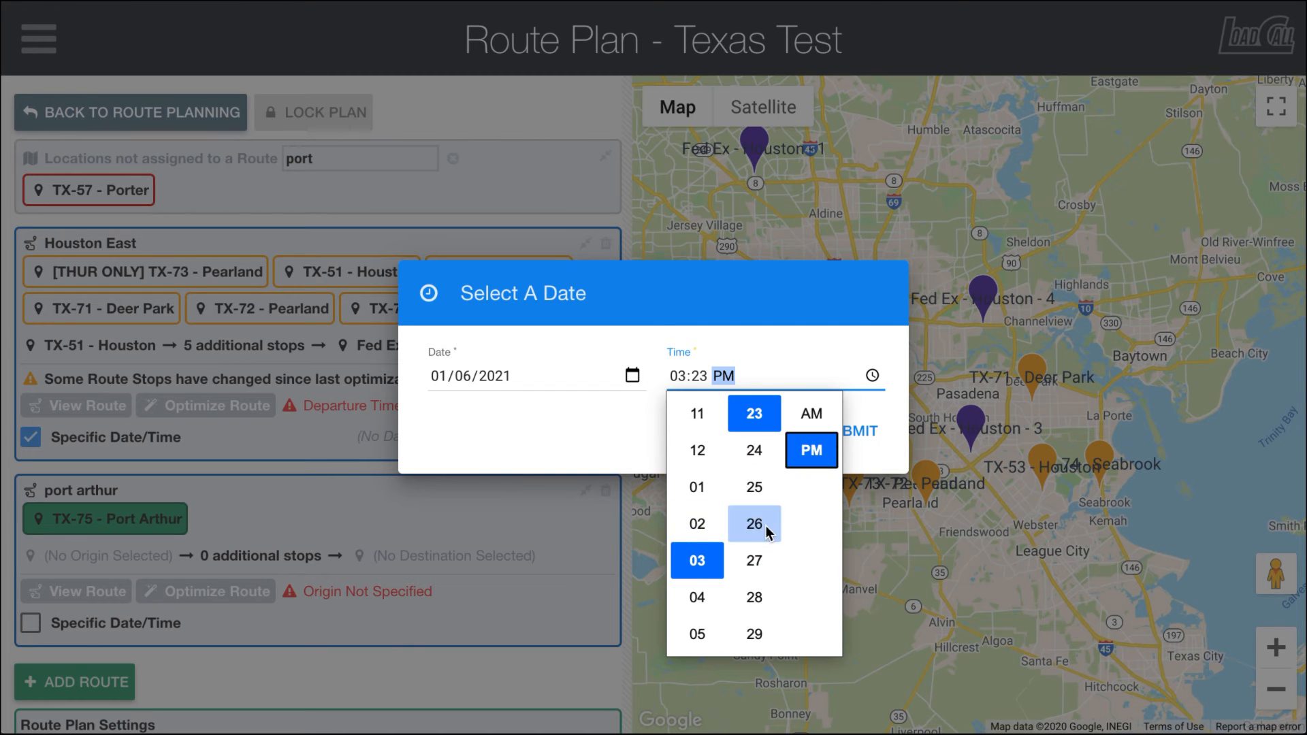
{"action": "scroll", "coordinate": [761, 619], "scroll_direction": "down", "scroll_amount": 2}
{"action": "left_click", "coordinate": [763, 607]}
{"action": "left_click", "coordinate": [877, 433]}
{"action": "left_click", "coordinate": [872, 431]}
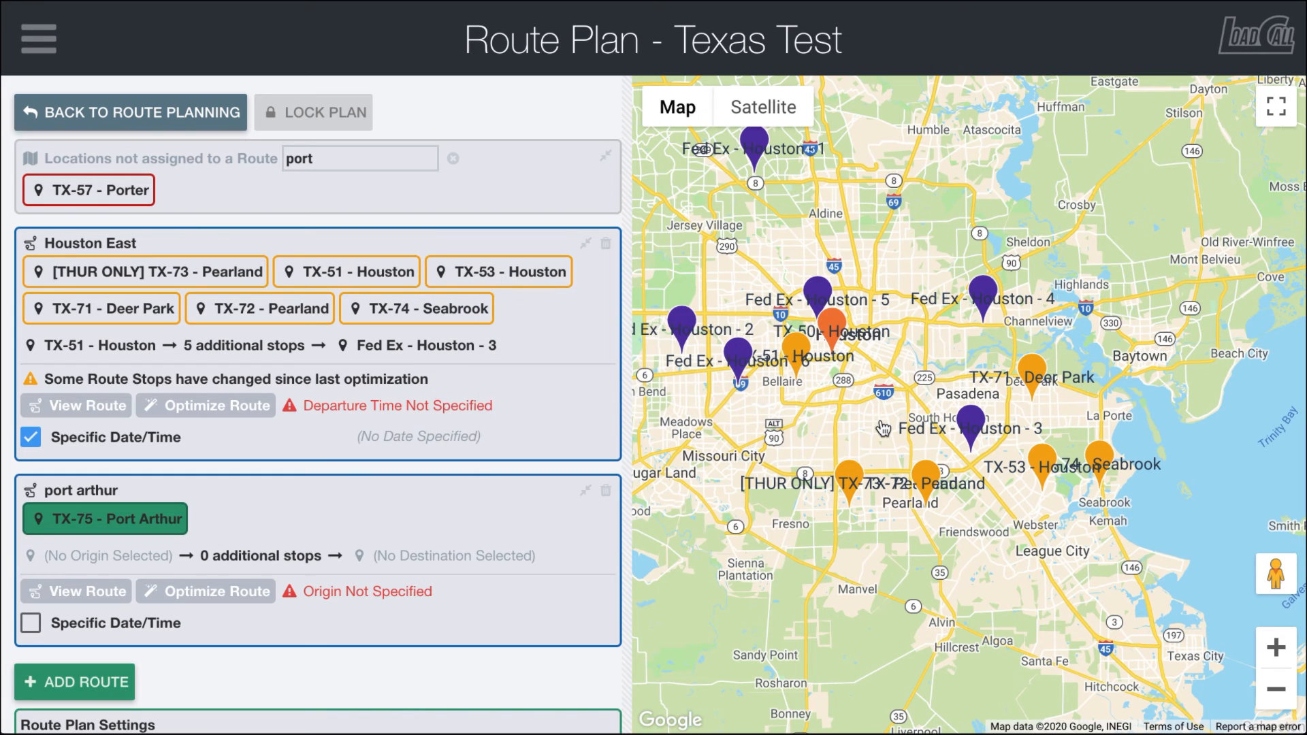
Optimize the Houston East route for the specified departure and review its leg times and best, most likely and worst case totals.
{"action": "left_click", "coordinate": [180, 409]}
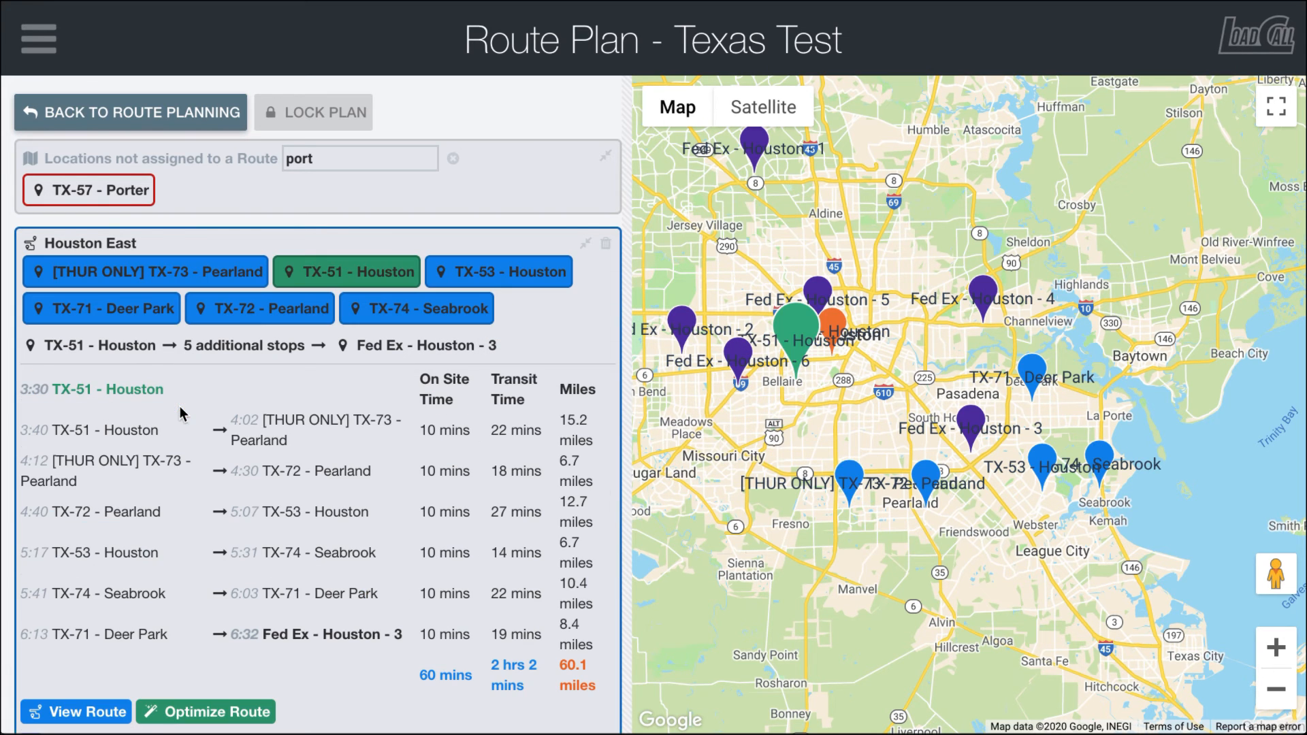
{"action": "scroll", "coordinate": [368, 449], "scroll_direction": "down", "scroll_amount": 4}
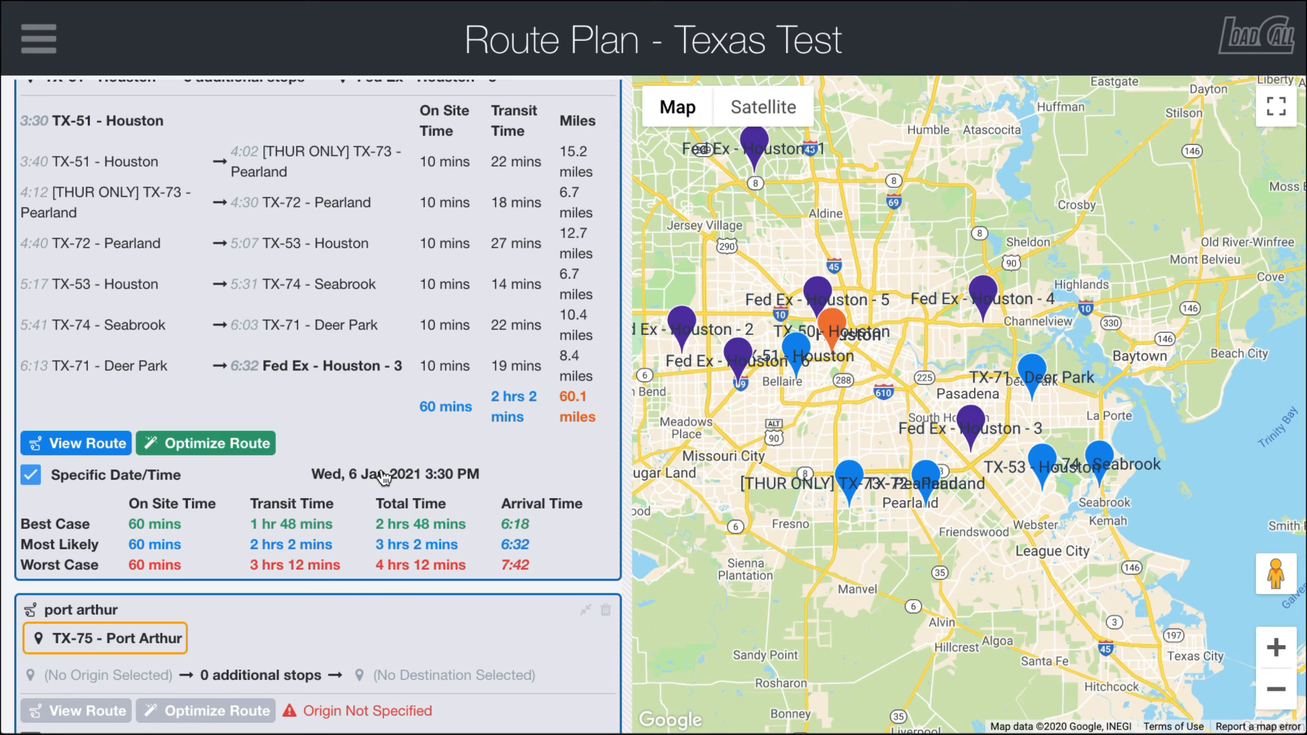
{"action": "scroll", "coordinate": [384, 478], "scroll_direction": "up", "scroll_amount": 2}
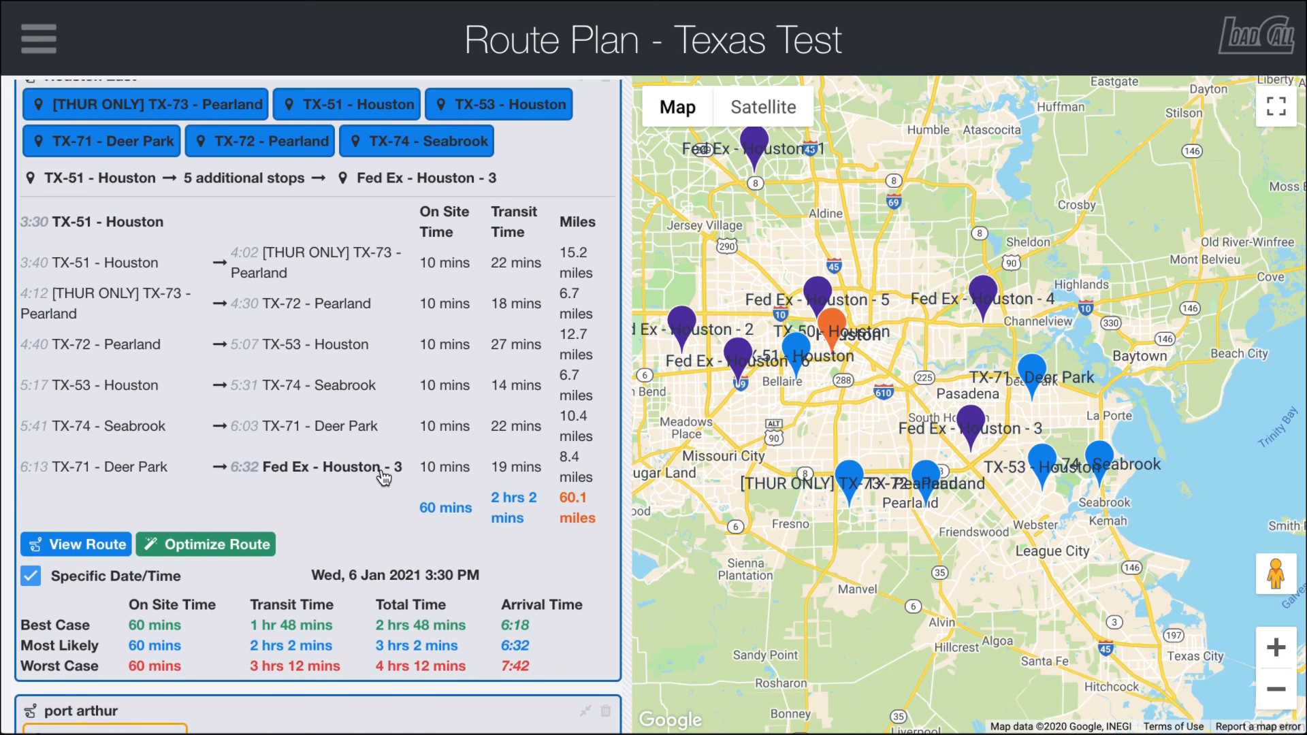
{"action": "scroll", "coordinate": [384, 478], "scroll_direction": "down", "scroll_amount": 2}
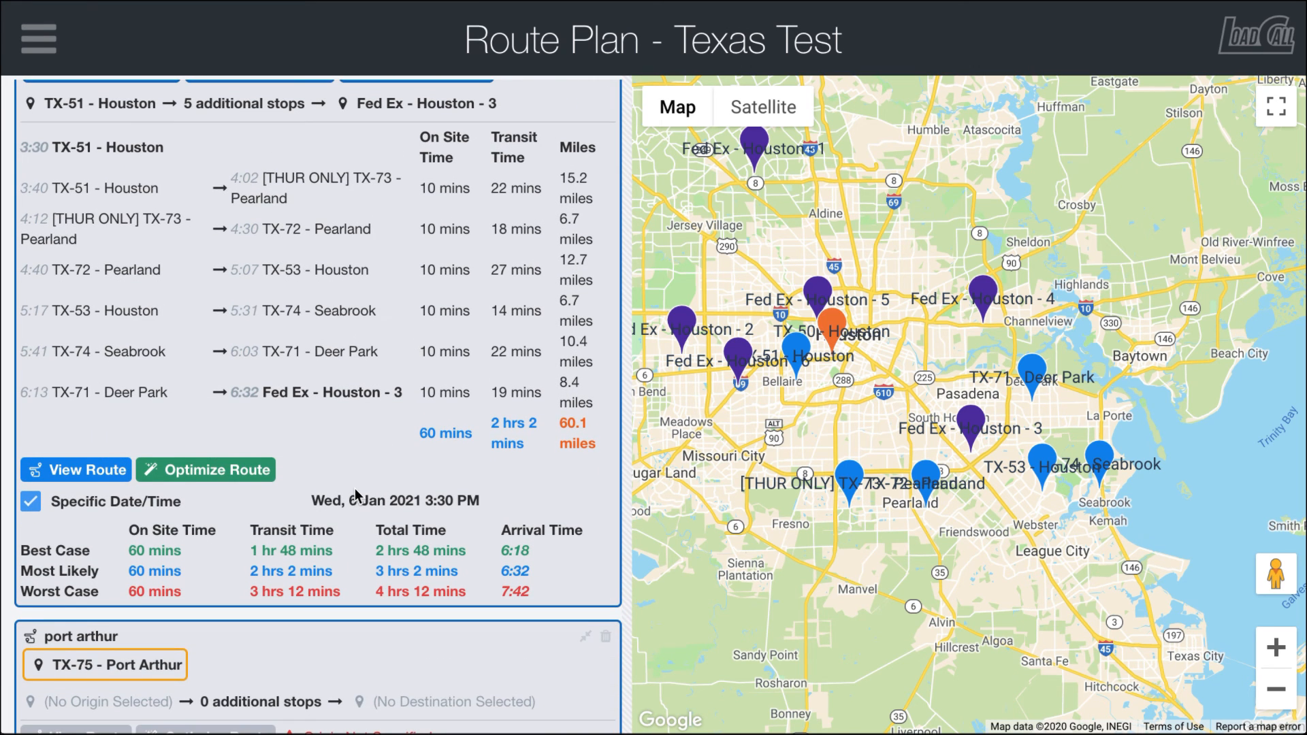
{"action": "scroll", "coordinate": [354, 488], "scroll_direction": "down", "scroll_amount": 1}
{"action": "scroll", "coordinate": [354, 488], "scroll_direction": "up", "scroll_amount": 2}
{"action": "scroll", "coordinate": [354, 488], "scroll_direction": "up", "scroll_amount": 3}
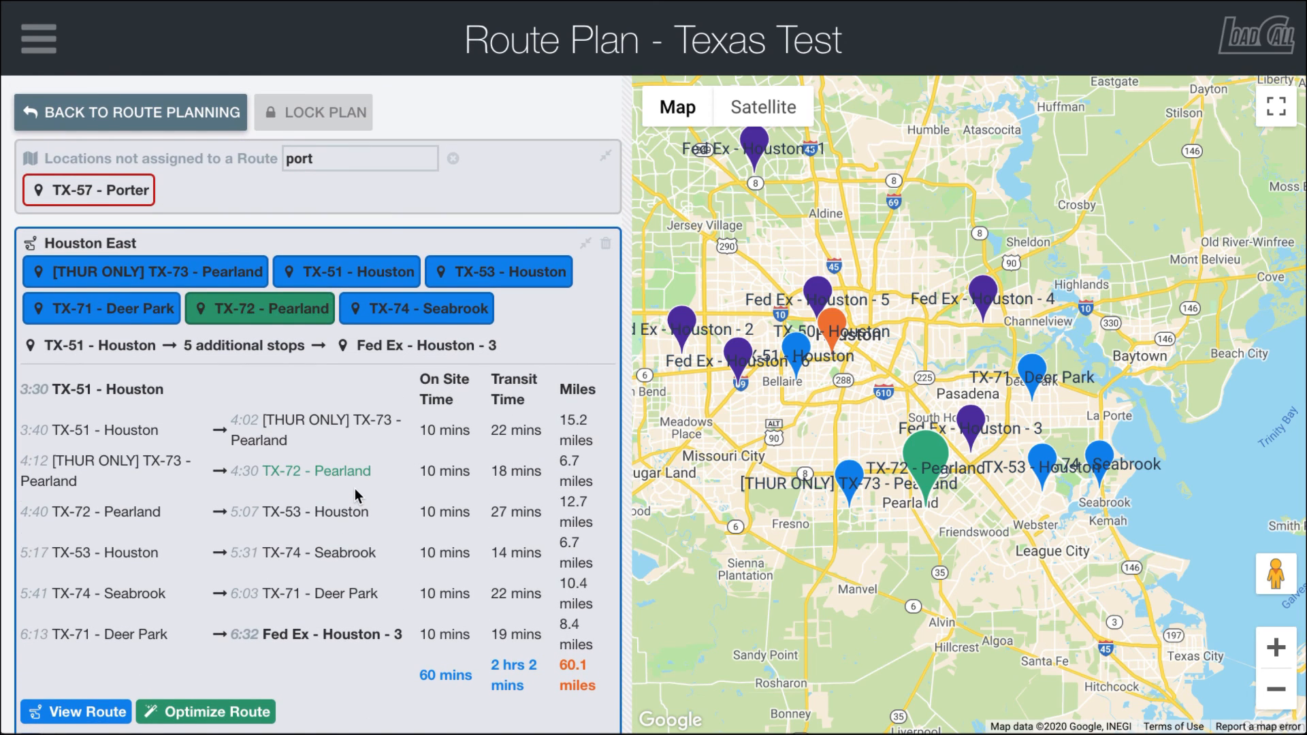
{"action": "scroll", "coordinate": [354, 488], "scroll_direction": "down", "scroll_amount": 1}
Delete the port arthur route from the plan and confirm the deletion.
{"action": "left_click", "coordinate": [1283, 690]}
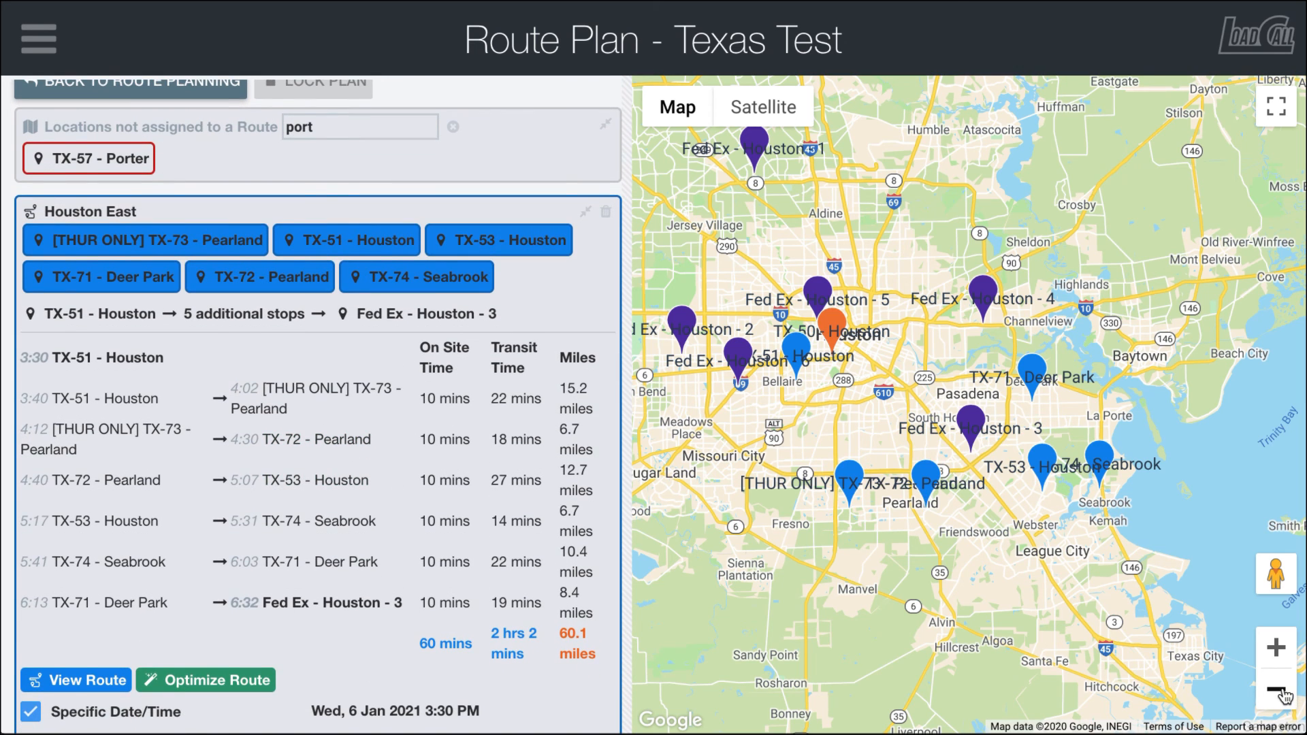
{"action": "left_click", "coordinate": [1282, 689]}
{"action": "left_click", "coordinate": [1282, 690]}
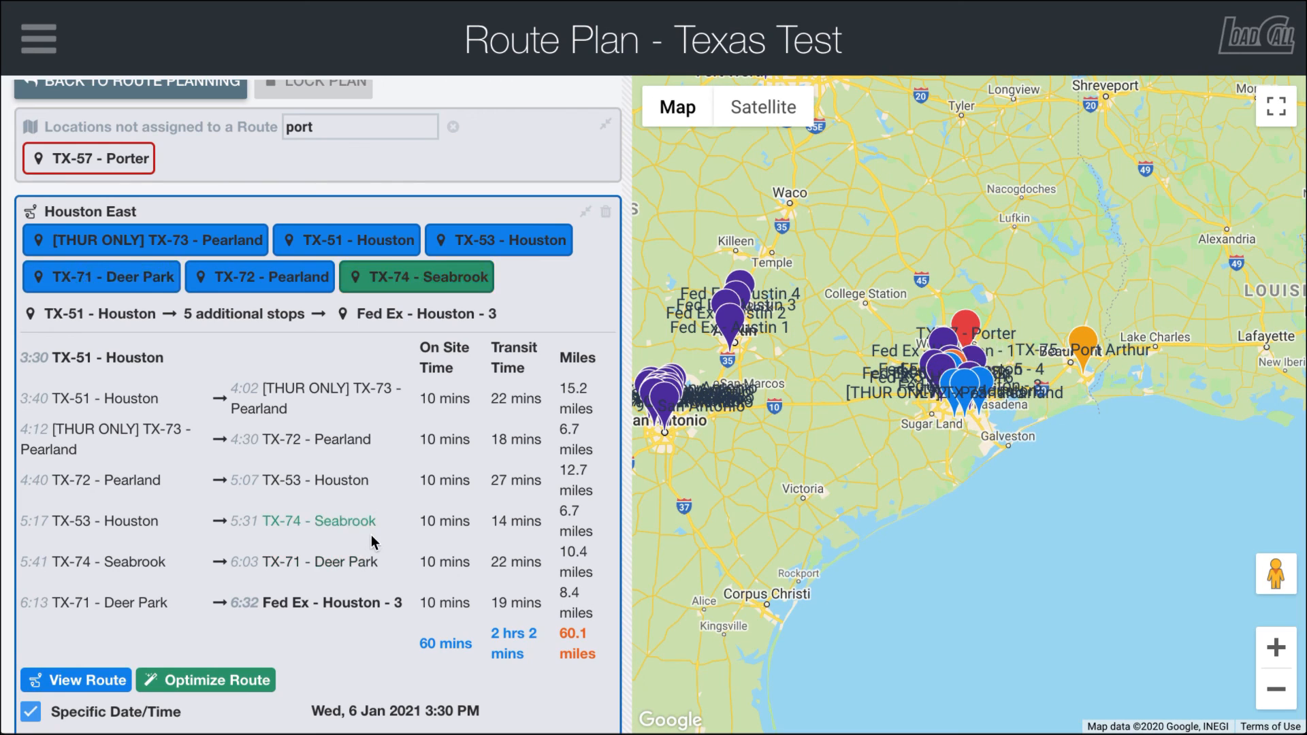
{"action": "scroll", "coordinate": [374, 523], "scroll_direction": "down", "scroll_amount": 6}
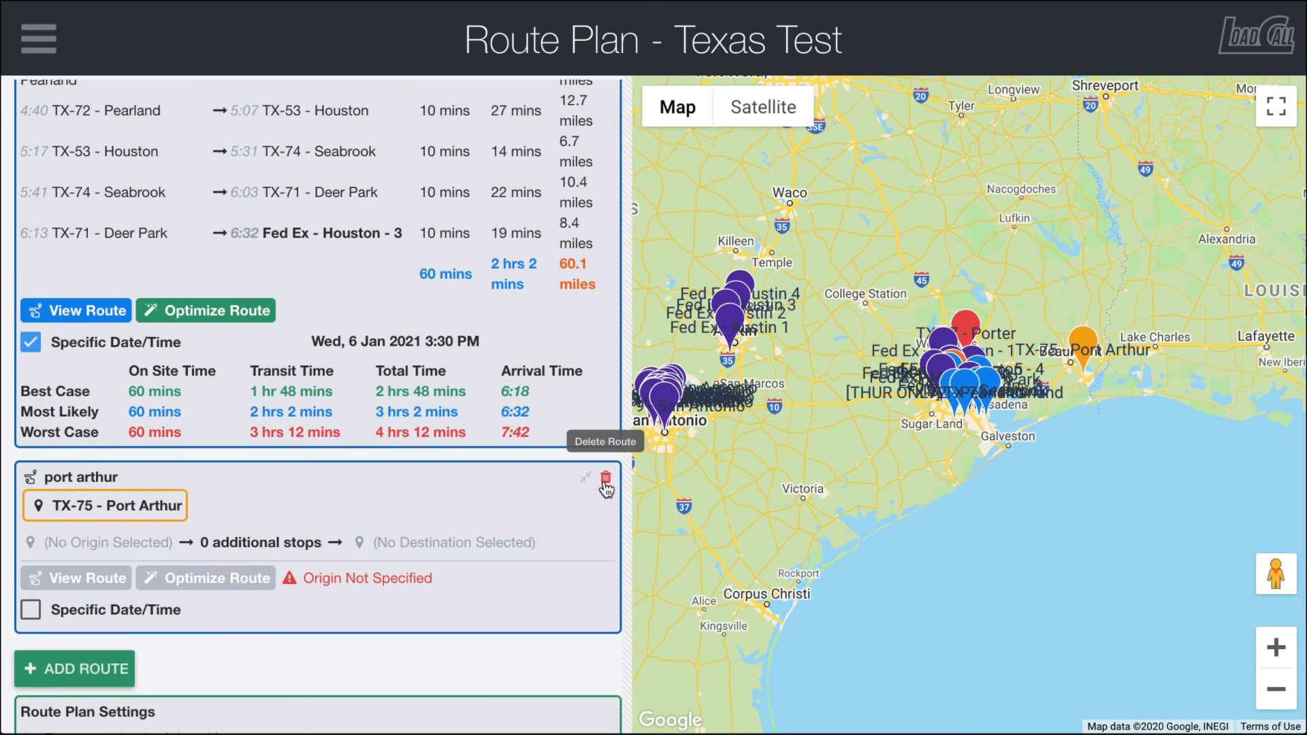
{"action": "left_click", "coordinate": [606, 480]}
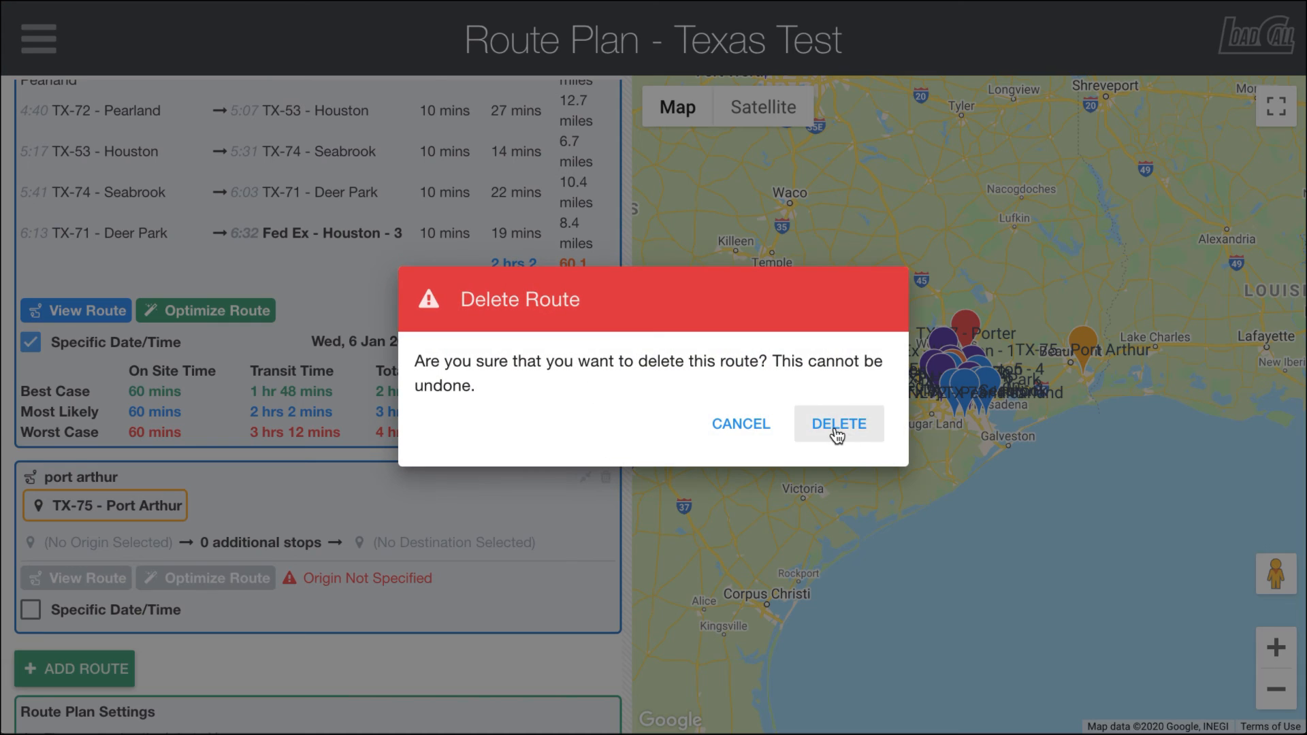
{"action": "left_click", "coordinate": [836, 426]}
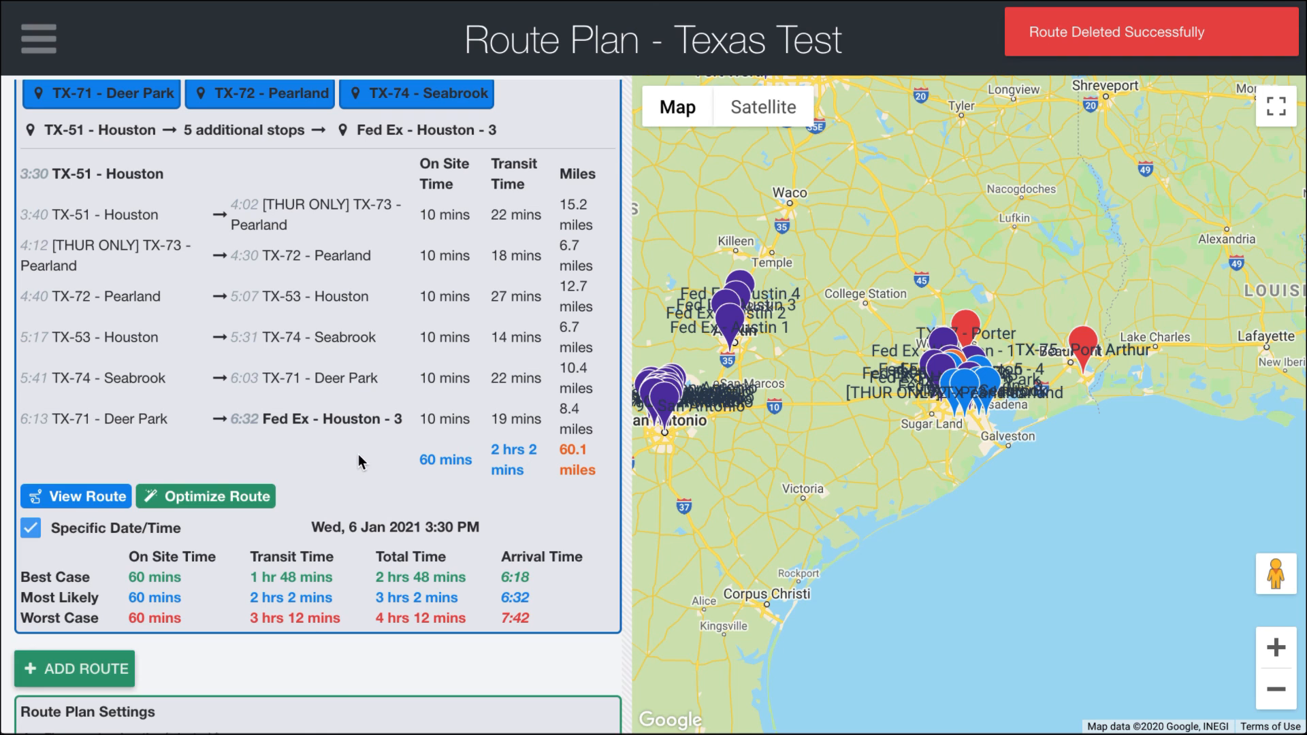
Lock the Texas Test route plan and check the Houston East route's controls.
{"action": "scroll", "coordinate": [357, 457], "scroll_direction": "up", "scroll_amount": 3}
{"action": "scroll", "coordinate": [357, 458], "scroll_direction": "down", "scroll_amount": 2}
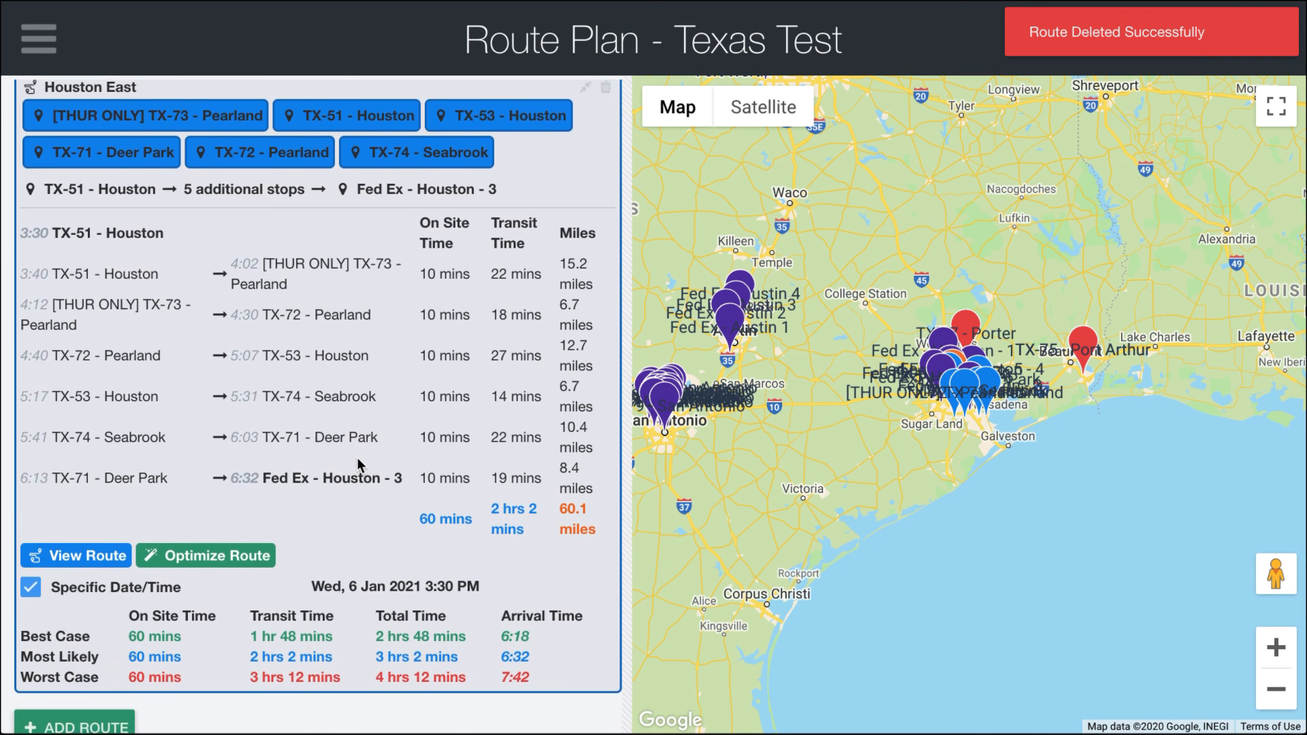
{"action": "scroll", "coordinate": [357, 458], "scroll_direction": "up", "scroll_amount": 2}
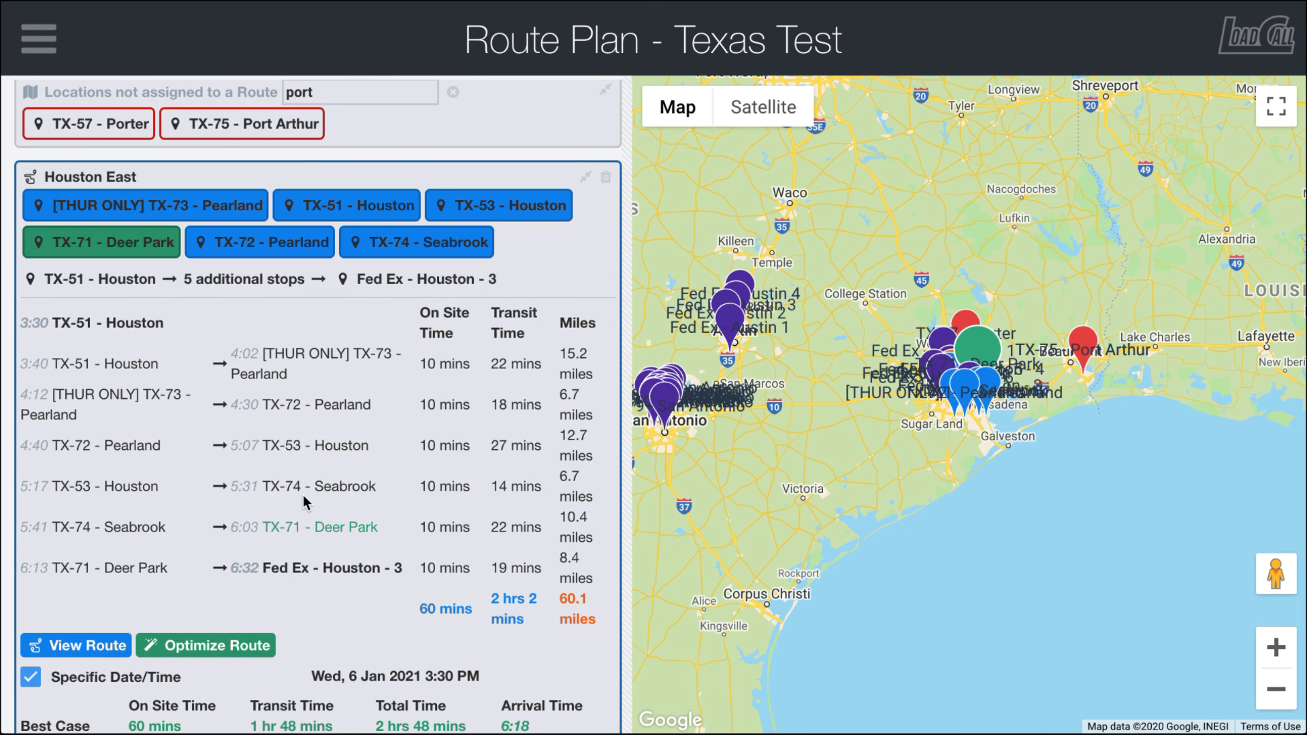
{"action": "scroll", "coordinate": [304, 480], "scroll_direction": "up", "scroll_amount": 1}
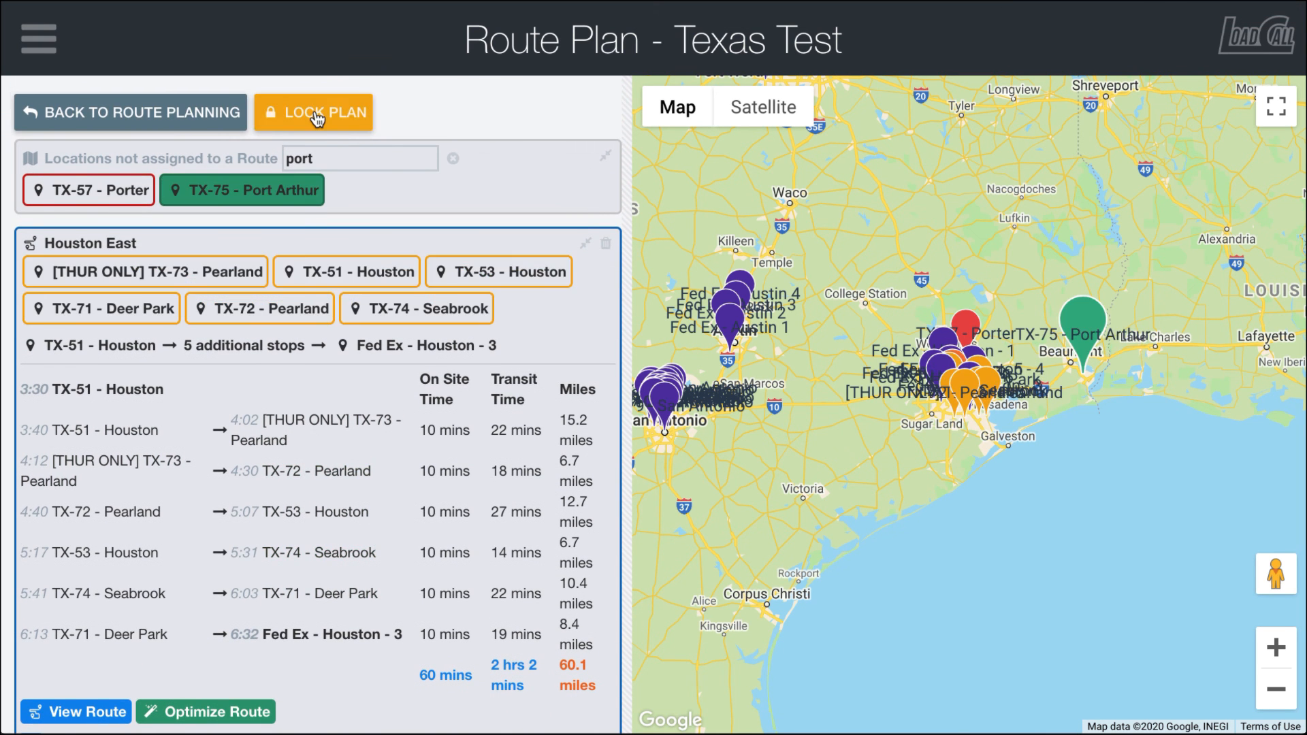
{"action": "left_click", "coordinate": [317, 119]}
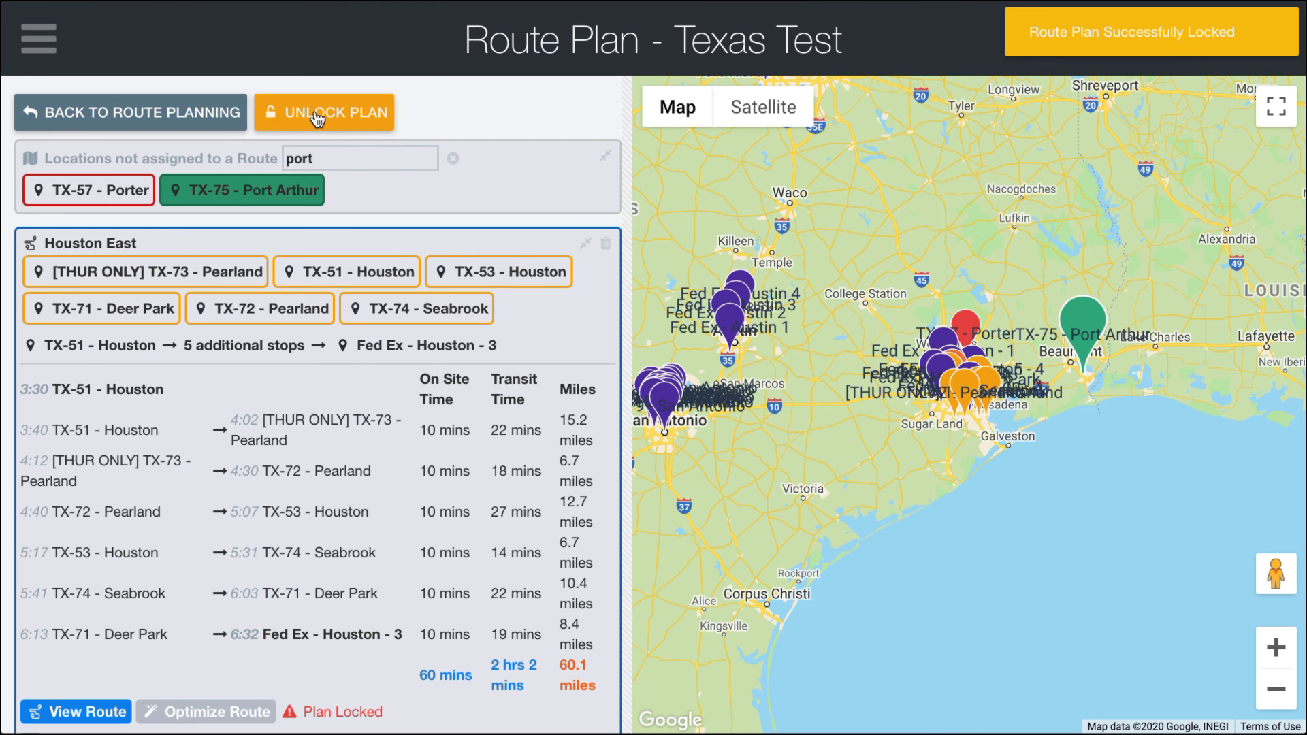
{"action": "scroll", "coordinate": [344, 471], "scroll_direction": "down", "scroll_amount": 3}
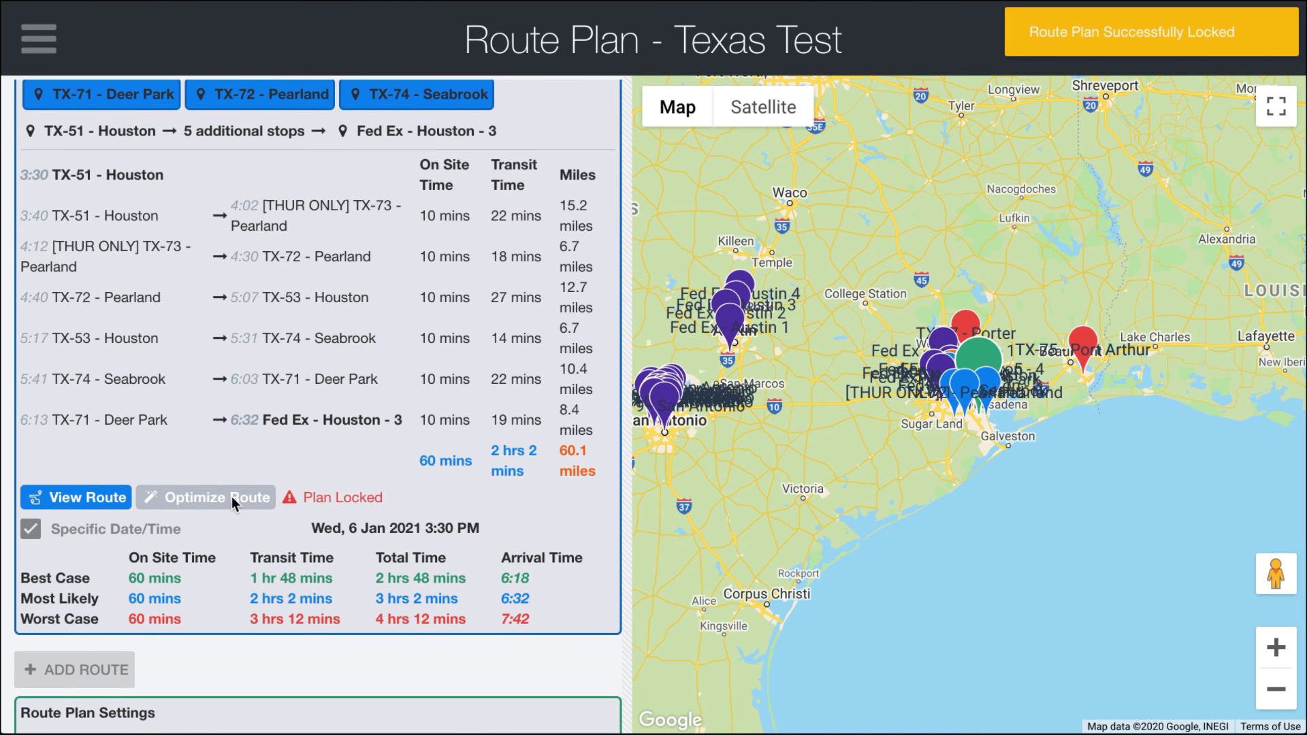
{"action": "scroll", "coordinate": [309, 471], "scroll_direction": "up", "scroll_amount": 3}
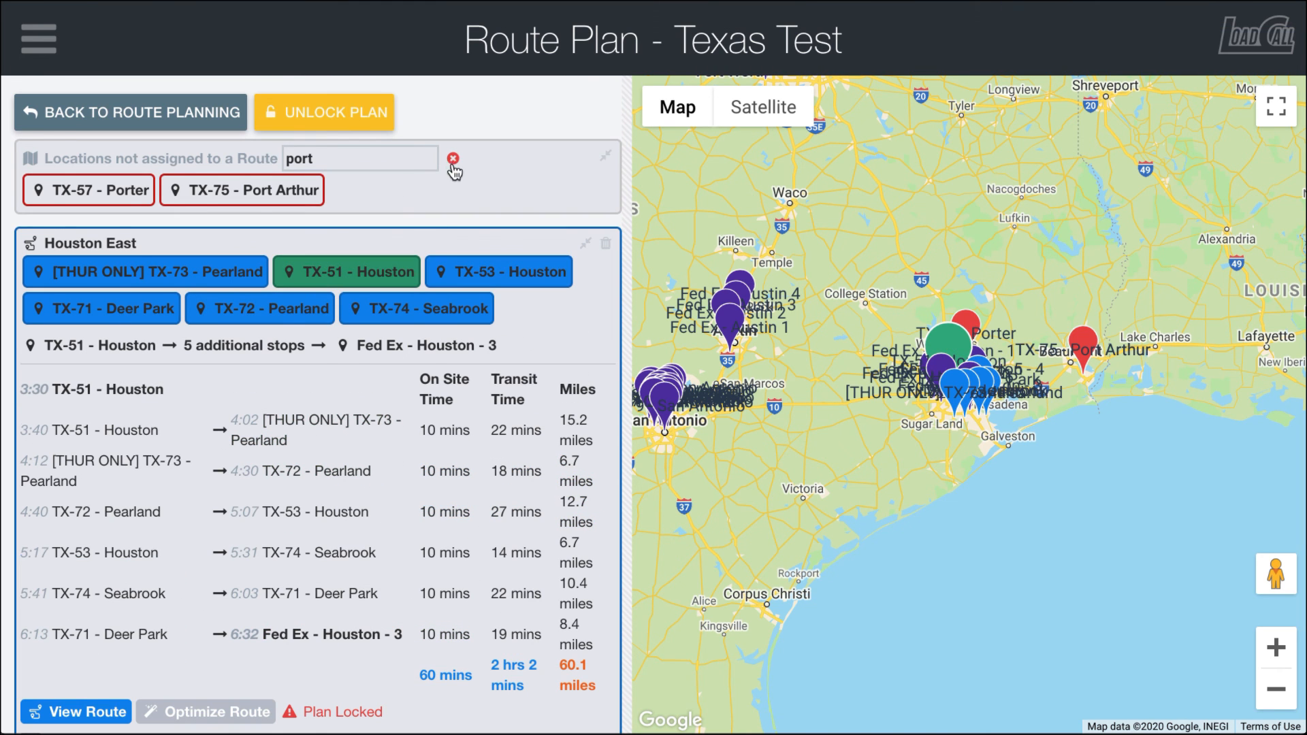
Clear the "port" filter on the unassigned locations and look through the locked plan's locations, route and settings.
{"action": "left_click", "coordinate": [453, 161]}
{"action": "scroll", "coordinate": [259, 603], "scroll_direction": "down", "scroll_amount": 15}
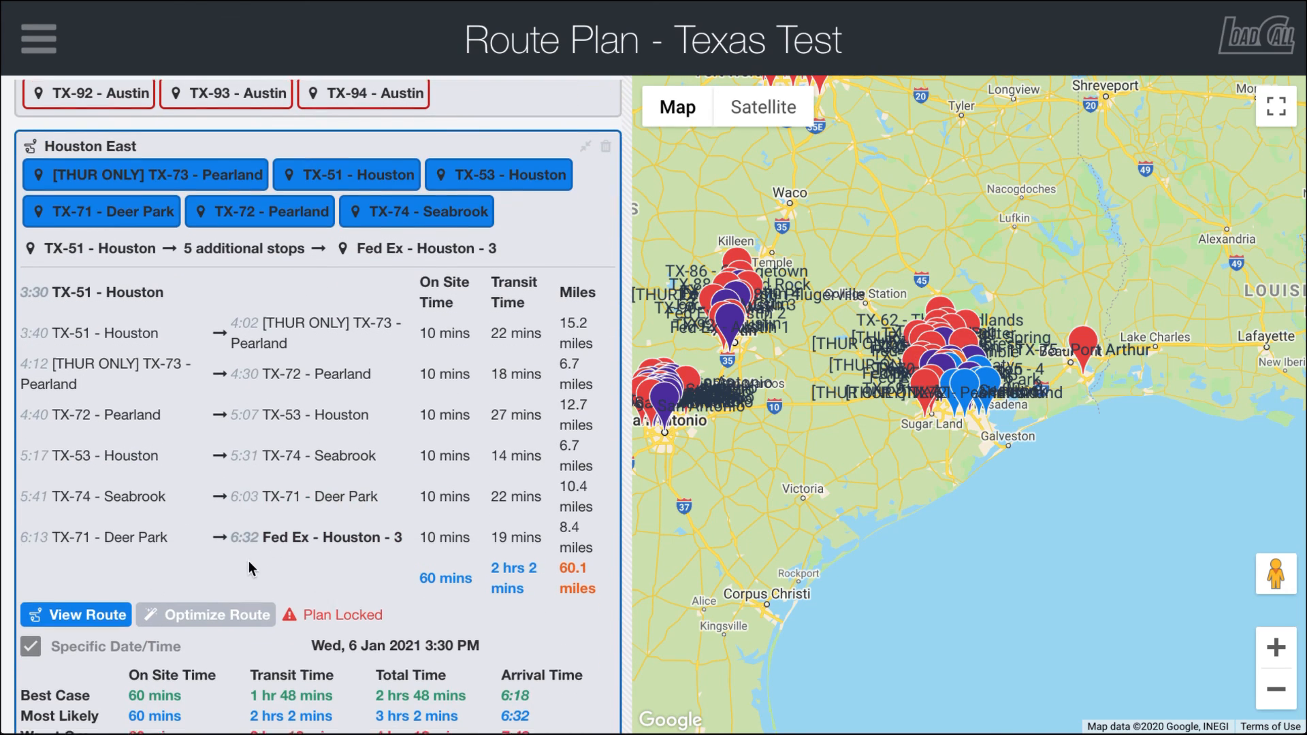
{"action": "scroll", "coordinate": [247, 561], "scroll_direction": "down", "scroll_amount": 4}
{"action": "scroll", "coordinate": [250, 565], "scroll_direction": "down", "scroll_amount": 2}
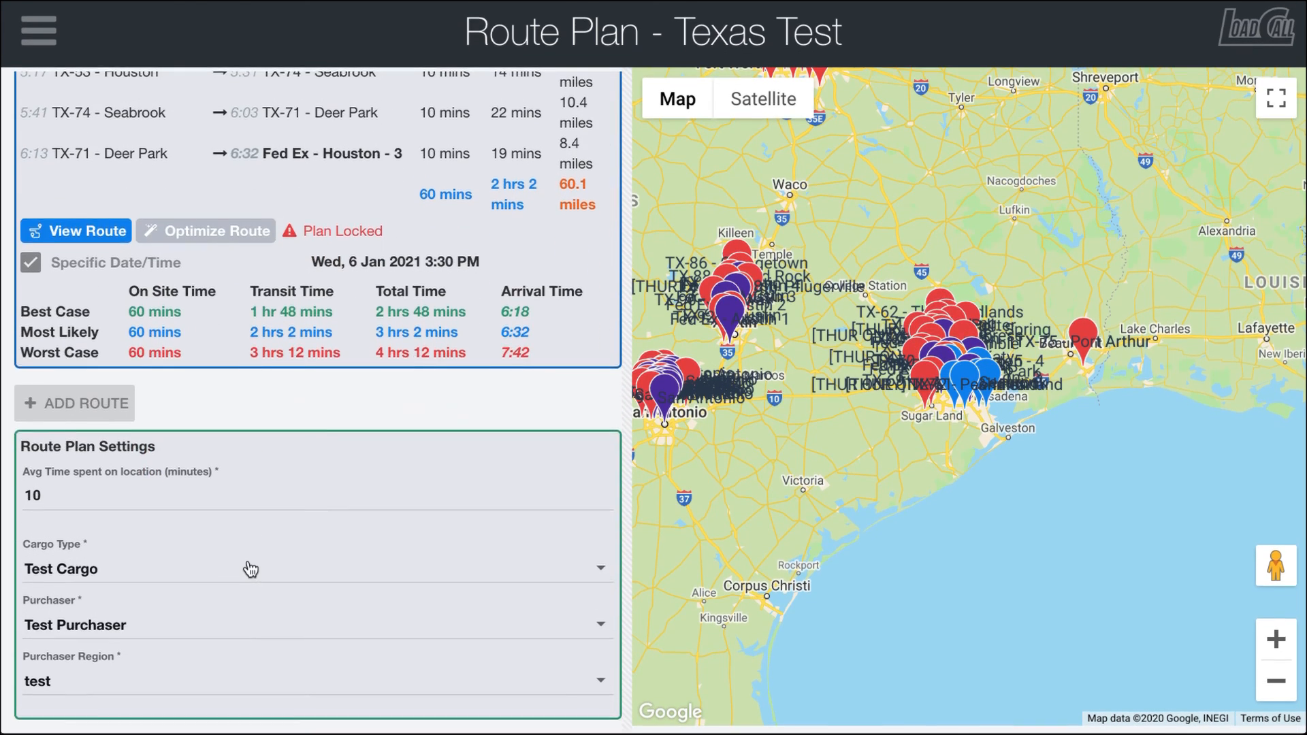
{"action": "scroll", "coordinate": [252, 568], "scroll_direction": "up", "scroll_amount": 5}
{"action": "scroll", "coordinate": [252, 568], "scroll_direction": "up", "scroll_amount": 10}
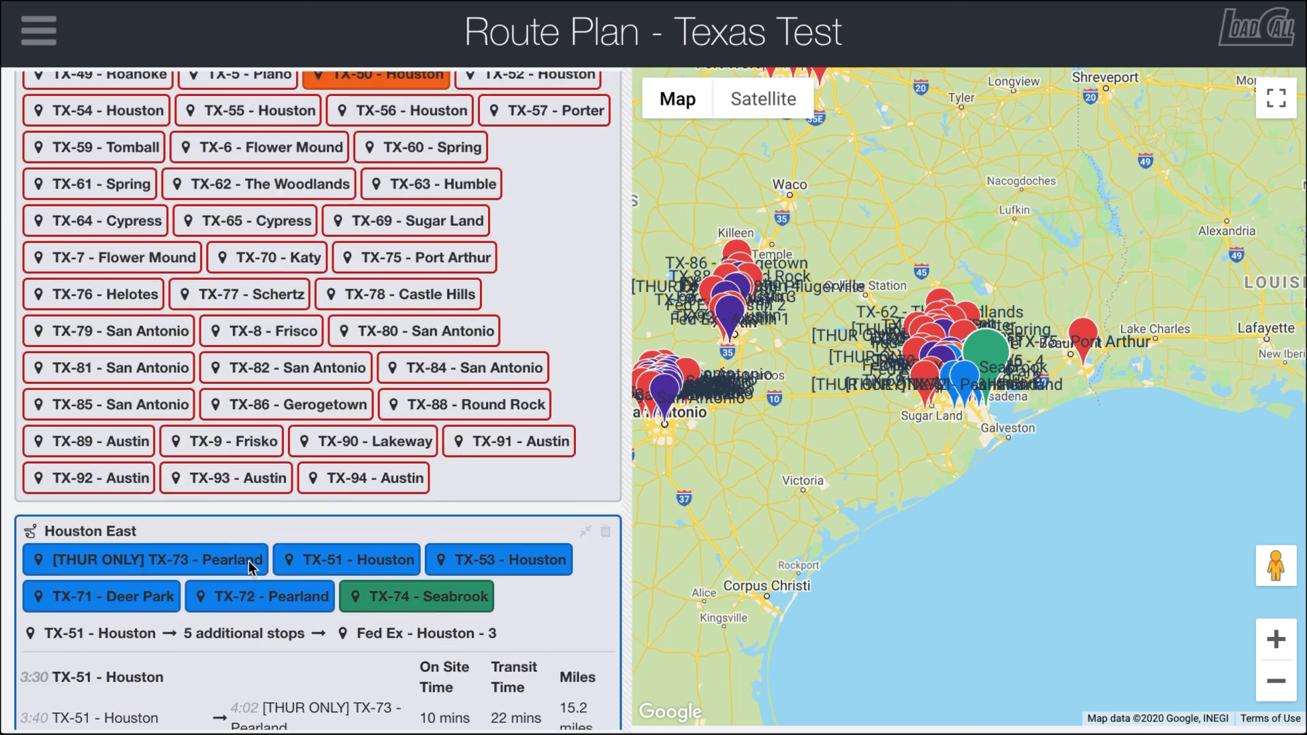
{"action": "scroll", "coordinate": [248, 561], "scroll_direction": "up", "scroll_amount": 8}
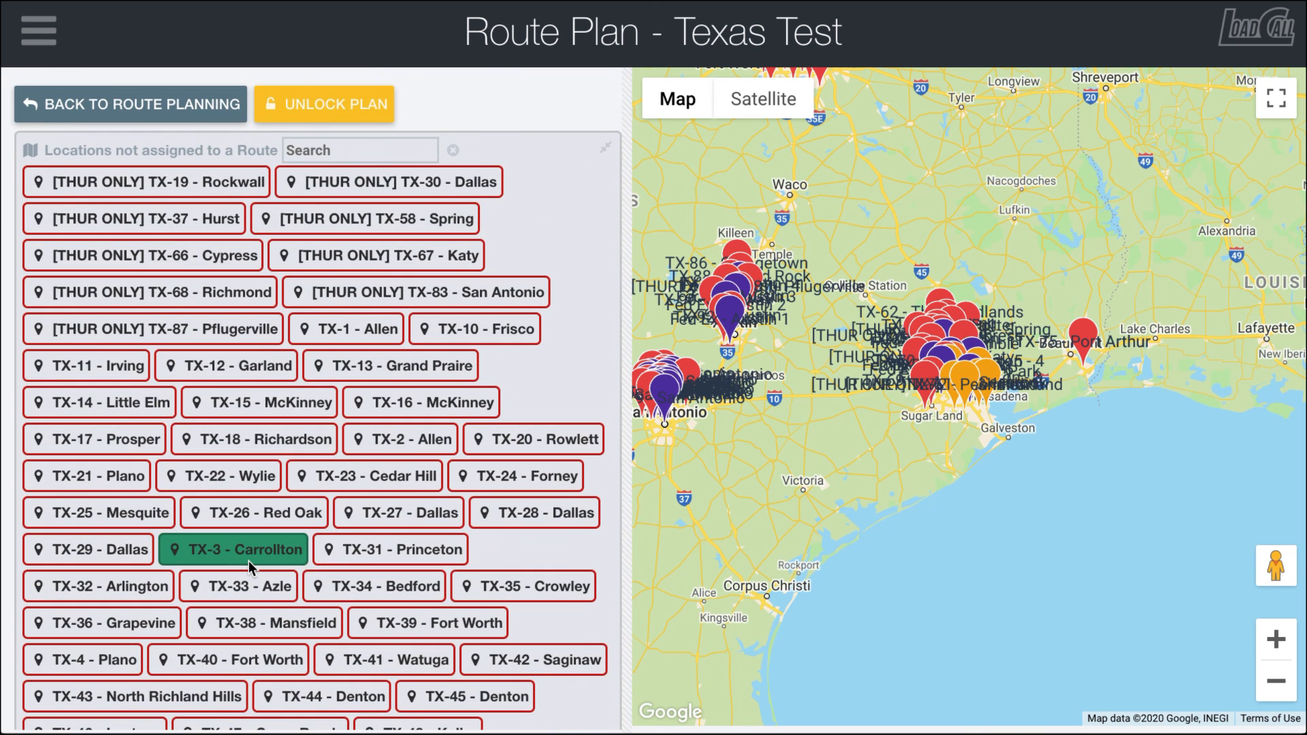